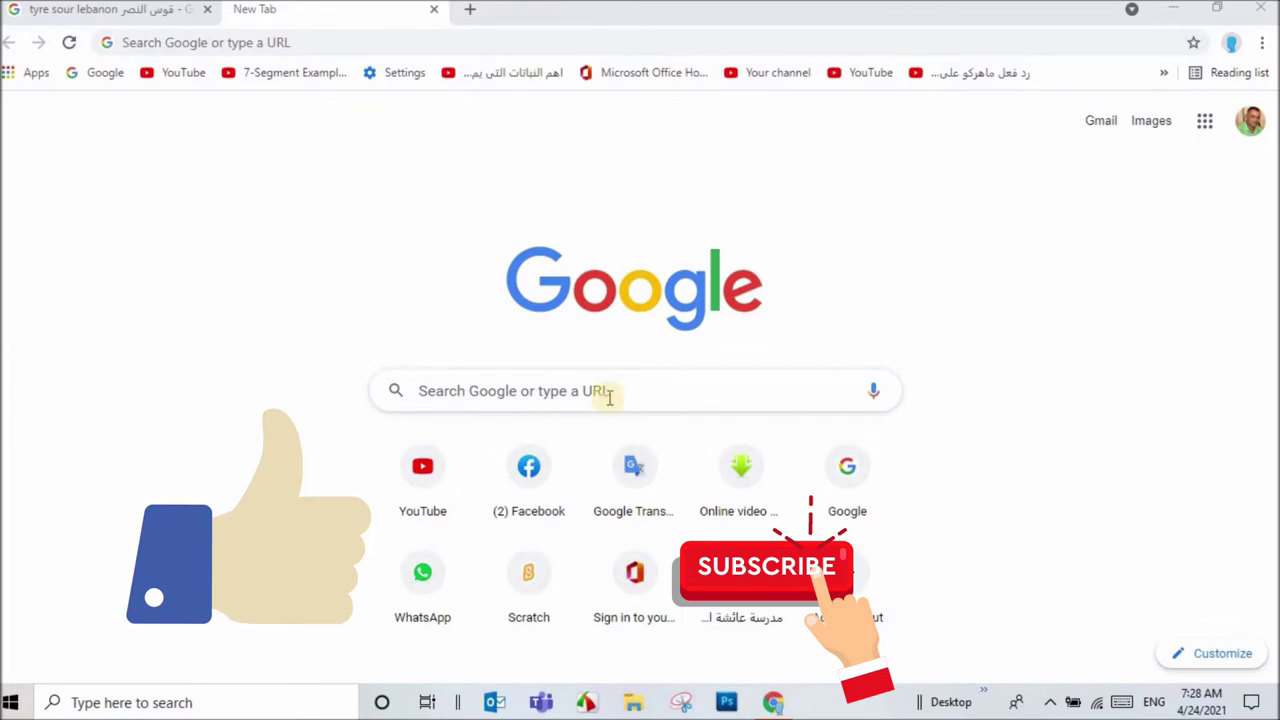
# - Search Google for 'tinkercad' using the suggestion offered after typing 'tin'
pyautogui.click(532, 394)
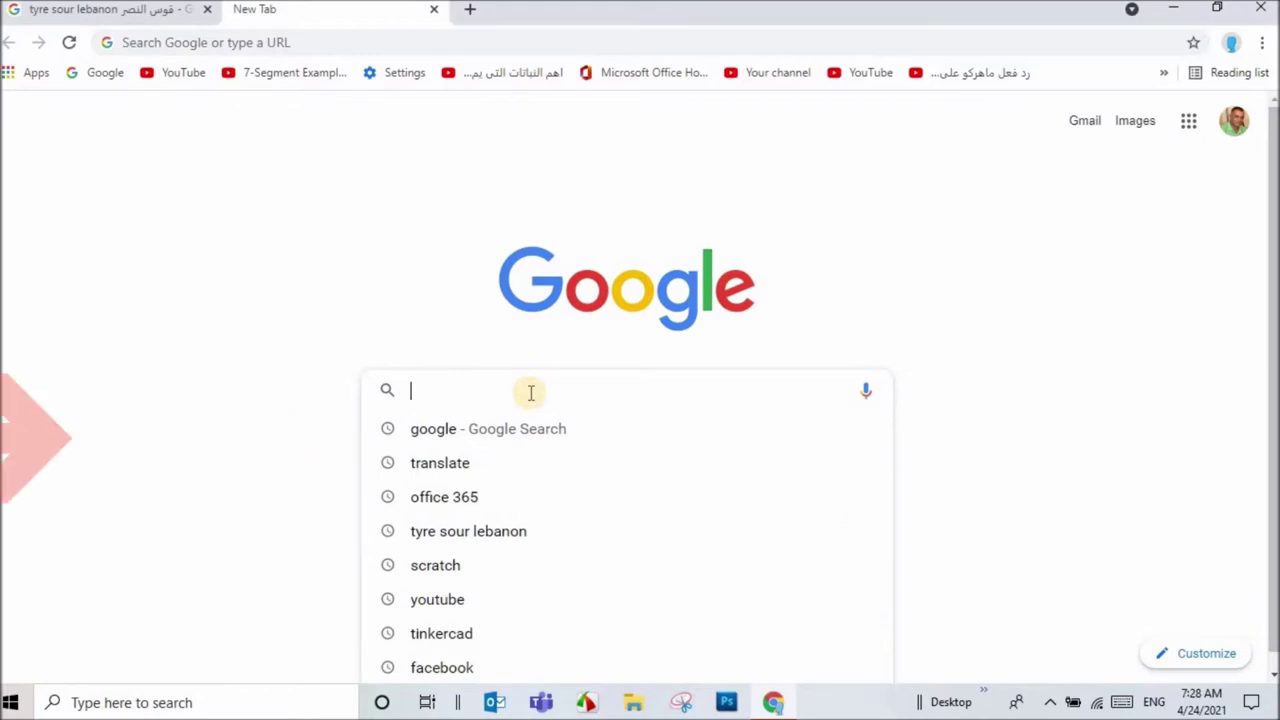
pyautogui.write('tin')
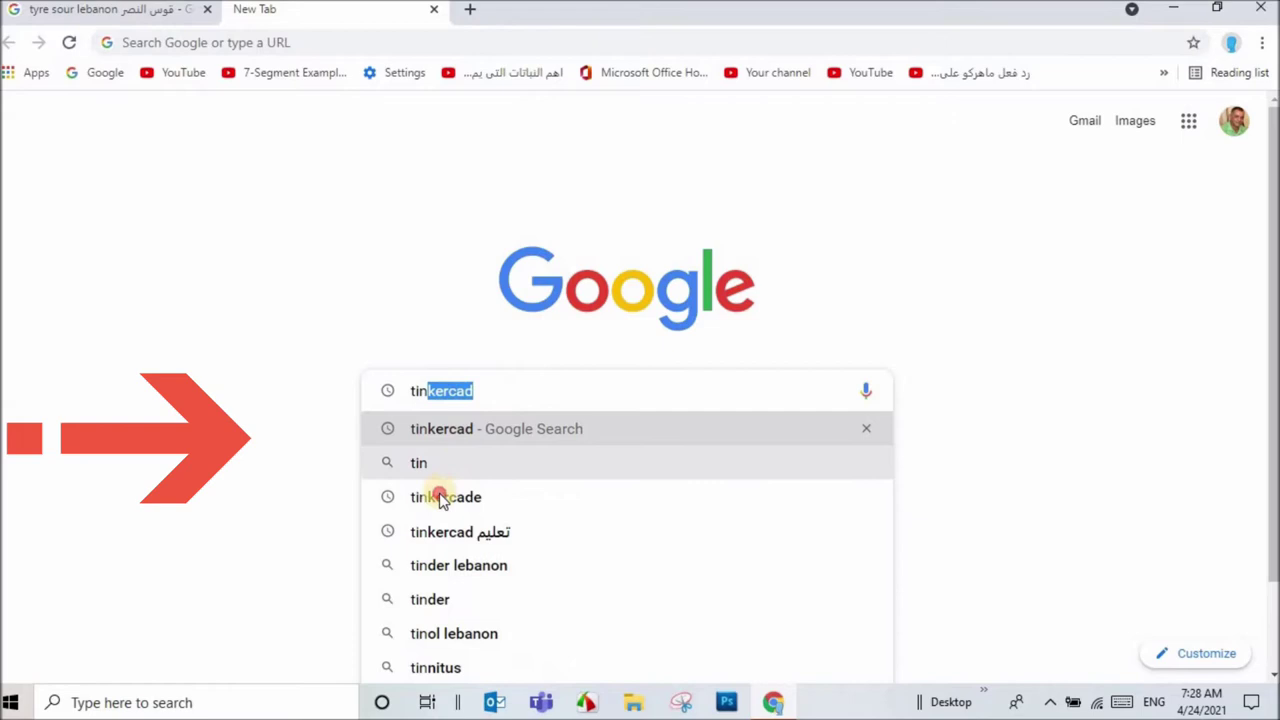
pyautogui.click(441, 498)
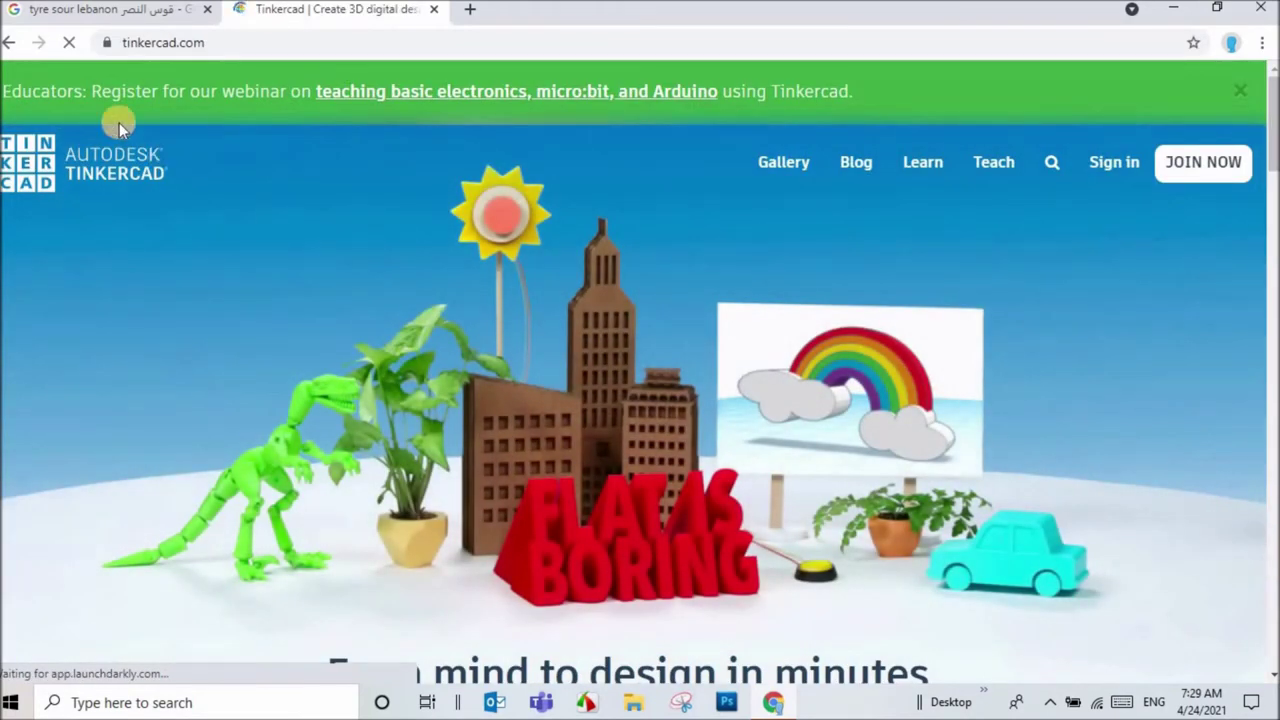
# - Go to Tinkercad's sign-in page and choose to sign in with a Google account
pyautogui.click(1227, 165)
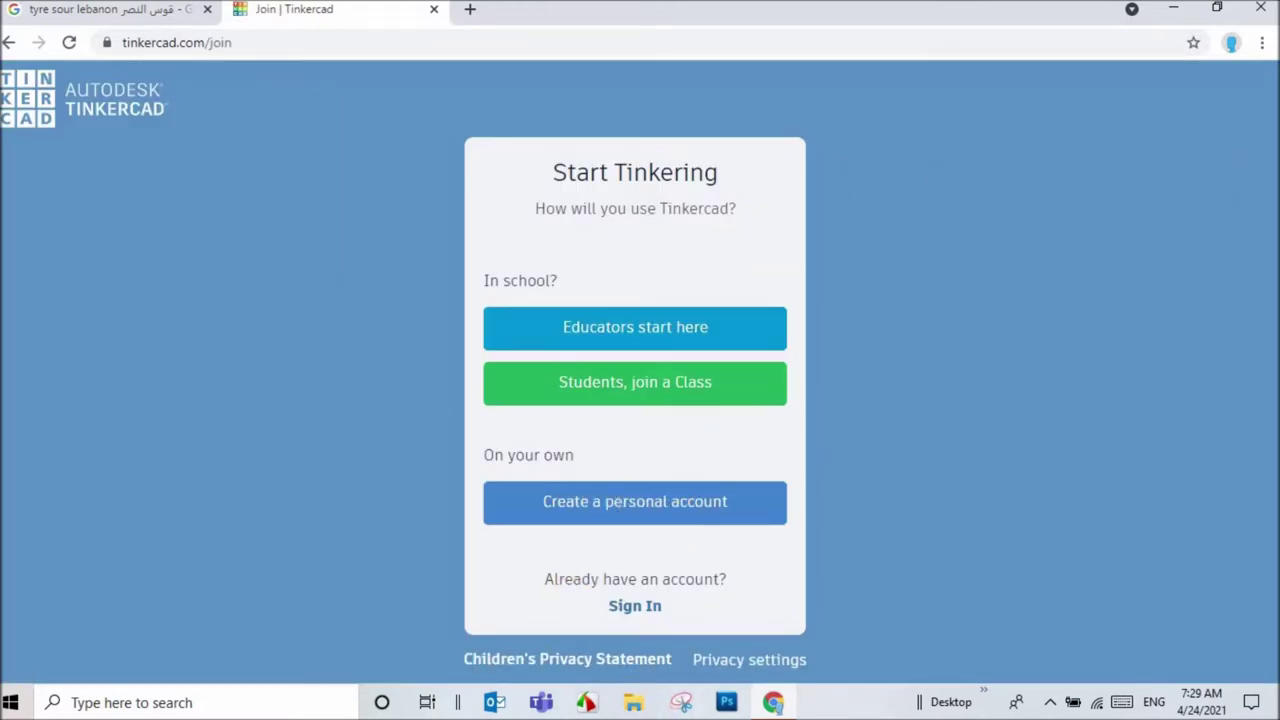
pyautogui.click(8, 42)
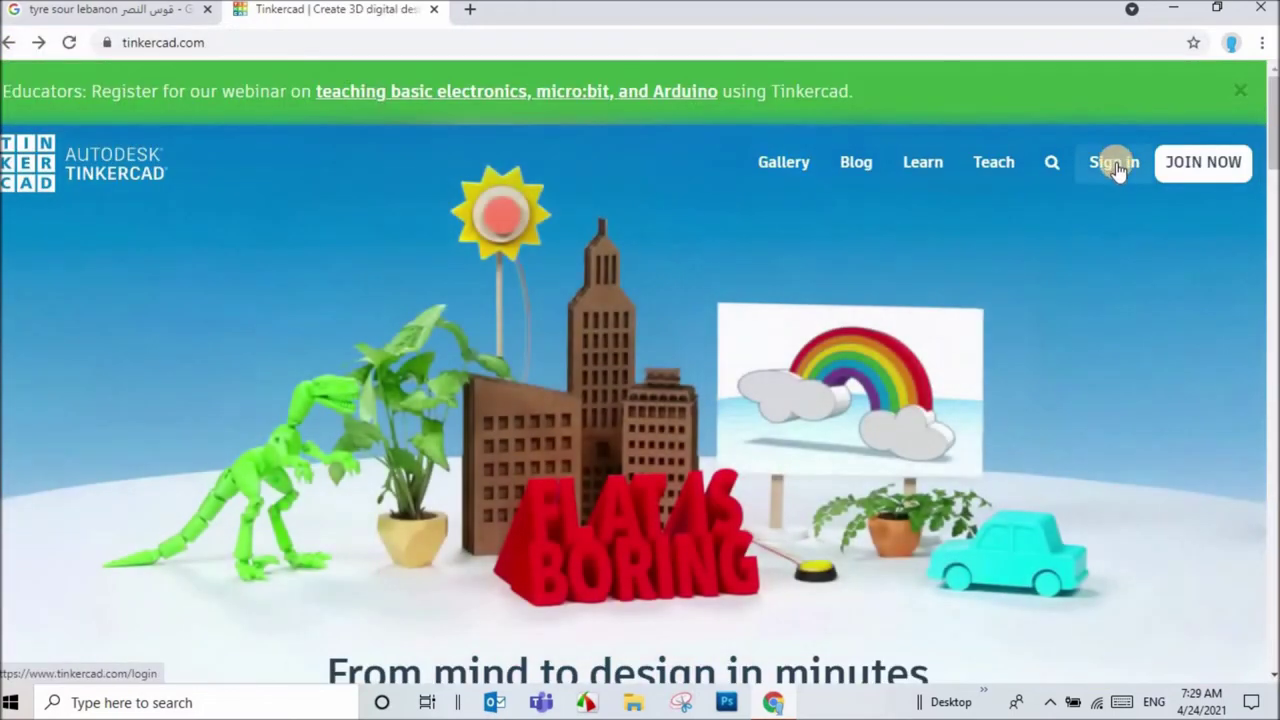
pyautogui.click(1117, 166)
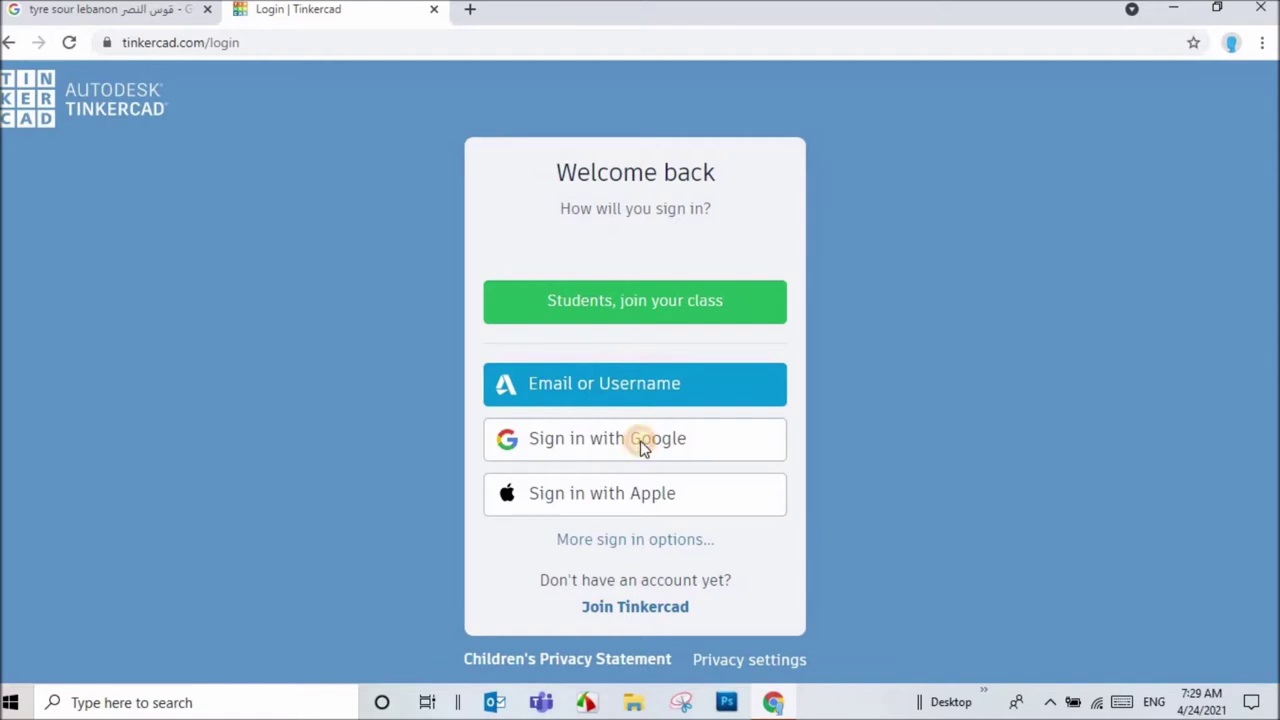
pyautogui.click(643, 440)
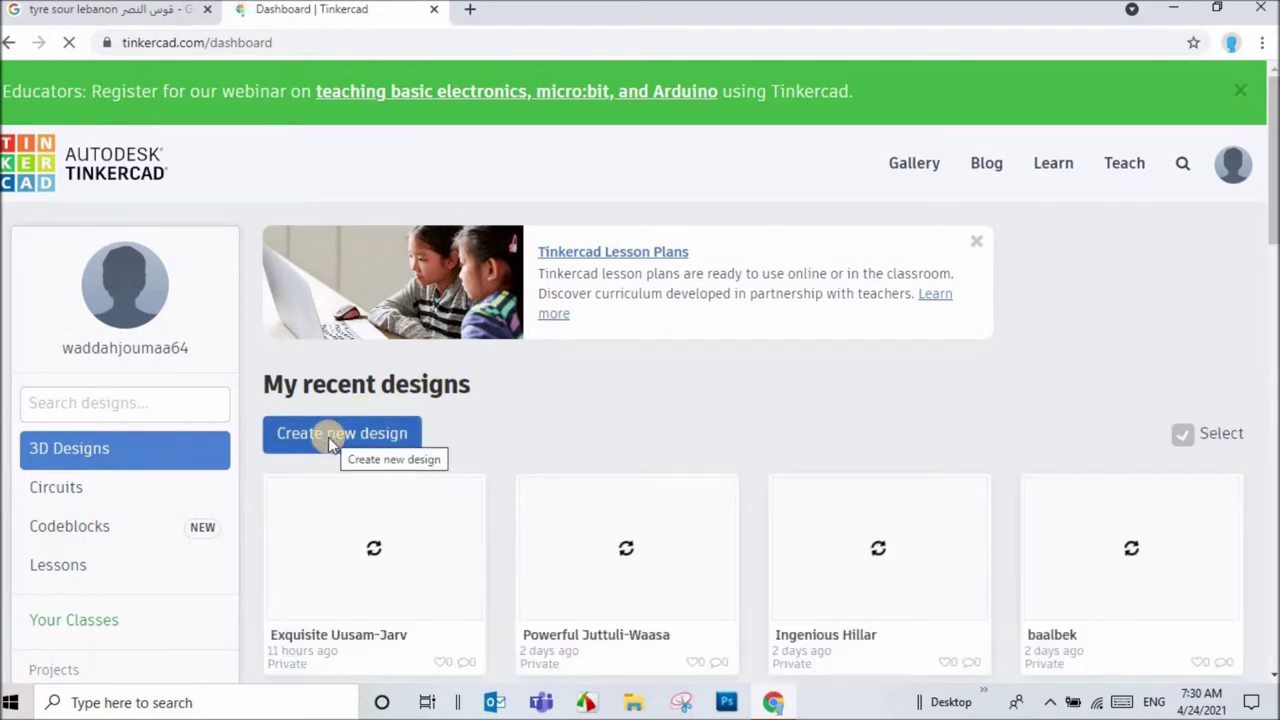
# - Create a new blank 3D design and set its workplane grid width to 400 mm
pyautogui.click(328, 437)
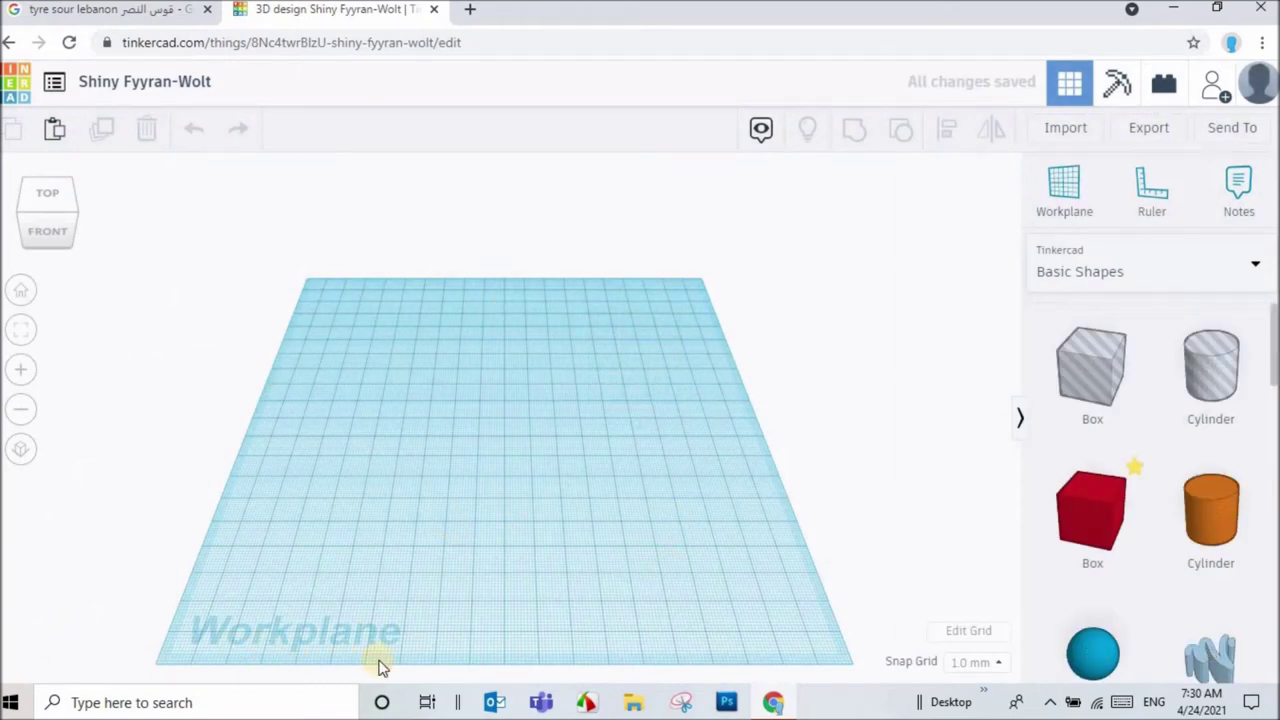
pyautogui.moveTo(140, 12)
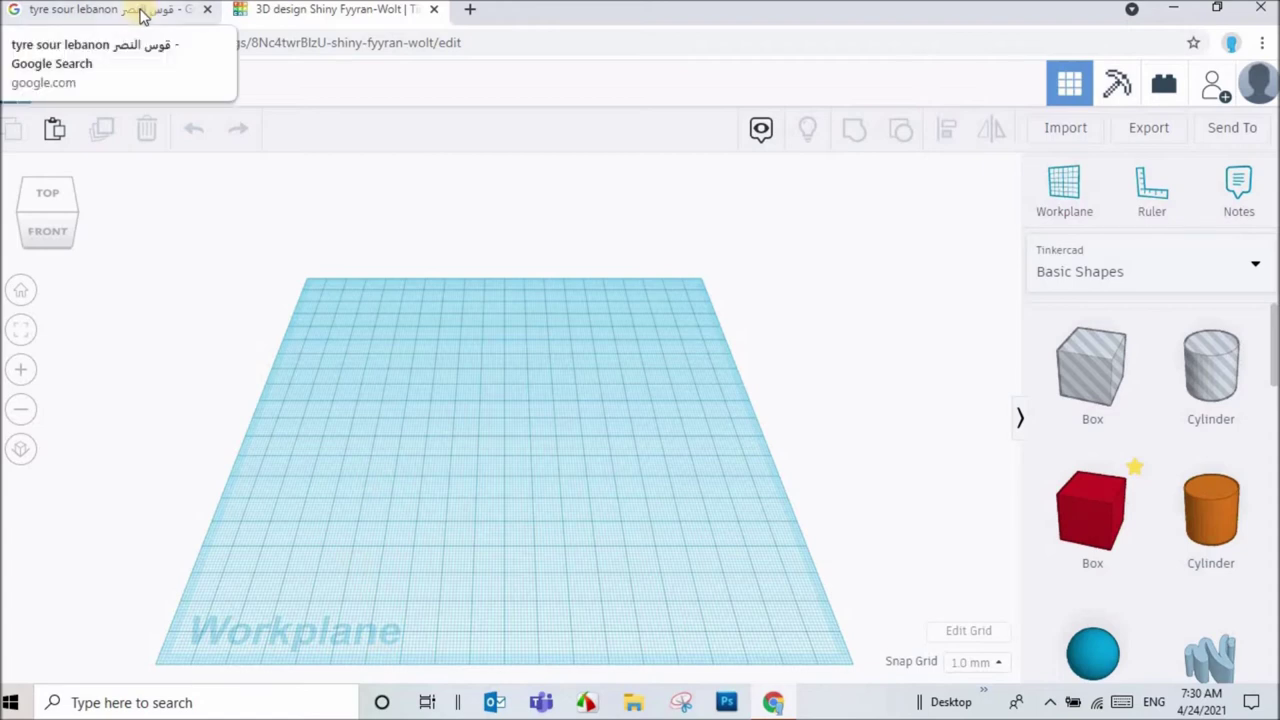
pyautogui.click(140, 12)
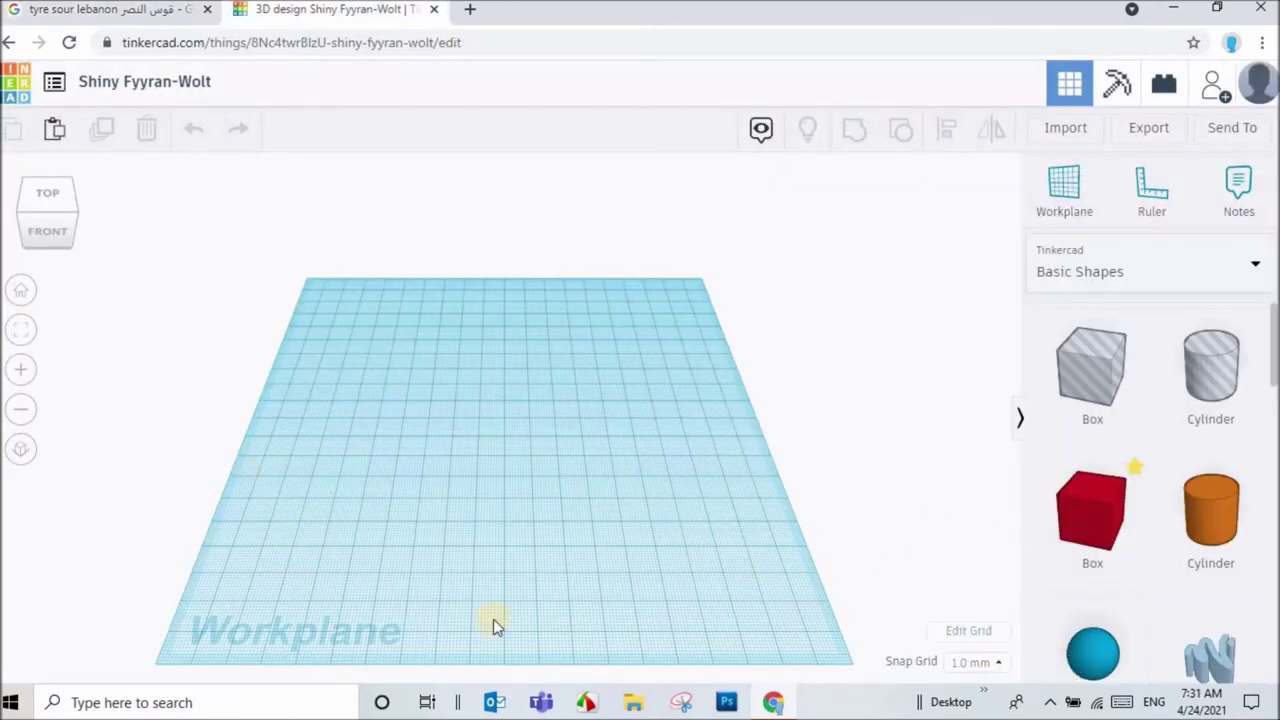
pyautogui.click(960, 634)
pyautogui.click(510, 432)
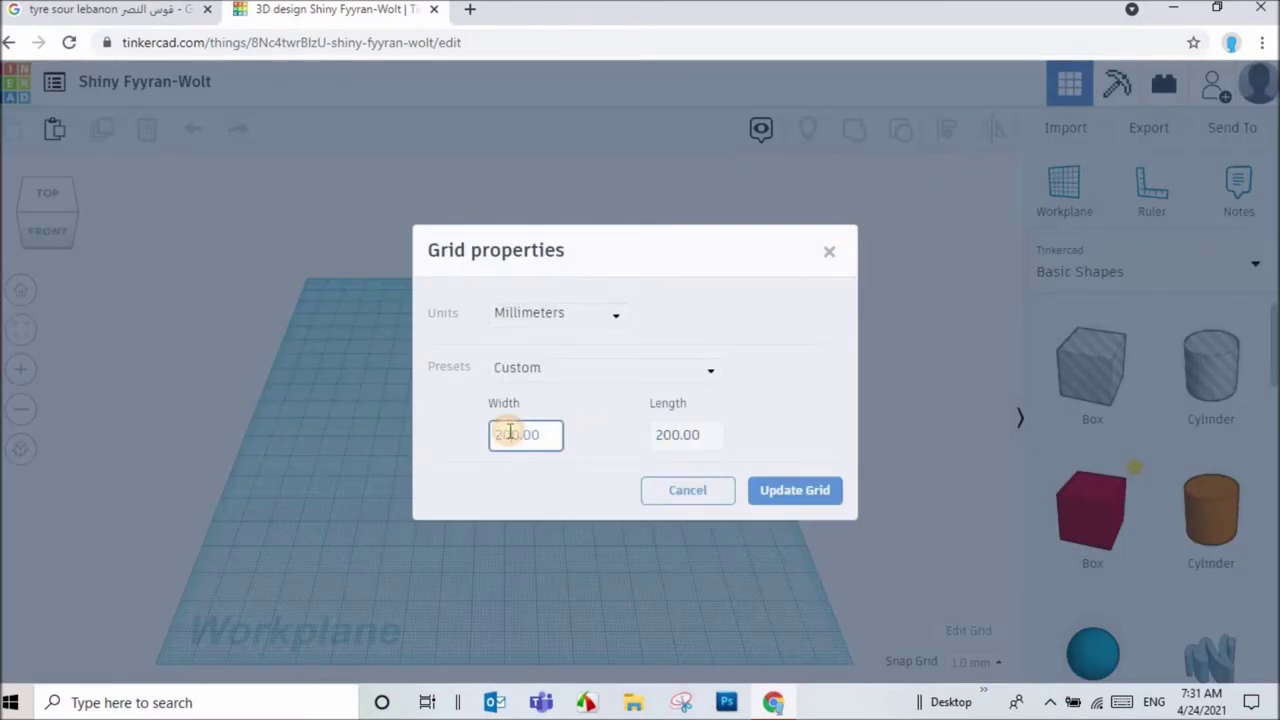
pyautogui.write('400')
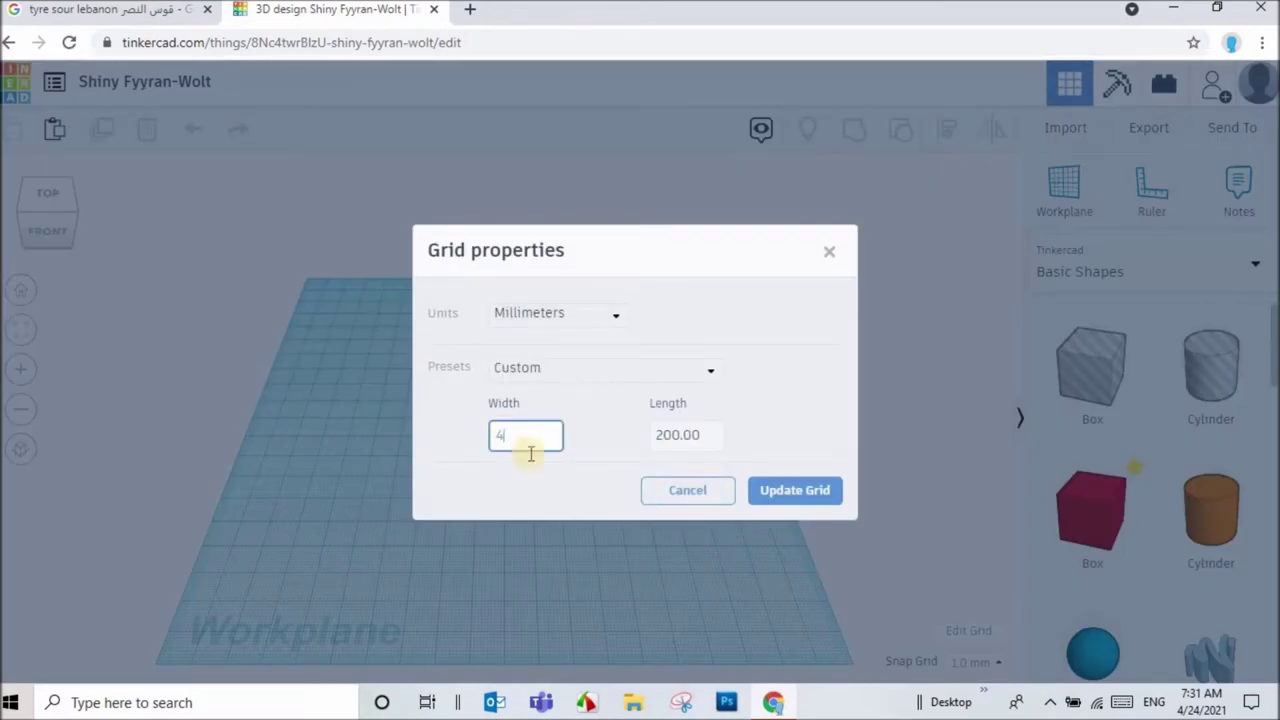
pyautogui.click(770, 492)
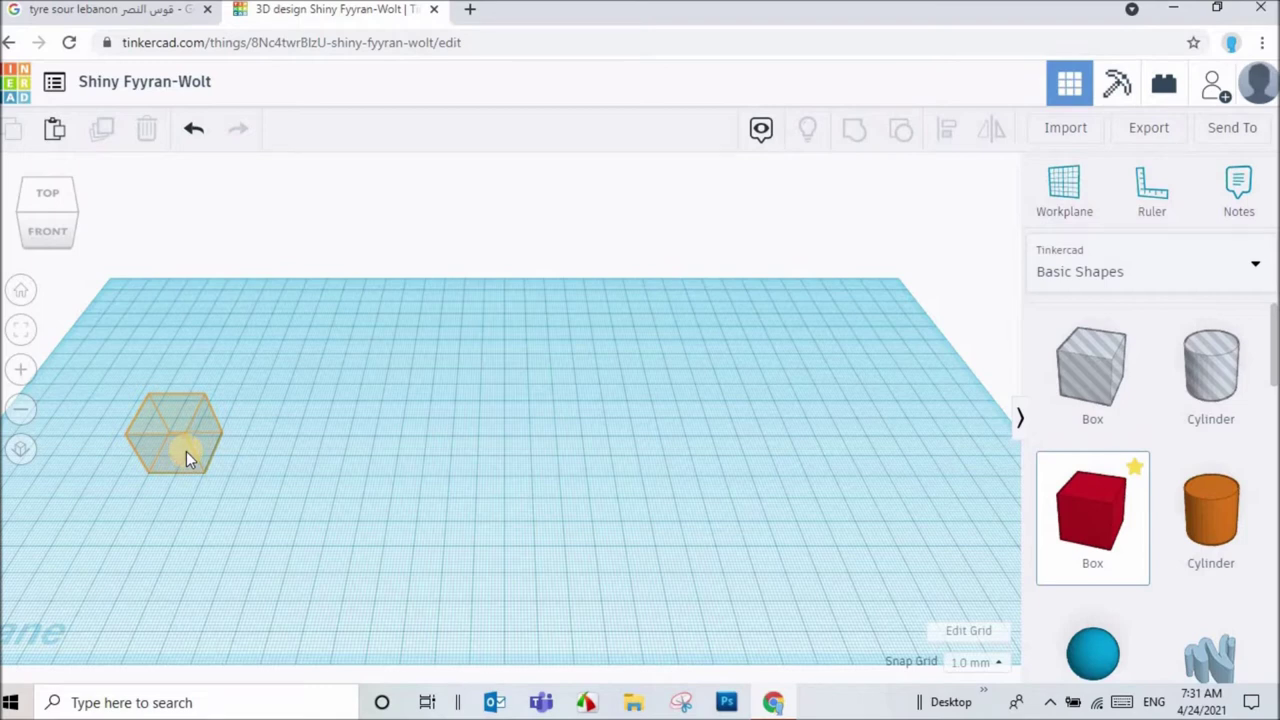
# - Place a box and size it 260 mm long and 200 mm tall
pyautogui.click(208, 484)
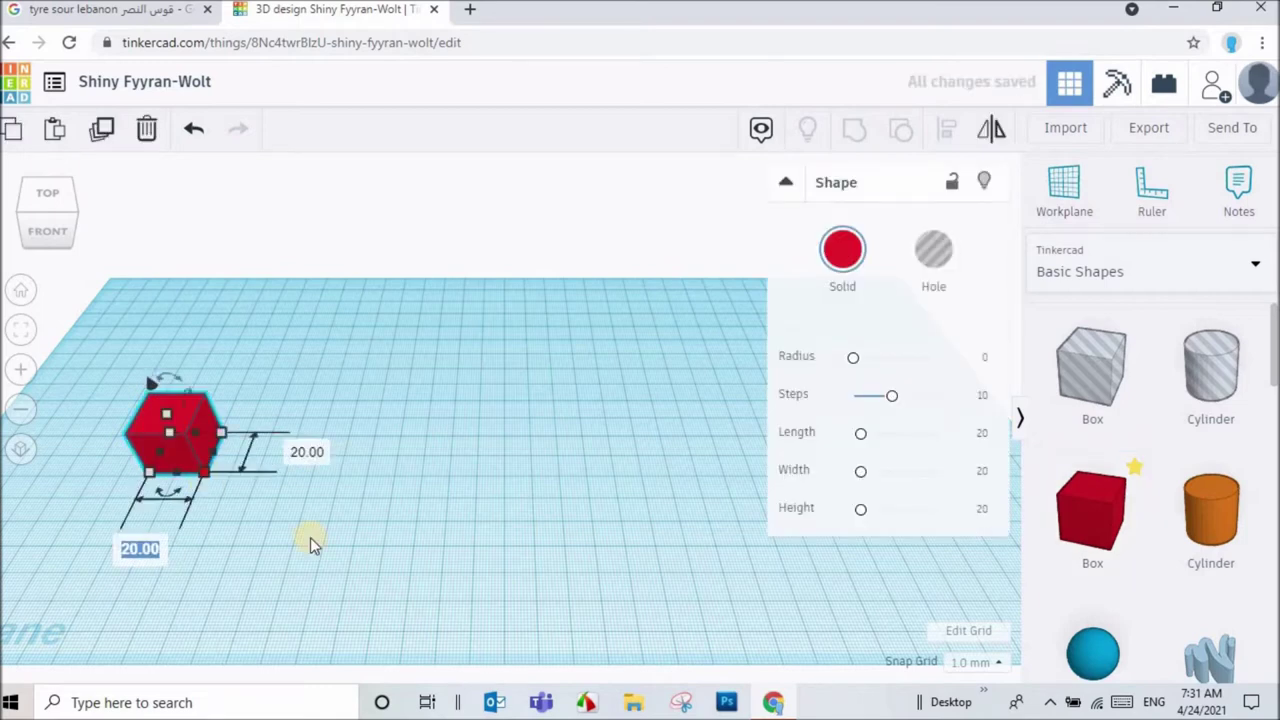
pyautogui.write('26')
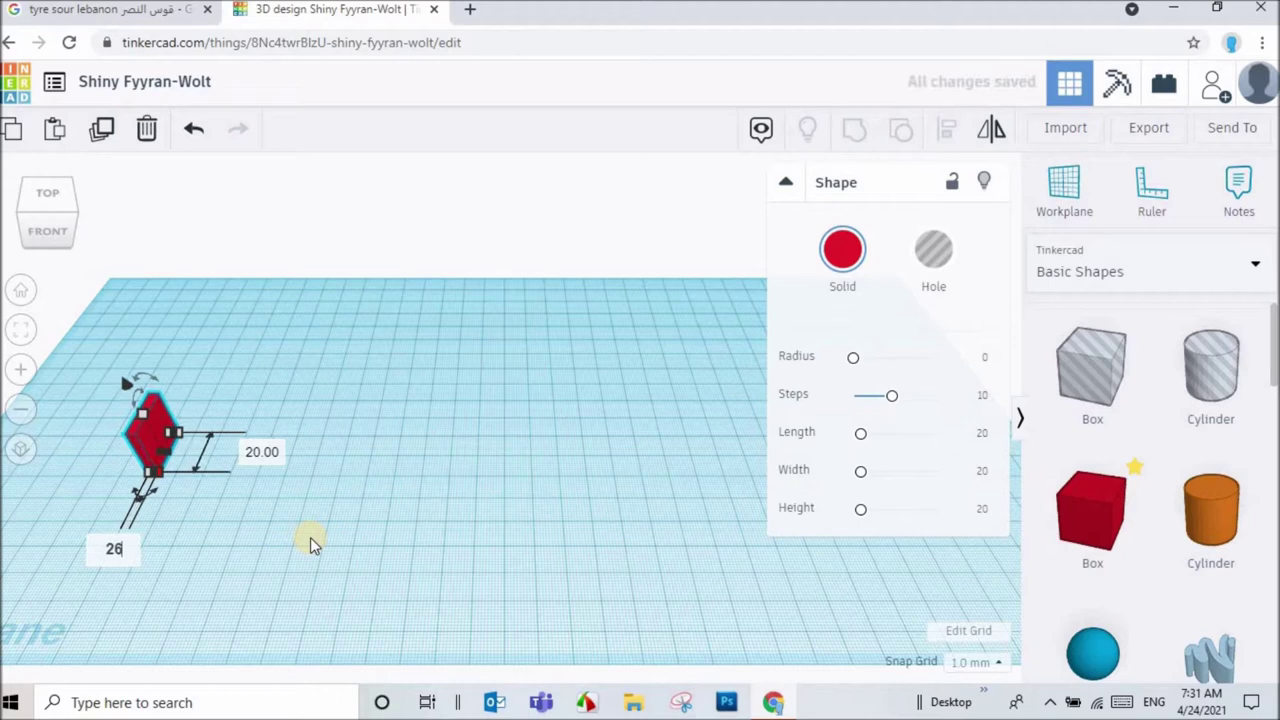
pyautogui.write('0')
pyautogui.press('Return')
pyautogui.scroll(-3, 351, 558)
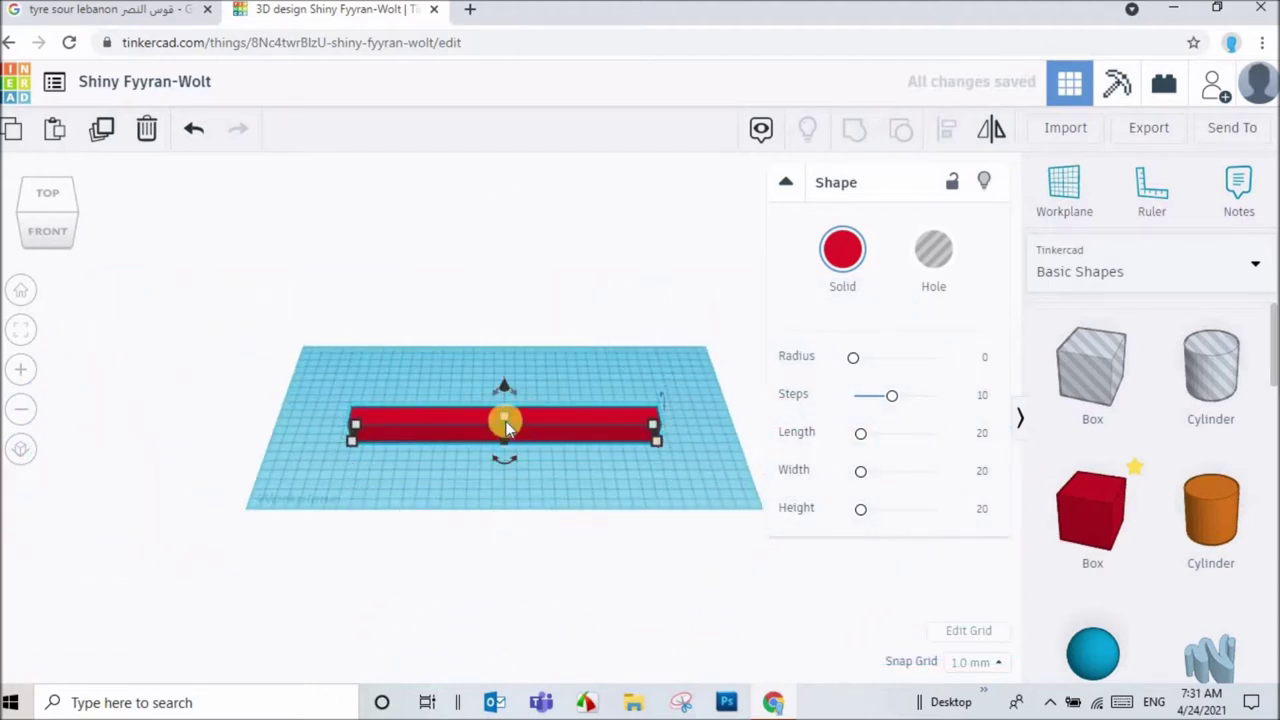
pyautogui.moveTo(505, 425); pyautogui.dragTo(605, 433)
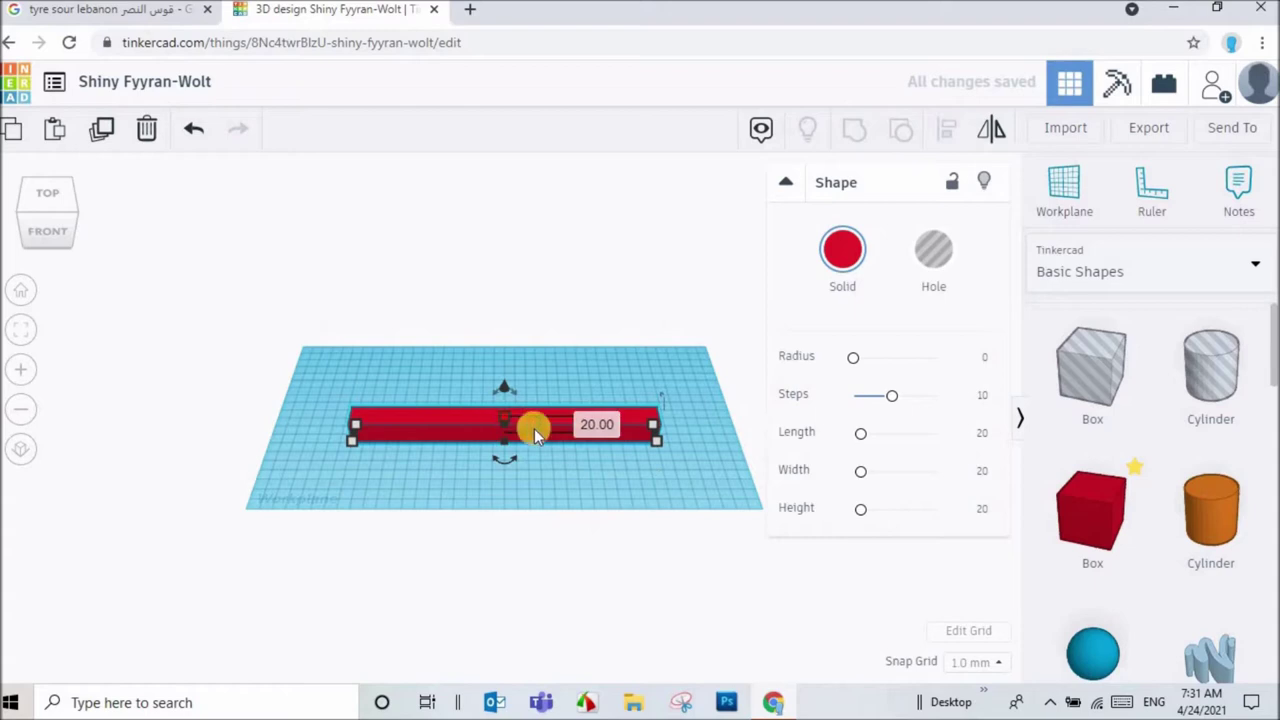
pyautogui.click(605, 425)
pyautogui.write('0')
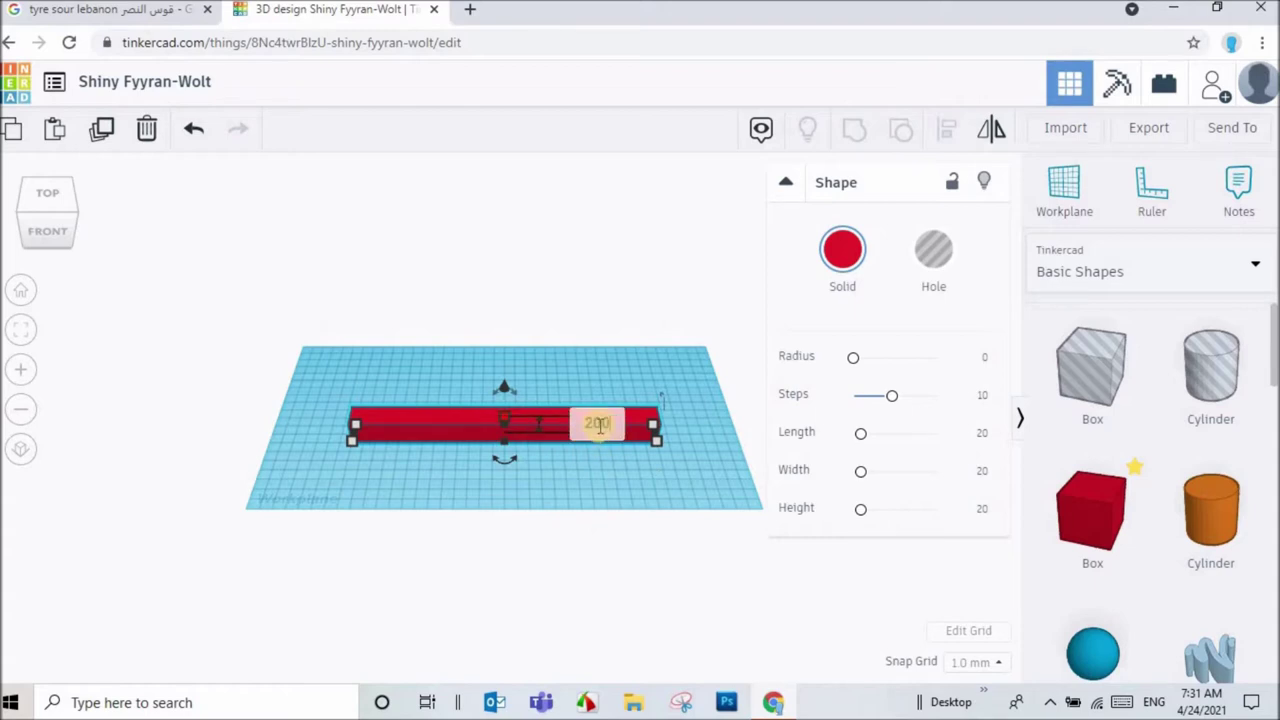
pyautogui.click(508, 482)
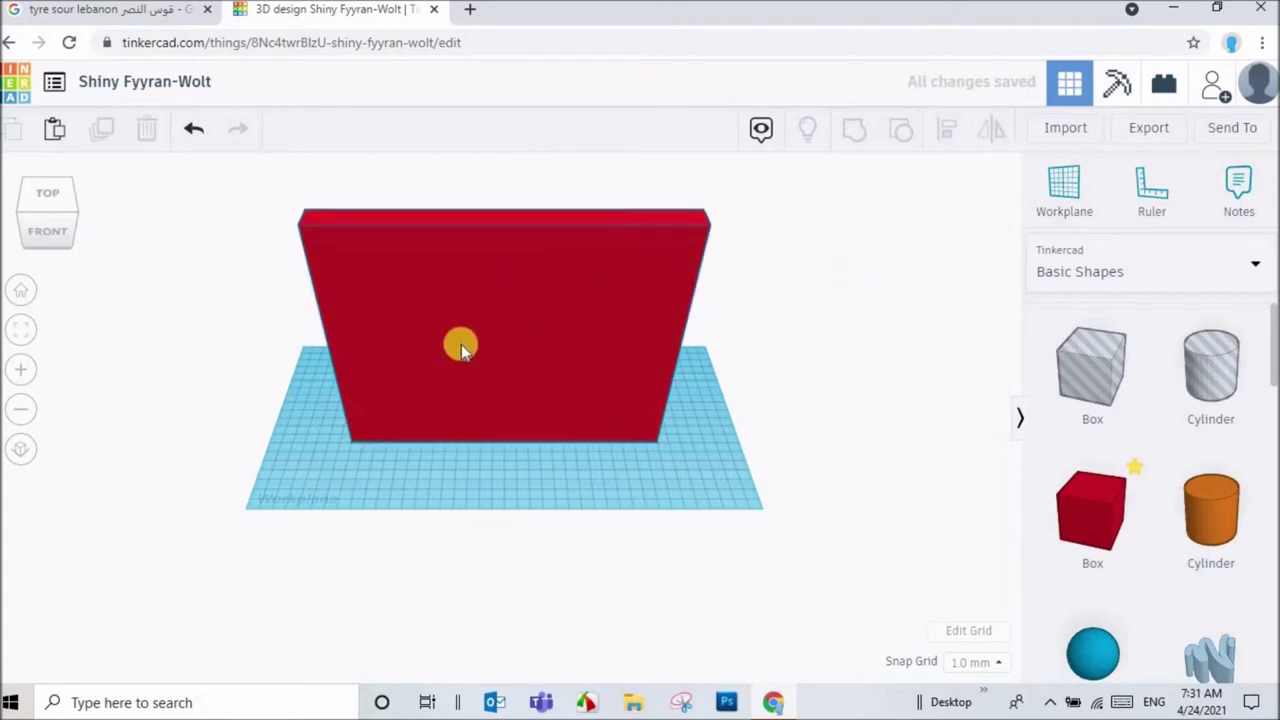
# - Slide the red wall toward the back of the workplane, checking the reference photos
pyautogui.click(66, 10)
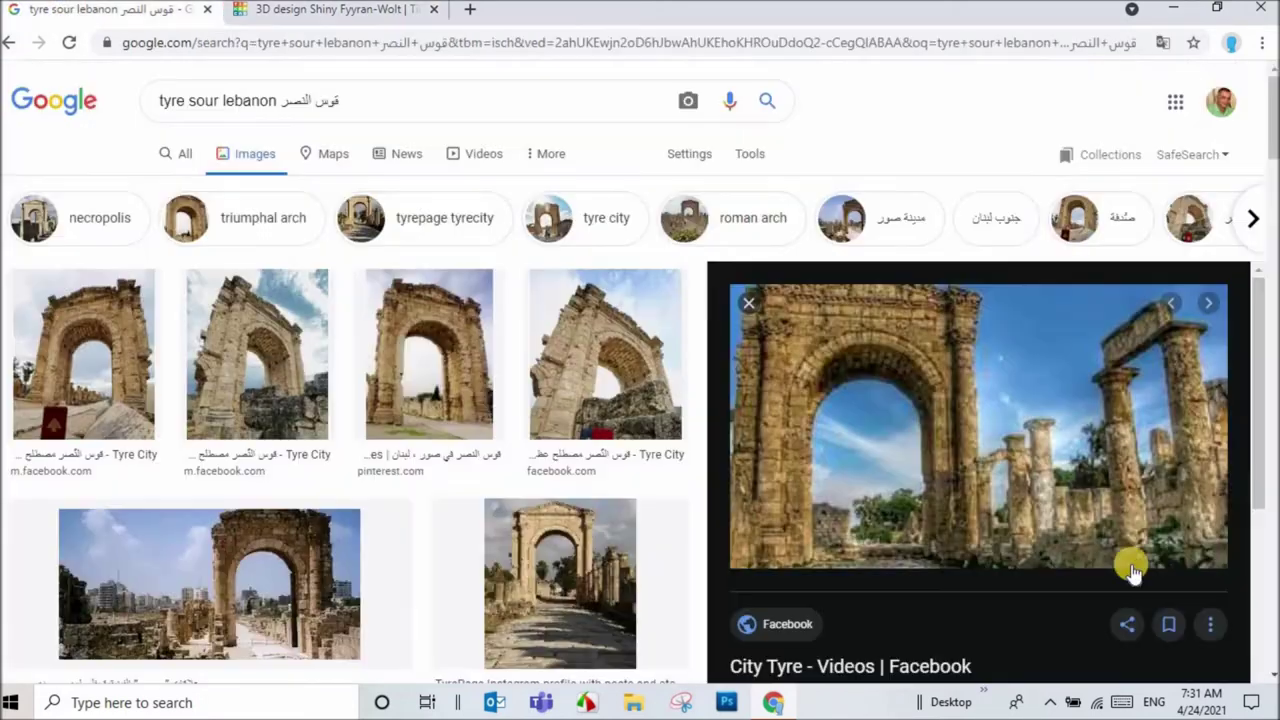
pyautogui.click(335, 9)
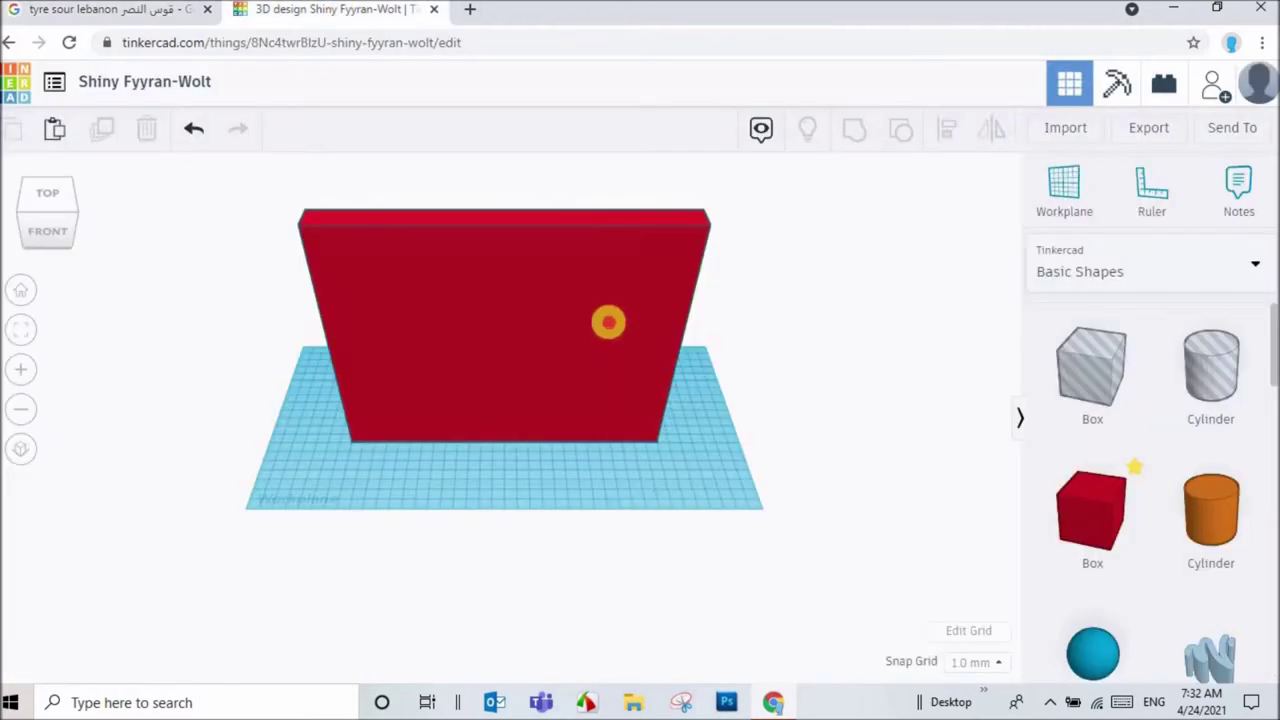
pyautogui.moveTo(606, 320); pyautogui.dragTo(575, 487)
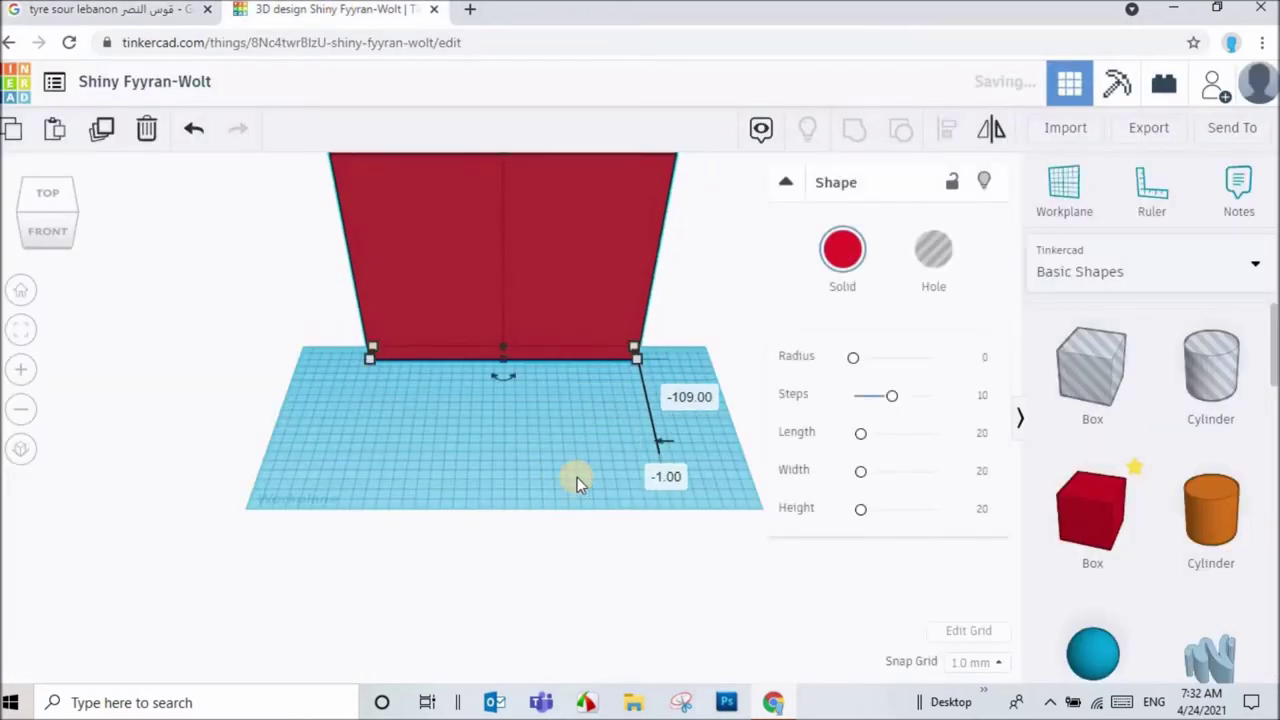
pyautogui.click(505, 465)
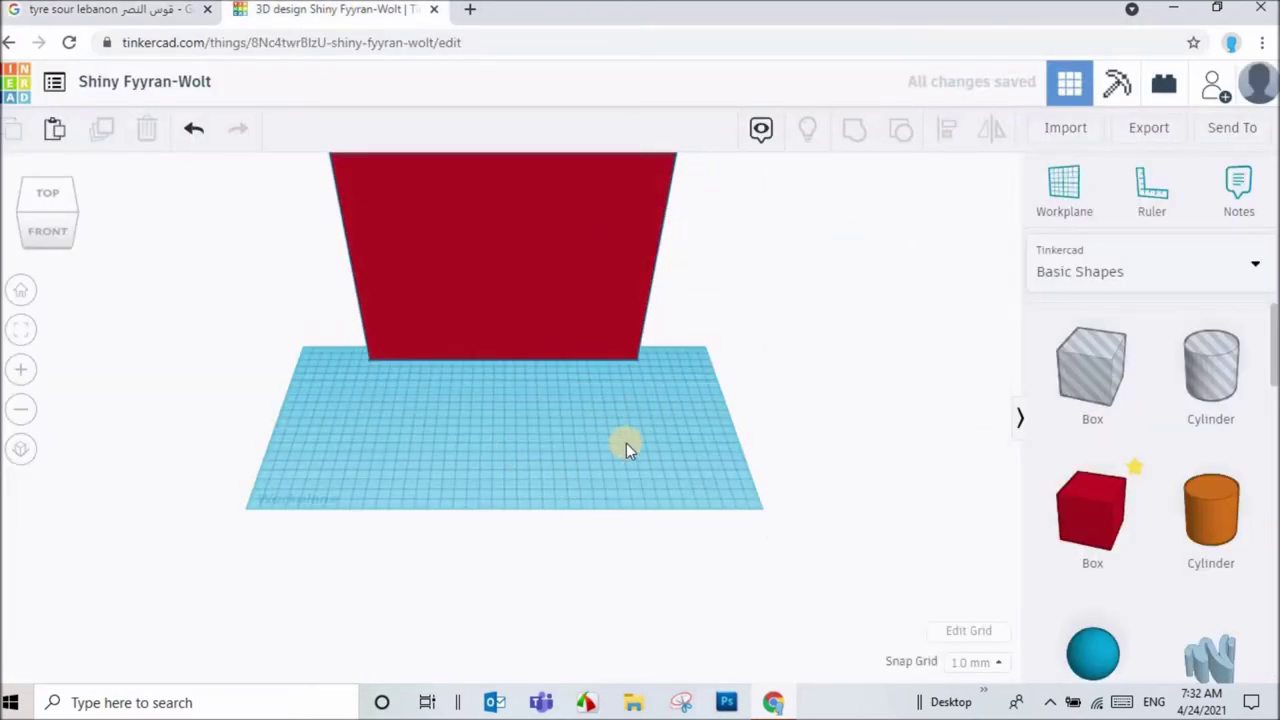
pyautogui.click(636, 357)
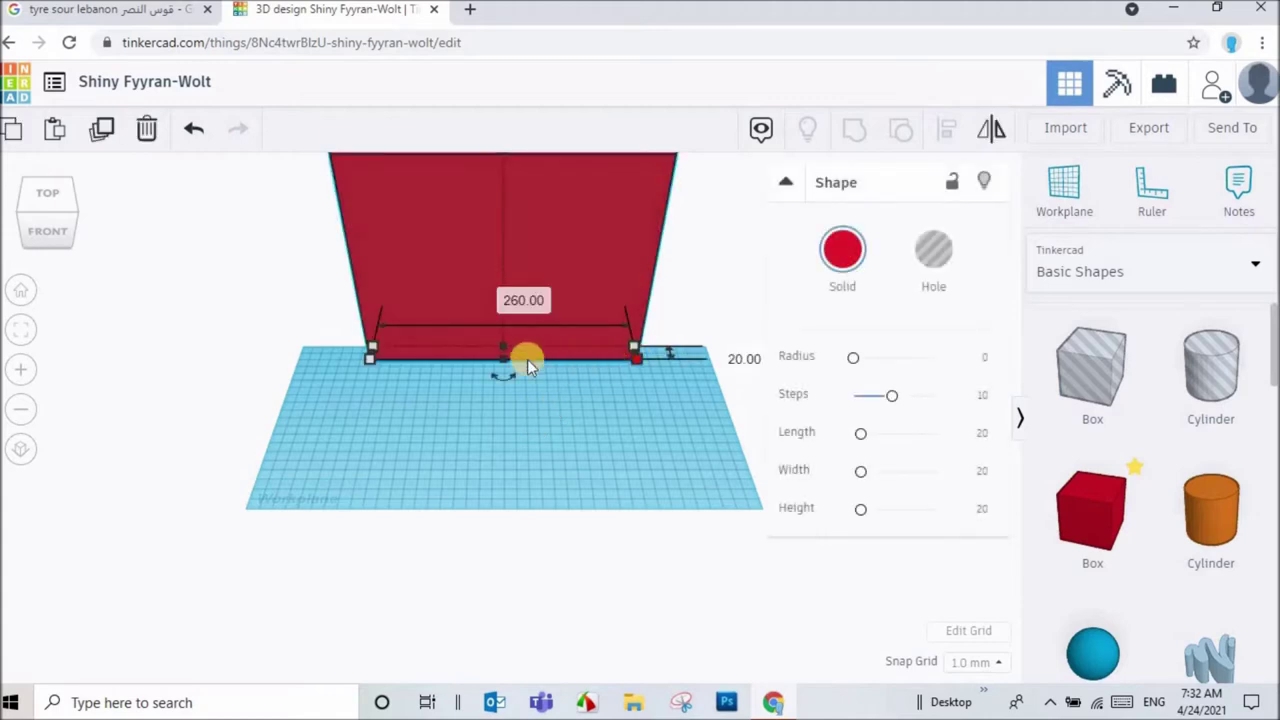
pyautogui.scroll(-3, 519, 402)
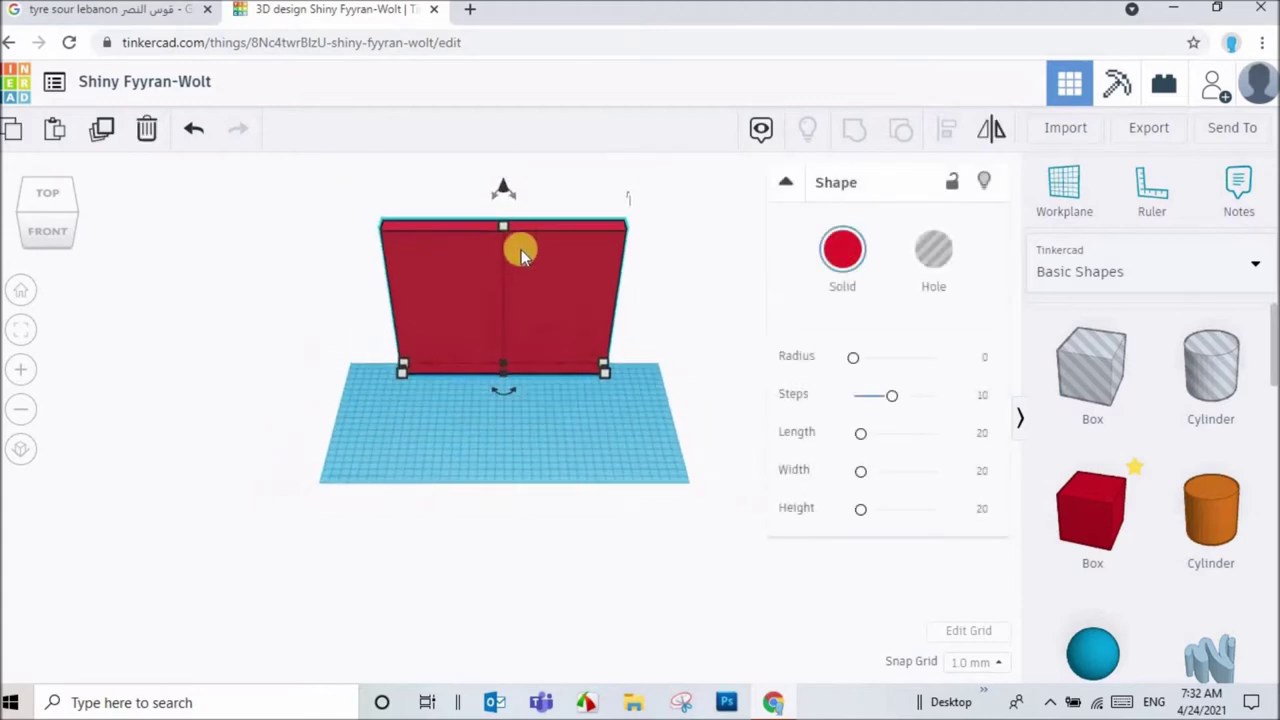
pyautogui.click(519, 445)
# - Add a second small box with length 120 mm and its other dimension 100 mm
pyautogui.click(460, 428)
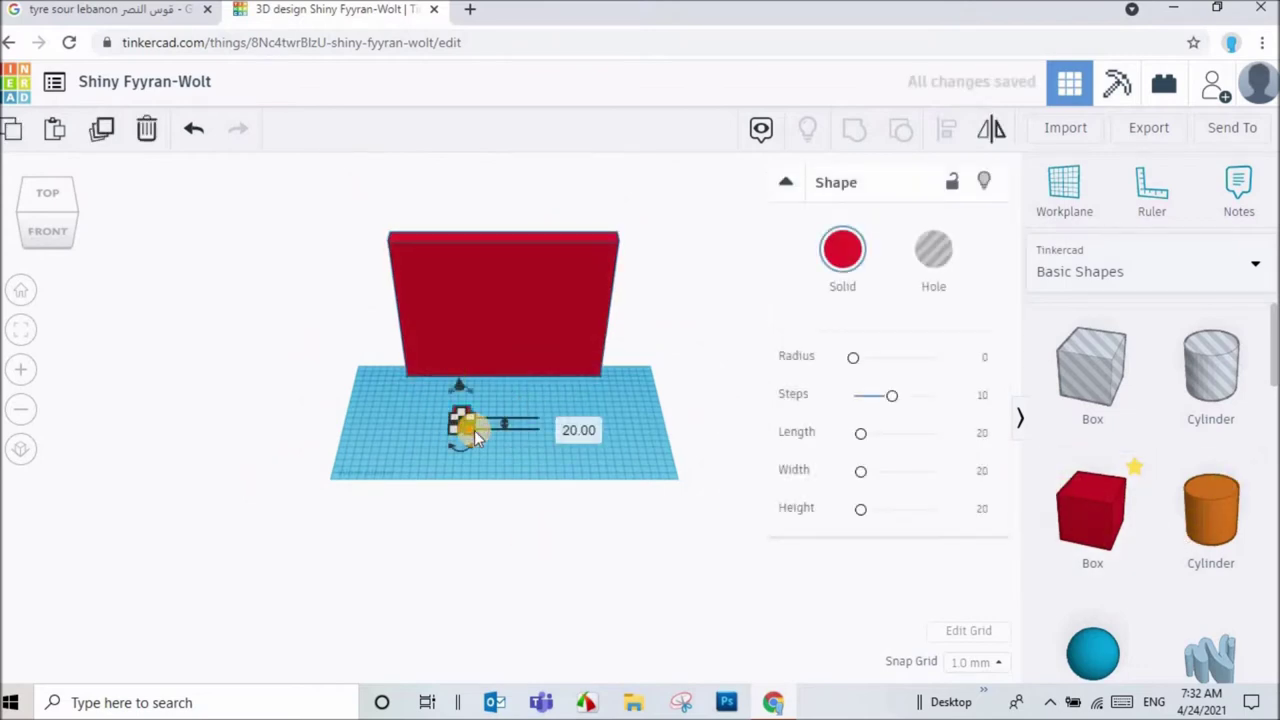
pyautogui.click(460, 500)
pyautogui.write('100')
pyautogui.press('Return')
pyautogui.write('120')
pyautogui.press('Return')
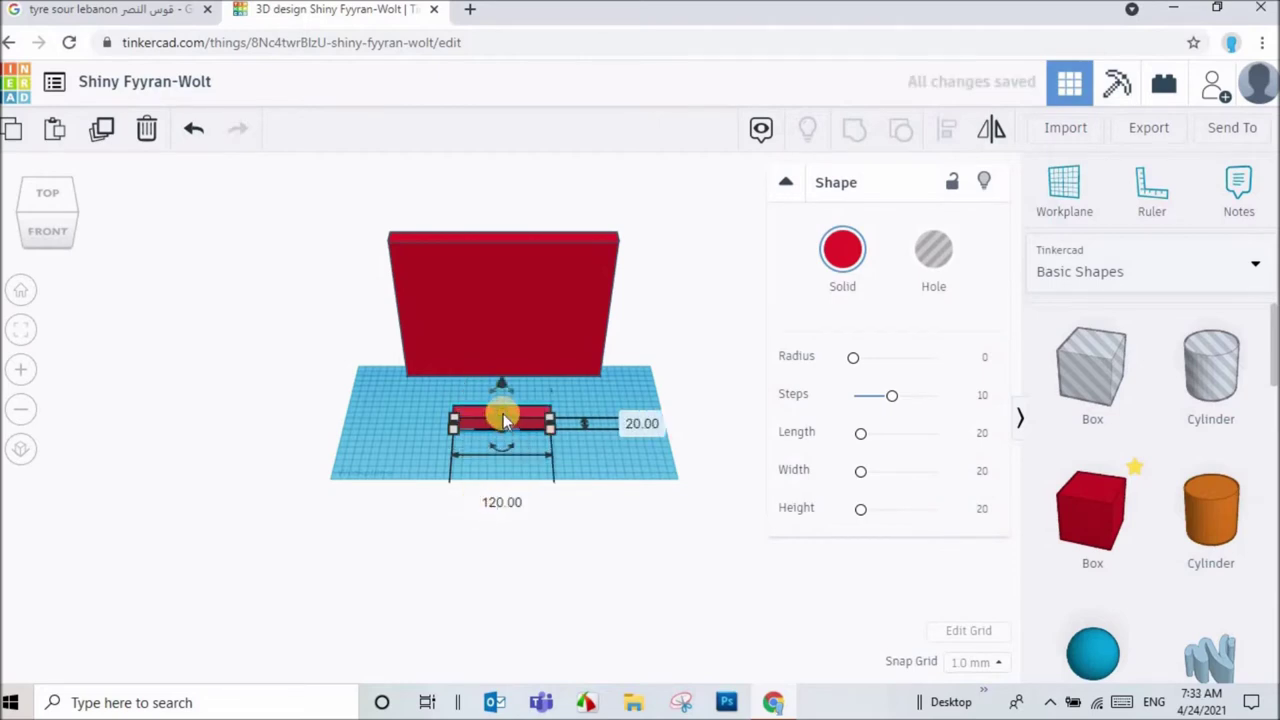
pyautogui.click(584, 421)
pyautogui.click(584, 421)
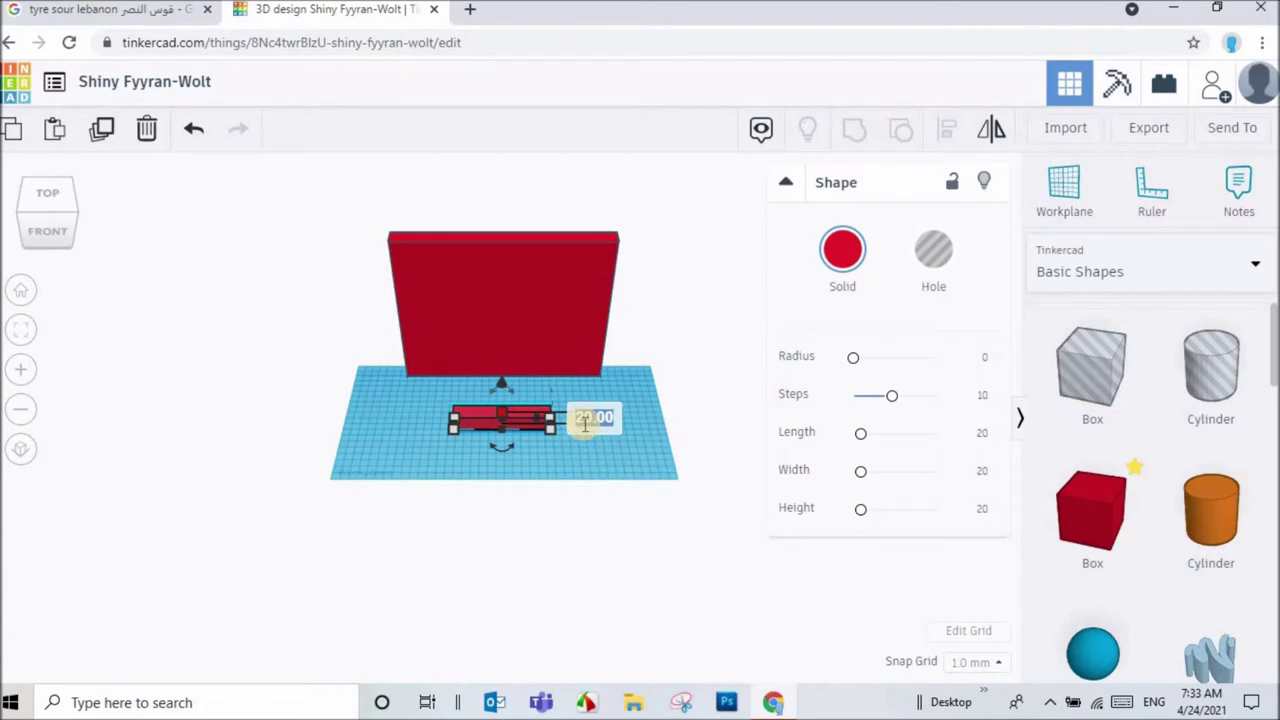
pyautogui.write('100')
pyautogui.press('Return')
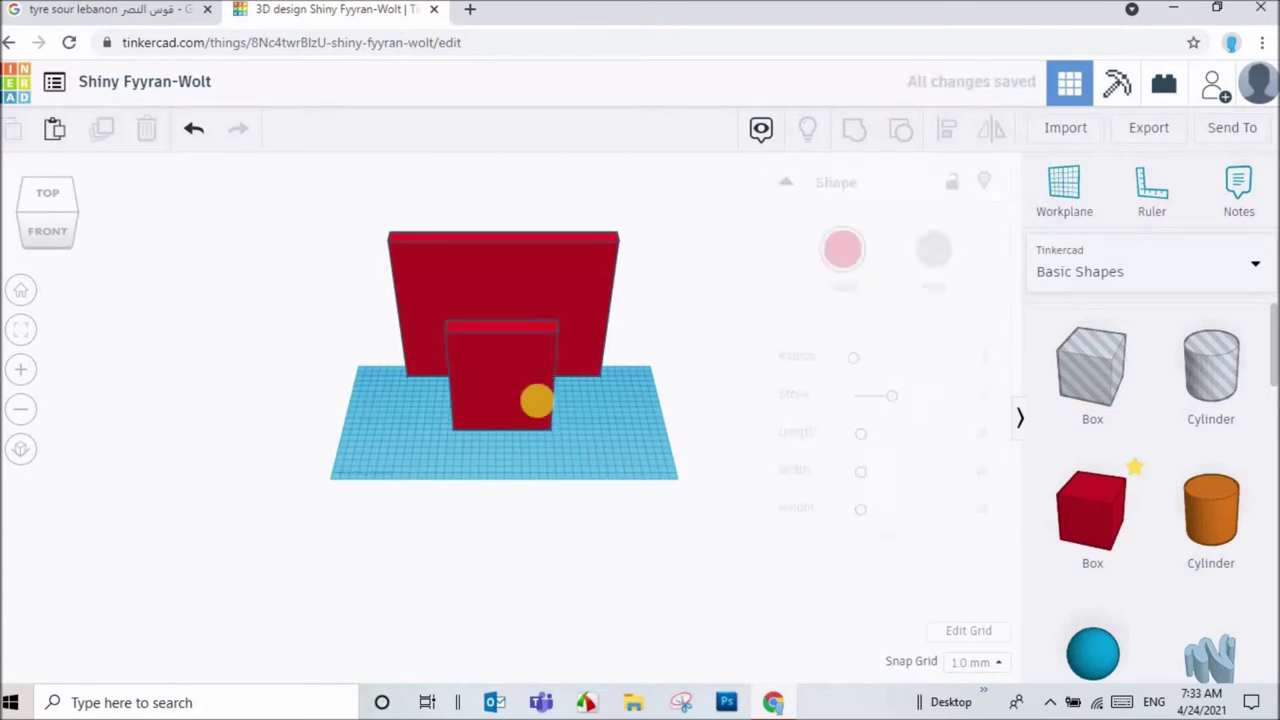
# - Colour the large back wall yellow
pyautogui.click(840, 250)
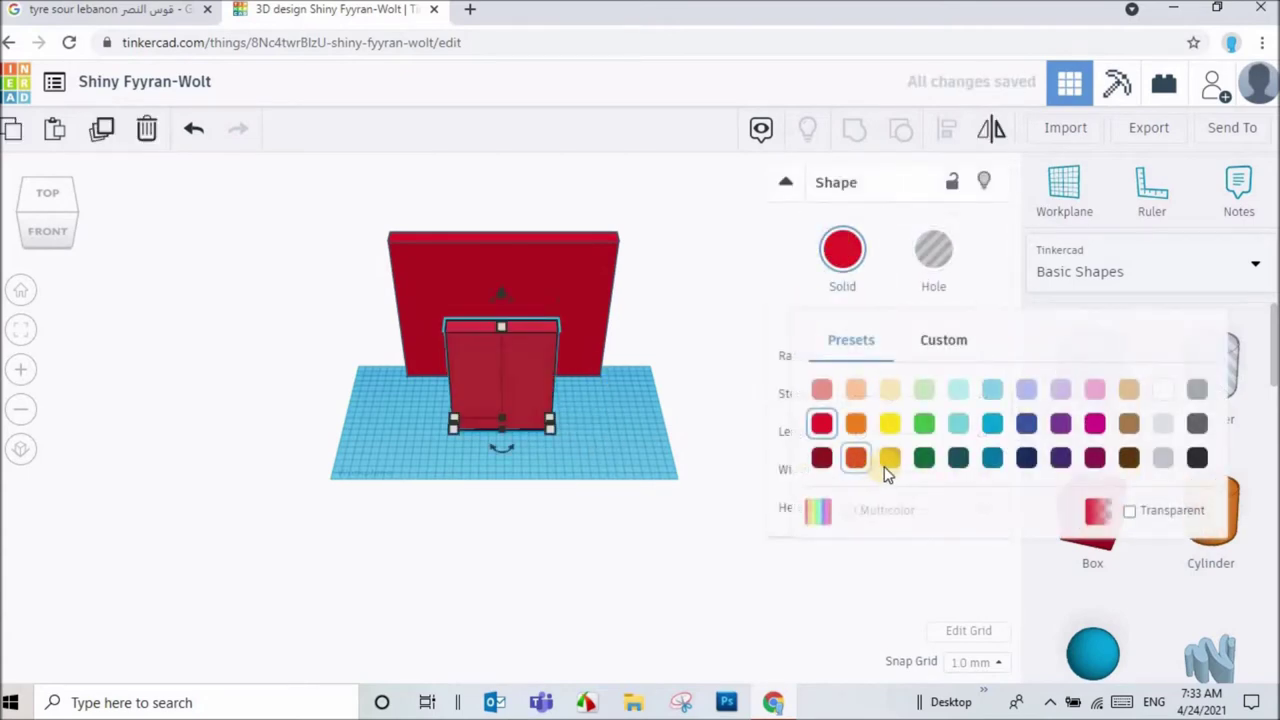
pyautogui.click(553, 262)
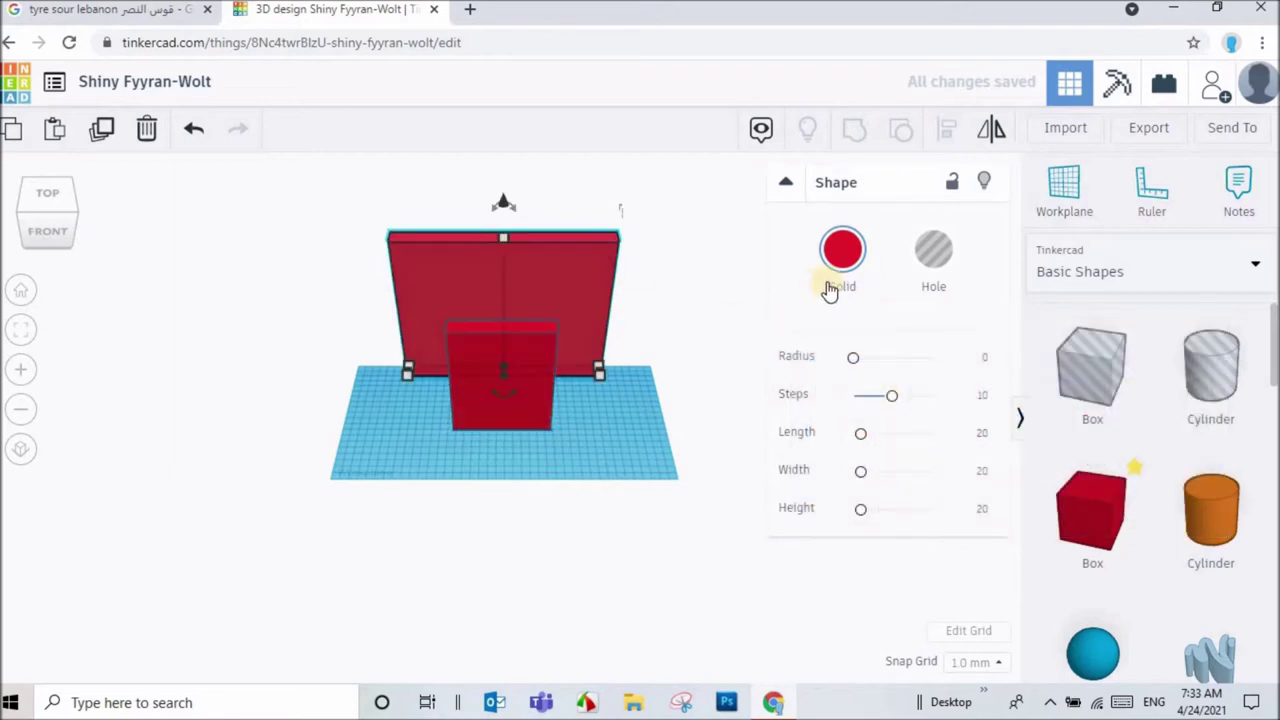
pyautogui.click(843, 255)
pyautogui.click(886, 430)
# - Set the small red box's dimension to 40
pyautogui.click(434, 363)
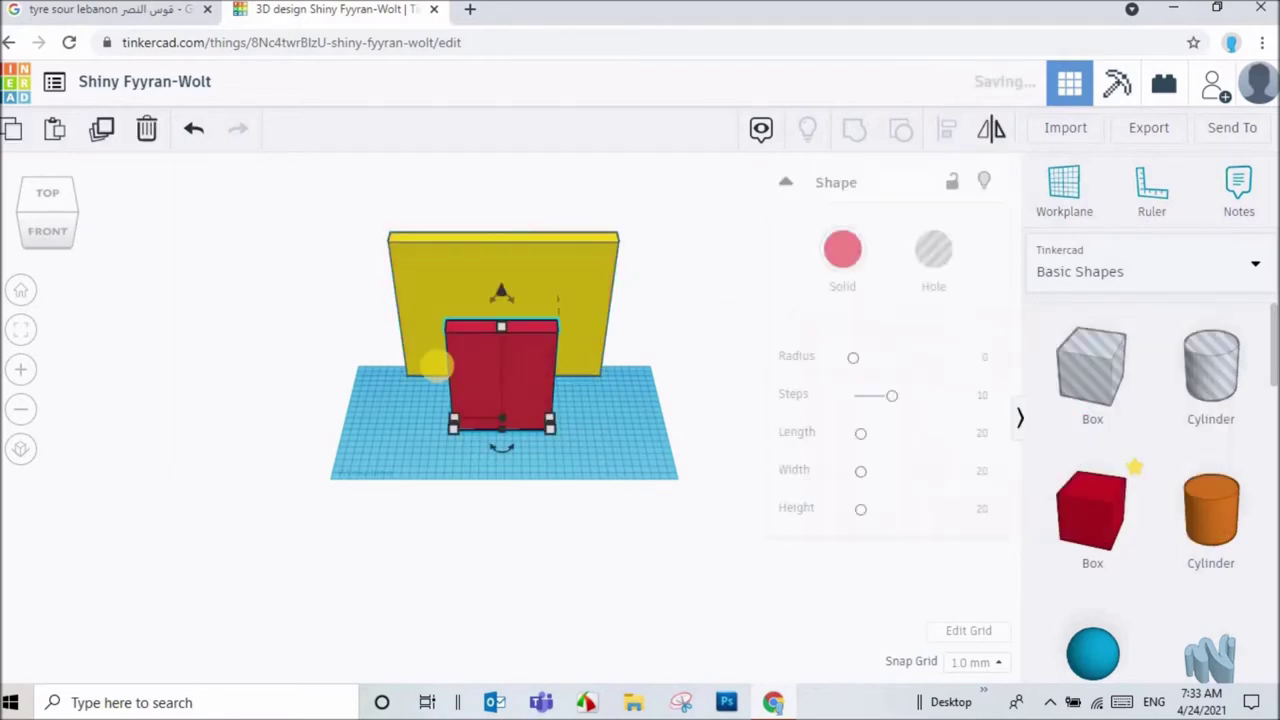
pyautogui.click(657, 425)
pyautogui.write('0')
pyautogui.press('Return')
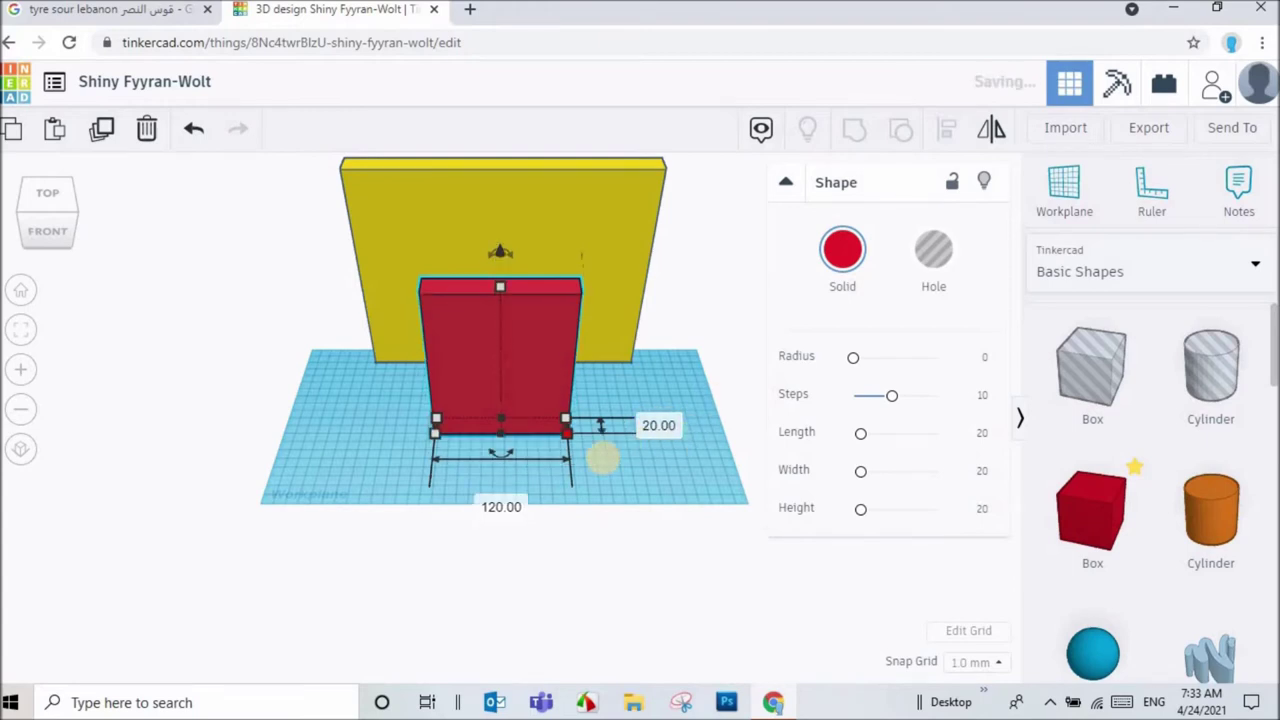
pyautogui.click(612, 471)
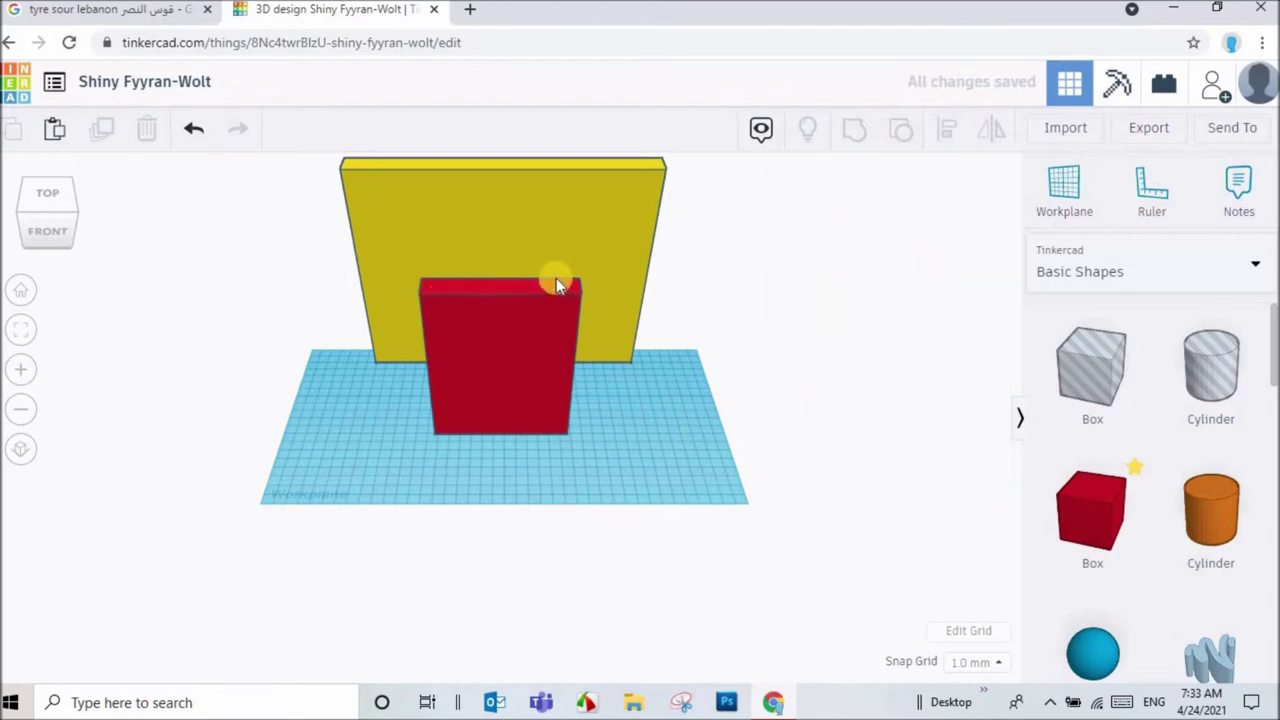
# - Place a custom workplane on the yellow wall
pyautogui.click(1064, 193)
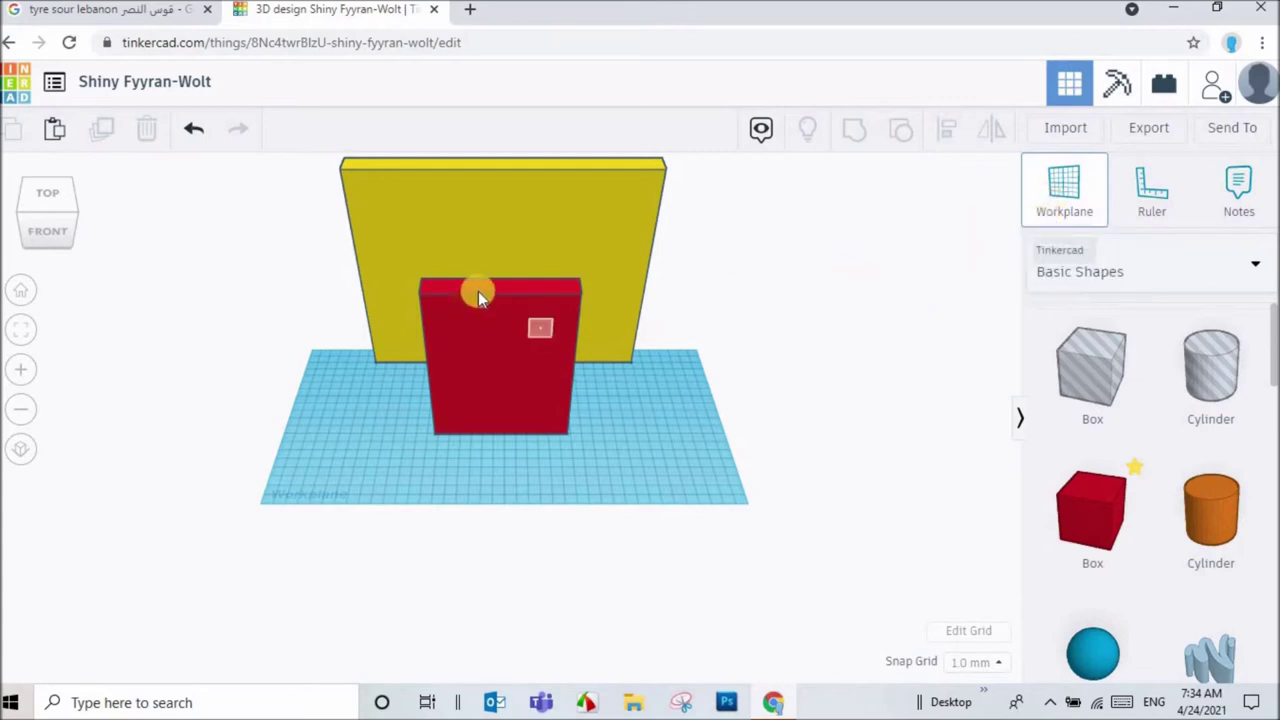
pyautogui.click(380, 302)
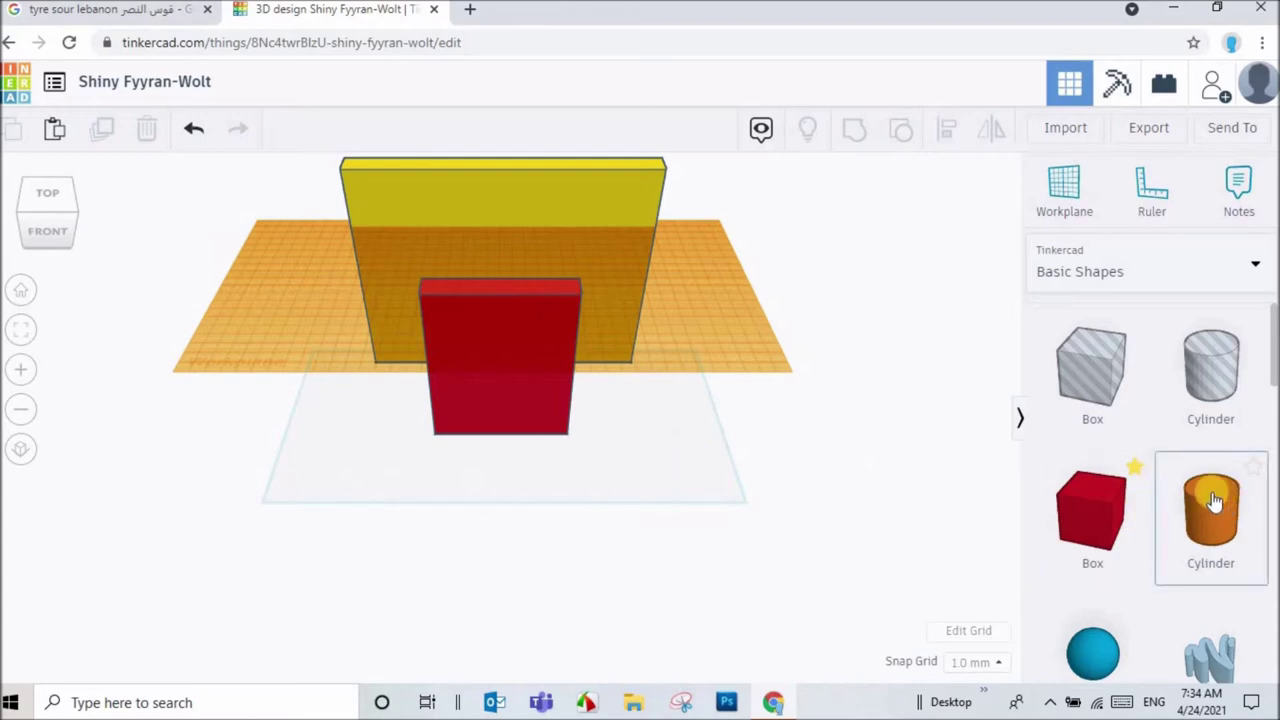
pyautogui.scroll(-2, 1213, 500)
pyautogui.scroll(-1, 1205, 510)
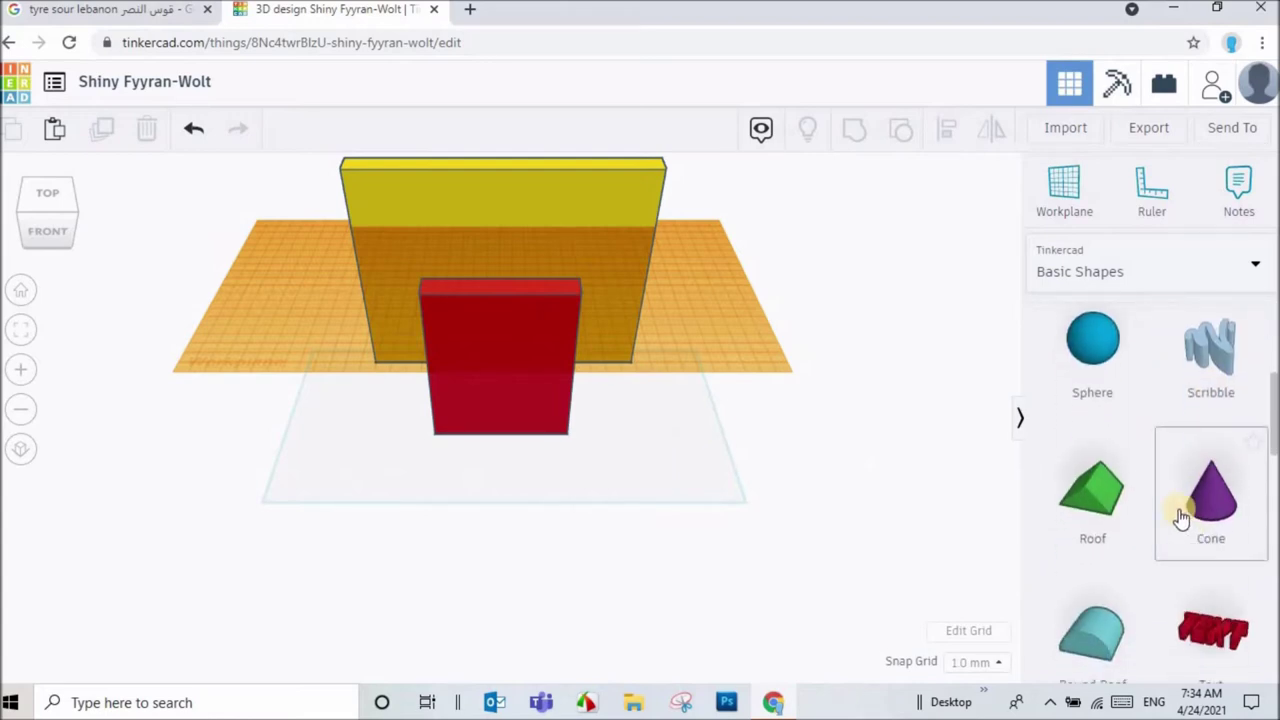
pyautogui.scroll(-3, 1100, 400)
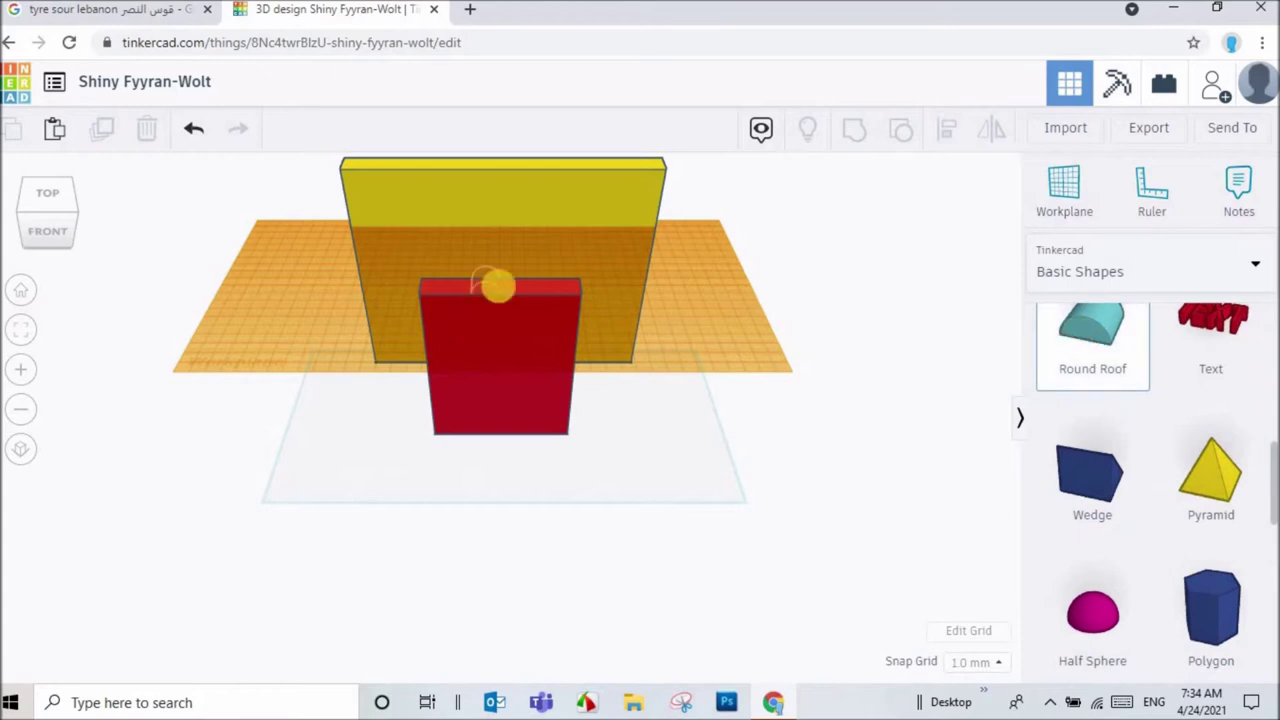
pyautogui.click(88, 10)
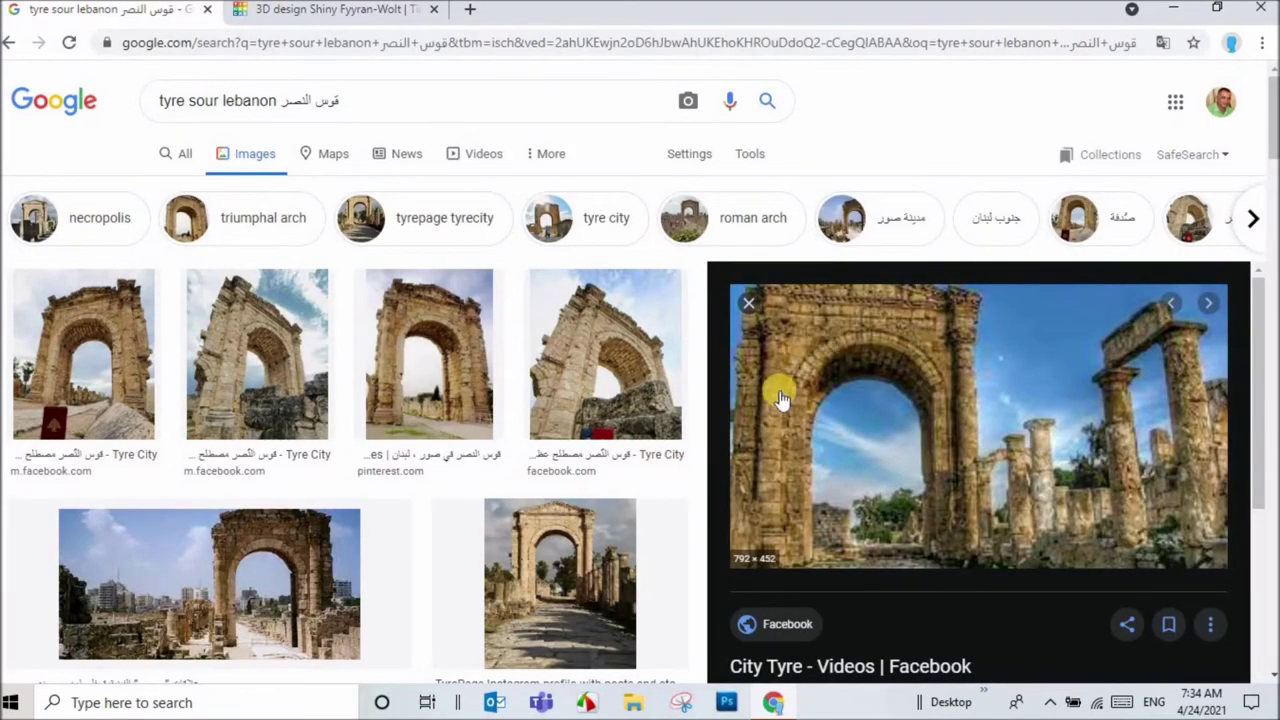
pyautogui.hotkey('ctrl', 'Tab')
# - Stretch the cyan round roof on top of the red box to 120 long
pyautogui.click(546, 438)
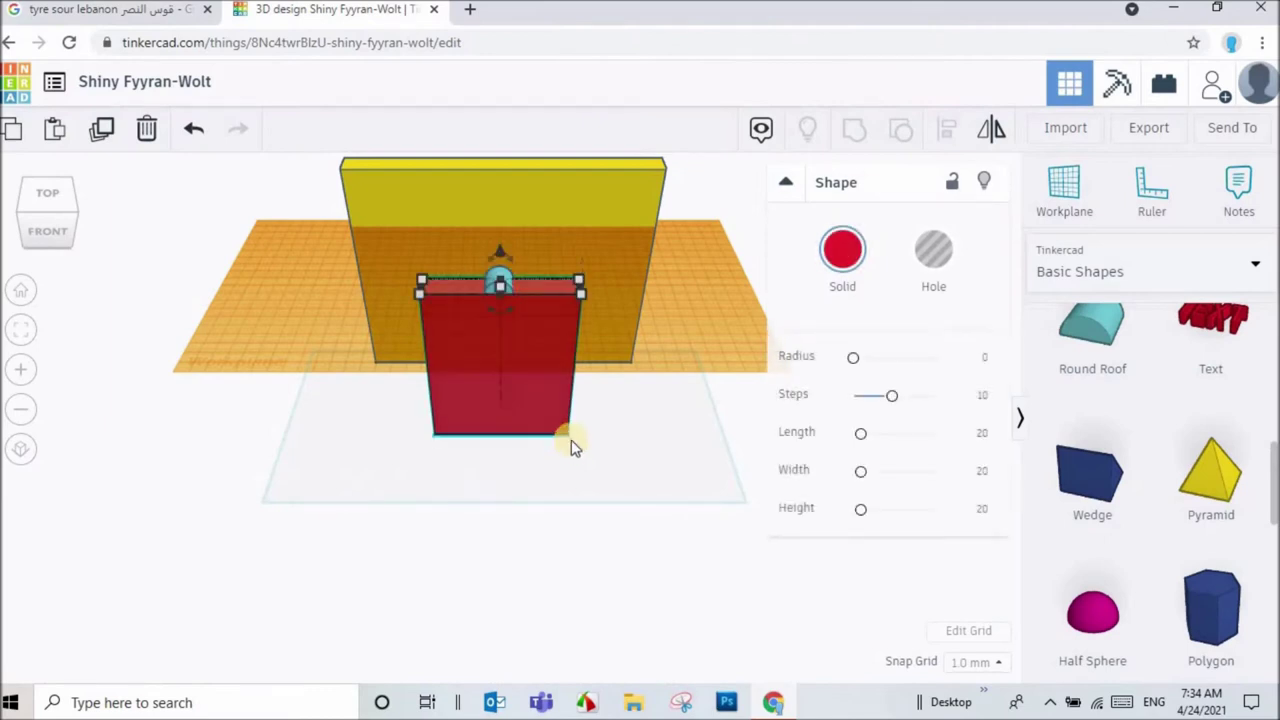
pyautogui.moveTo(579, 292)
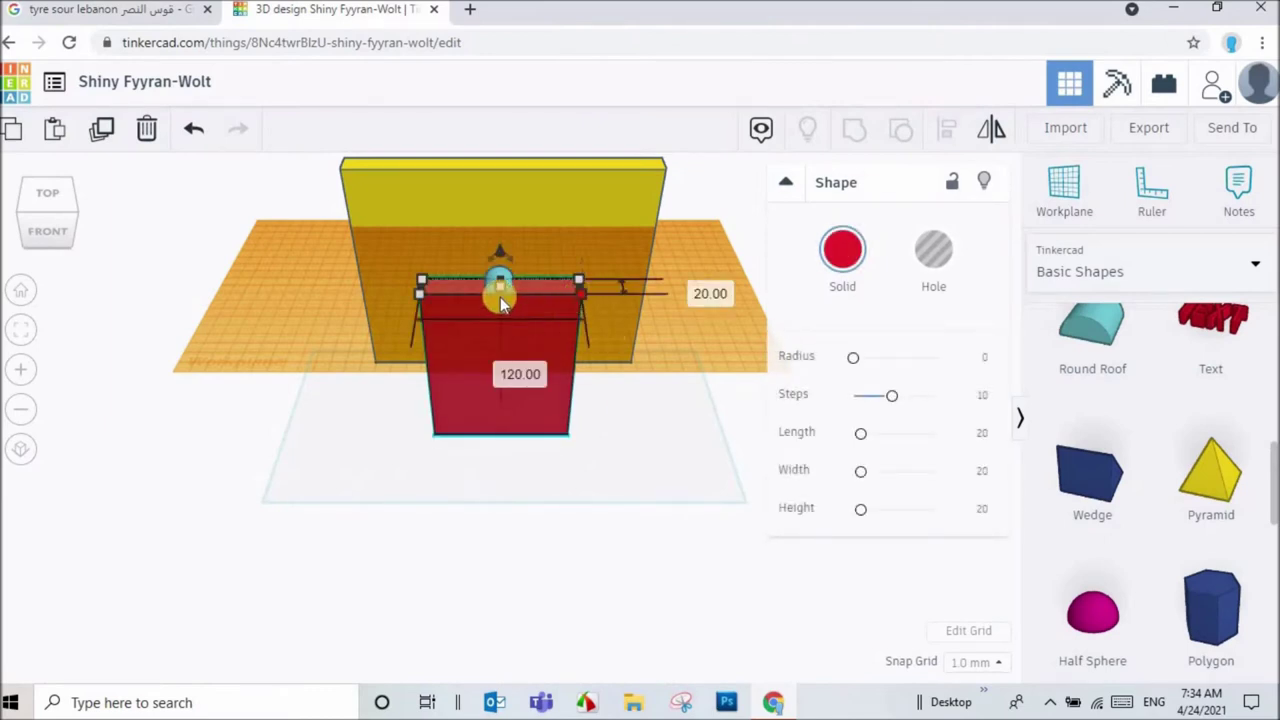
pyautogui.scroll(3, 464, 364)
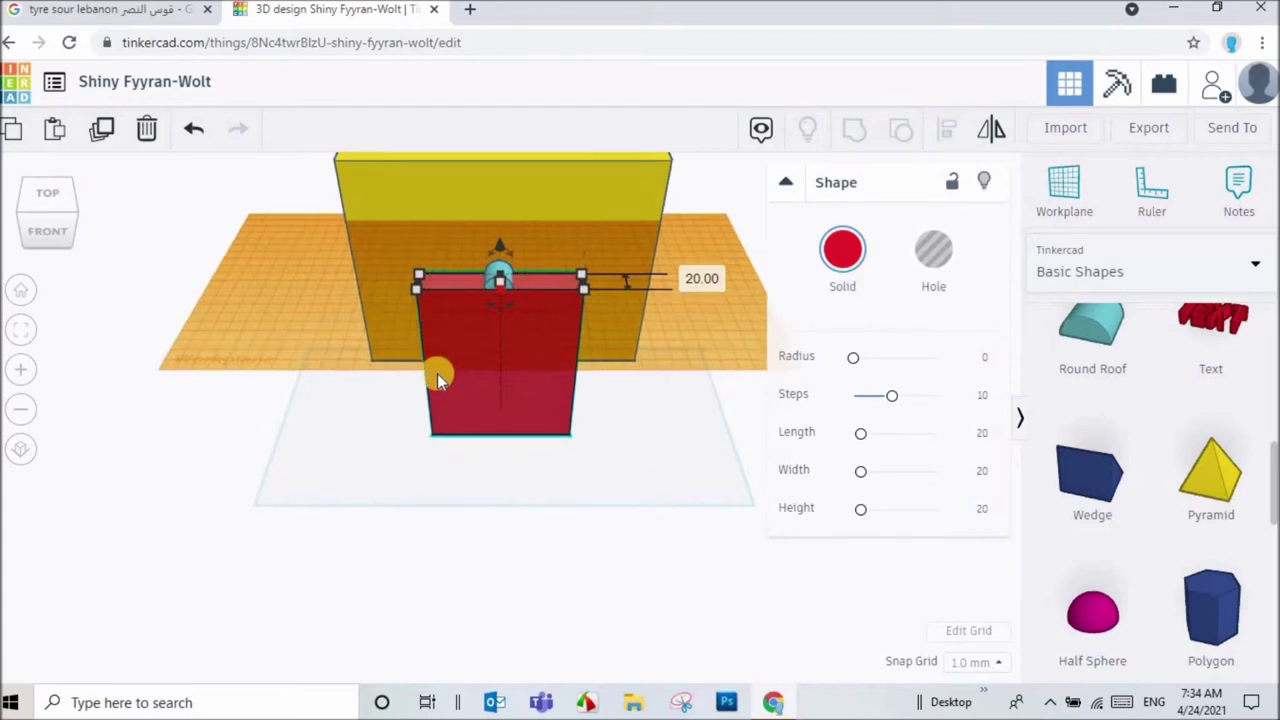
pyautogui.click(494, 200)
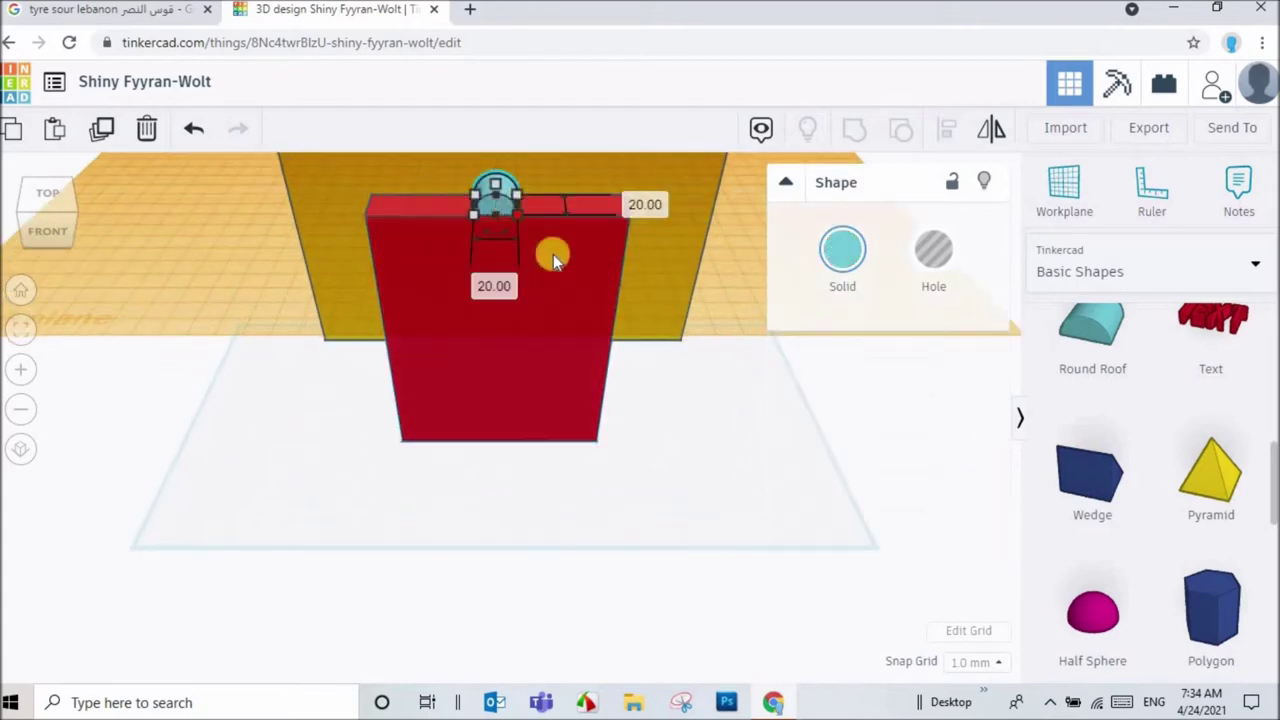
pyautogui.click(497, 287)
pyautogui.write('120')
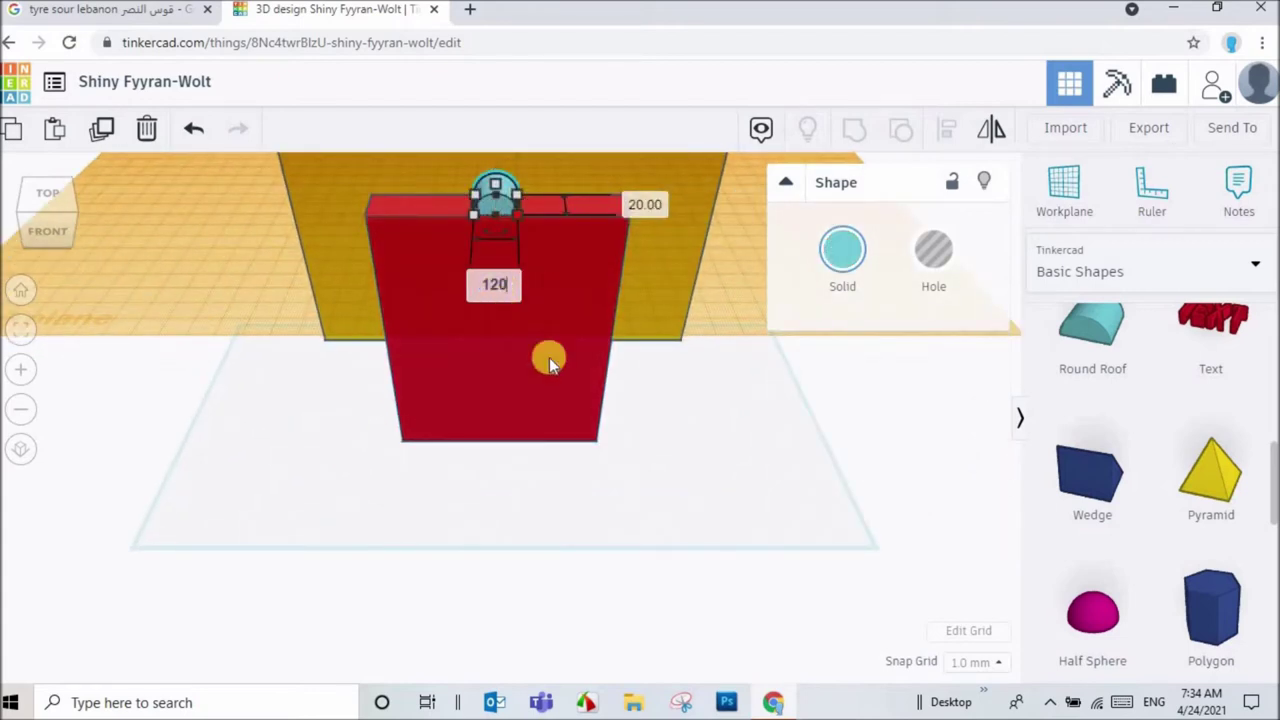
pyautogui.press('Return')
# - Hide the yellow back wall
pyautogui.moveTo(549, 357); pyautogui.dragTo(558, 185, button='right')
pyautogui.click(565, 183)
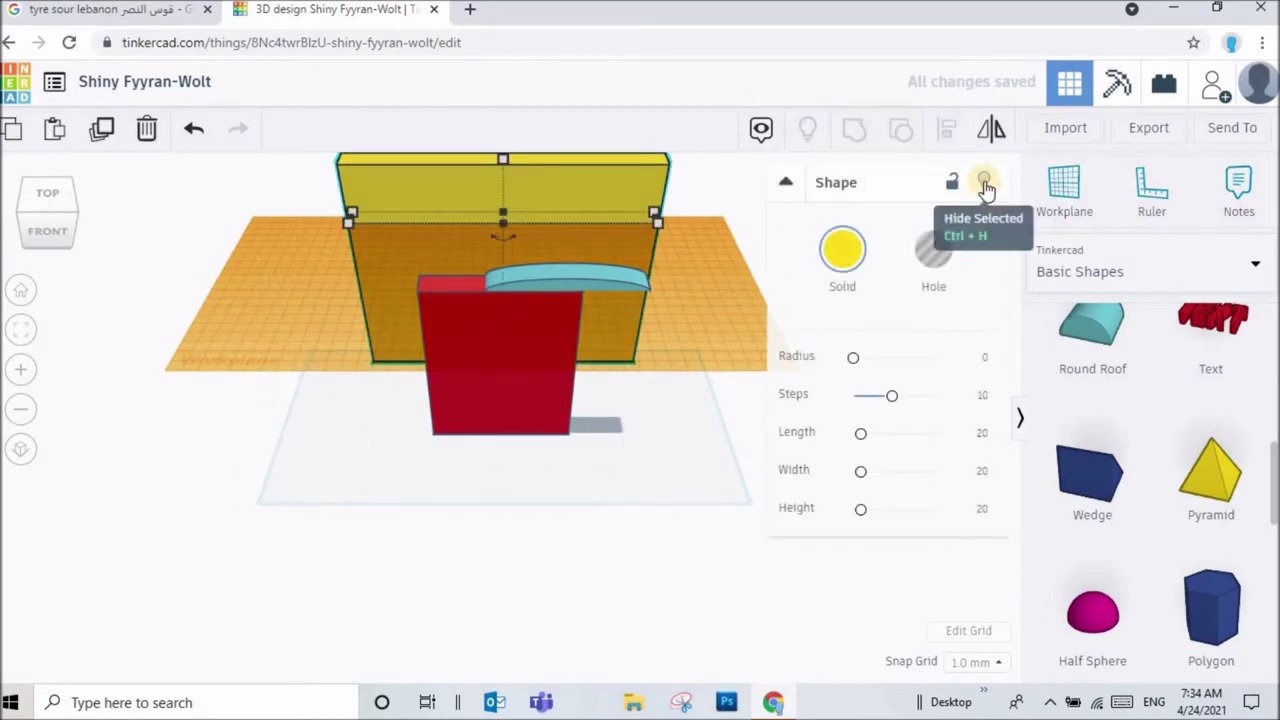
pyautogui.click(985, 184)
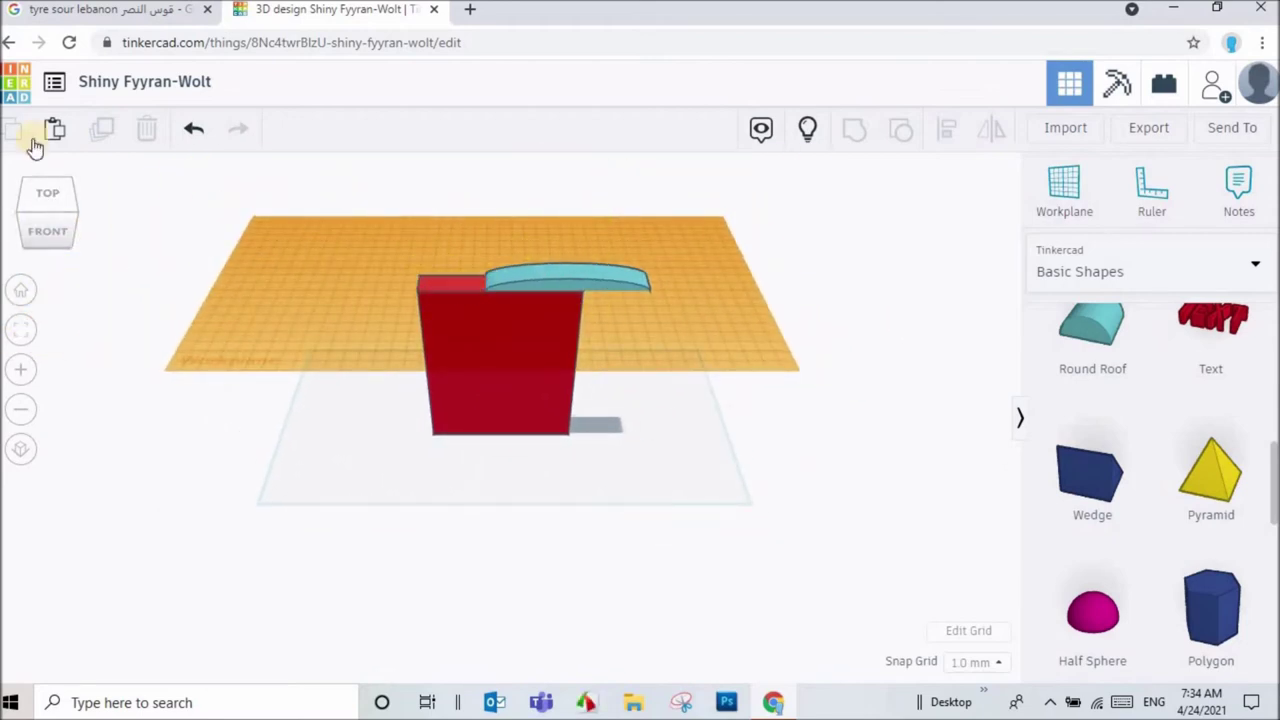
# - From Top view, align the red box and cyan roof along both directions
pyautogui.click(43, 203)
pyautogui.moveTo(738, 392); pyautogui.dragTo(204, 484)
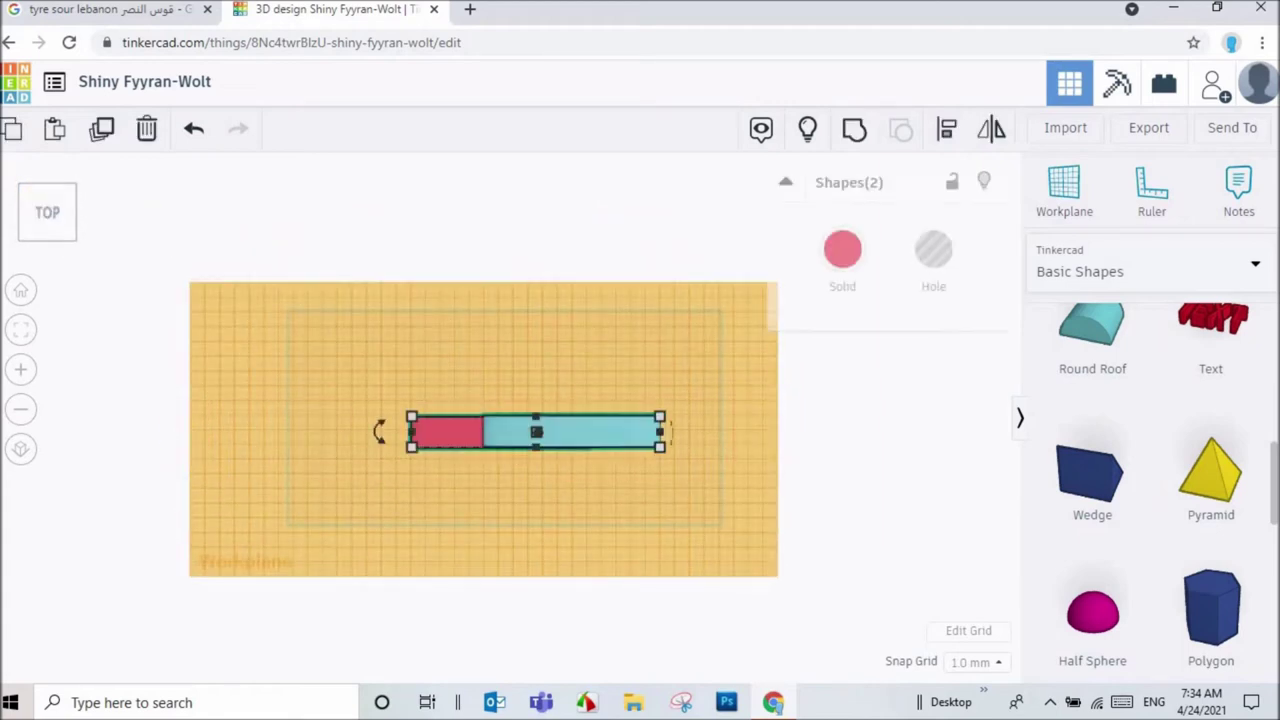
pyautogui.click(945, 130)
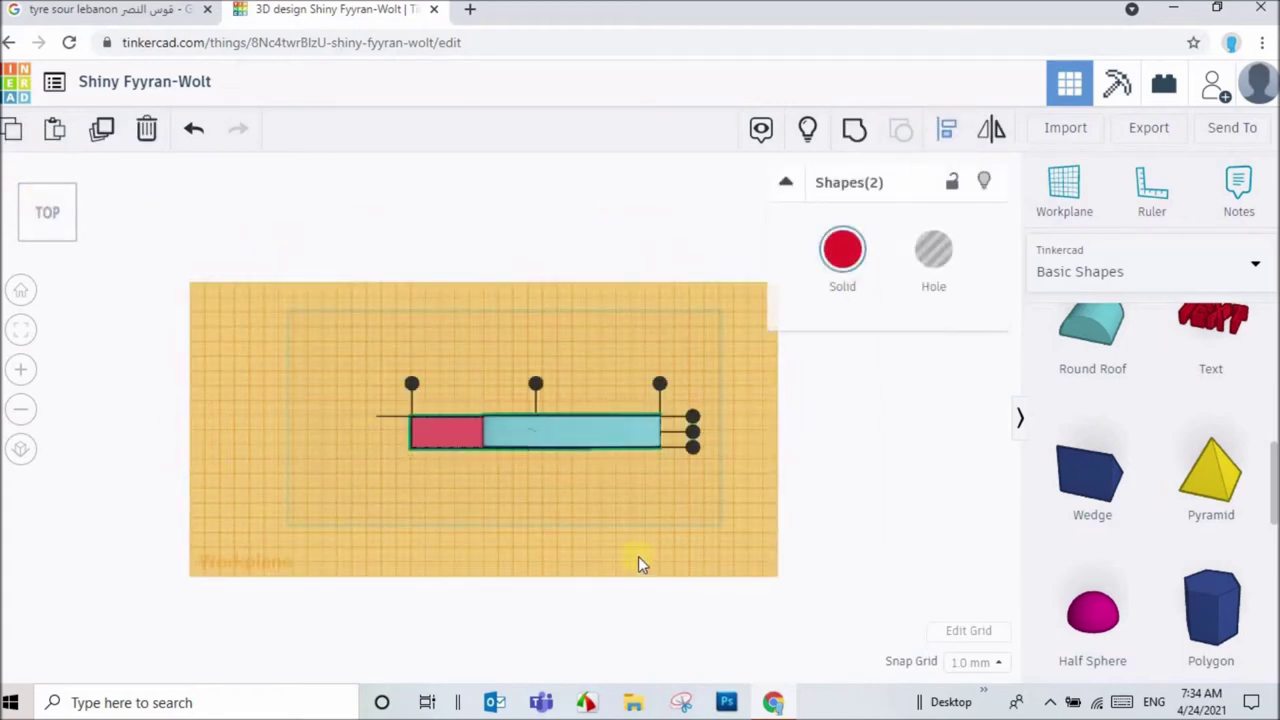
pyautogui.click(410, 386)
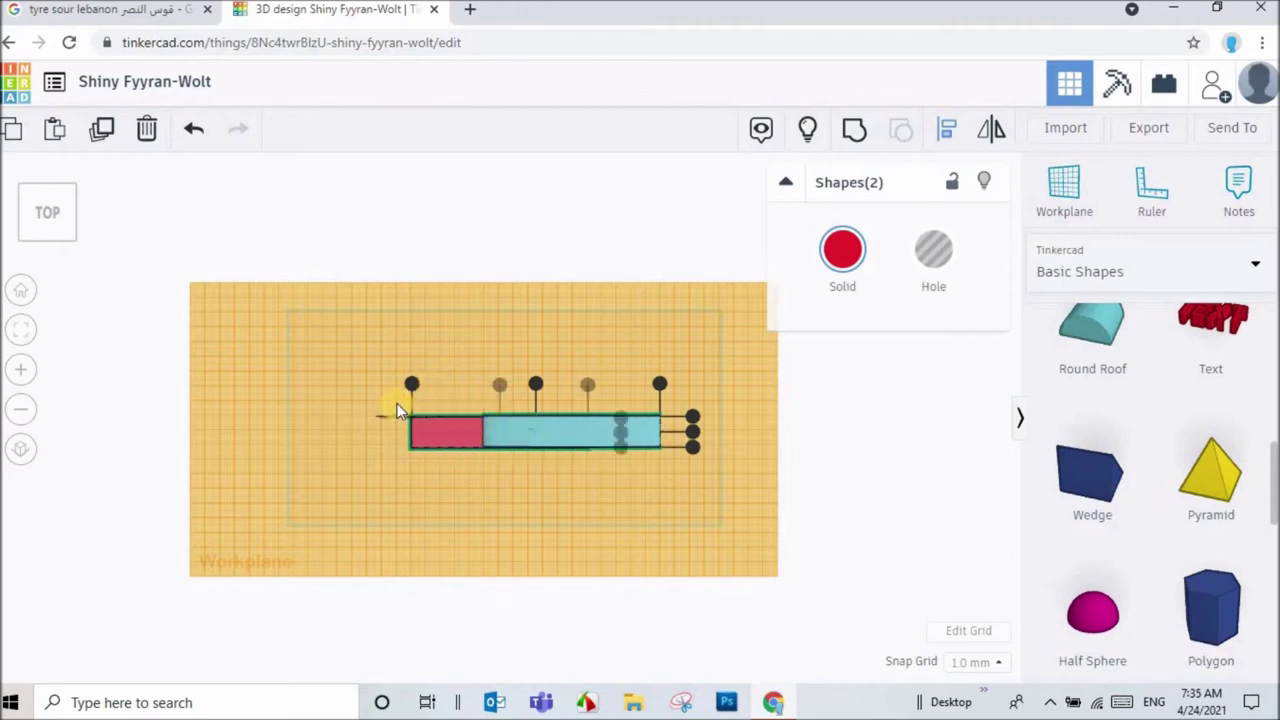
pyautogui.moveTo(412, 382); pyautogui.dragTo(412, 382)
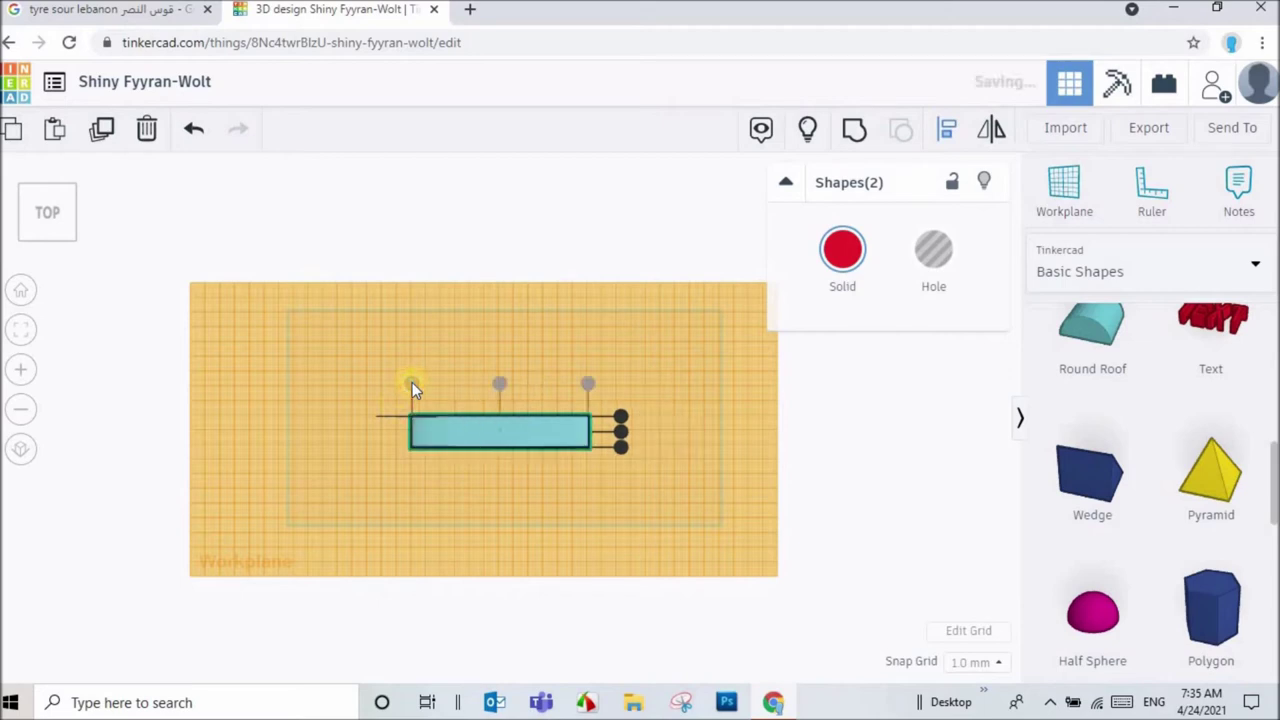
pyautogui.click(620, 412)
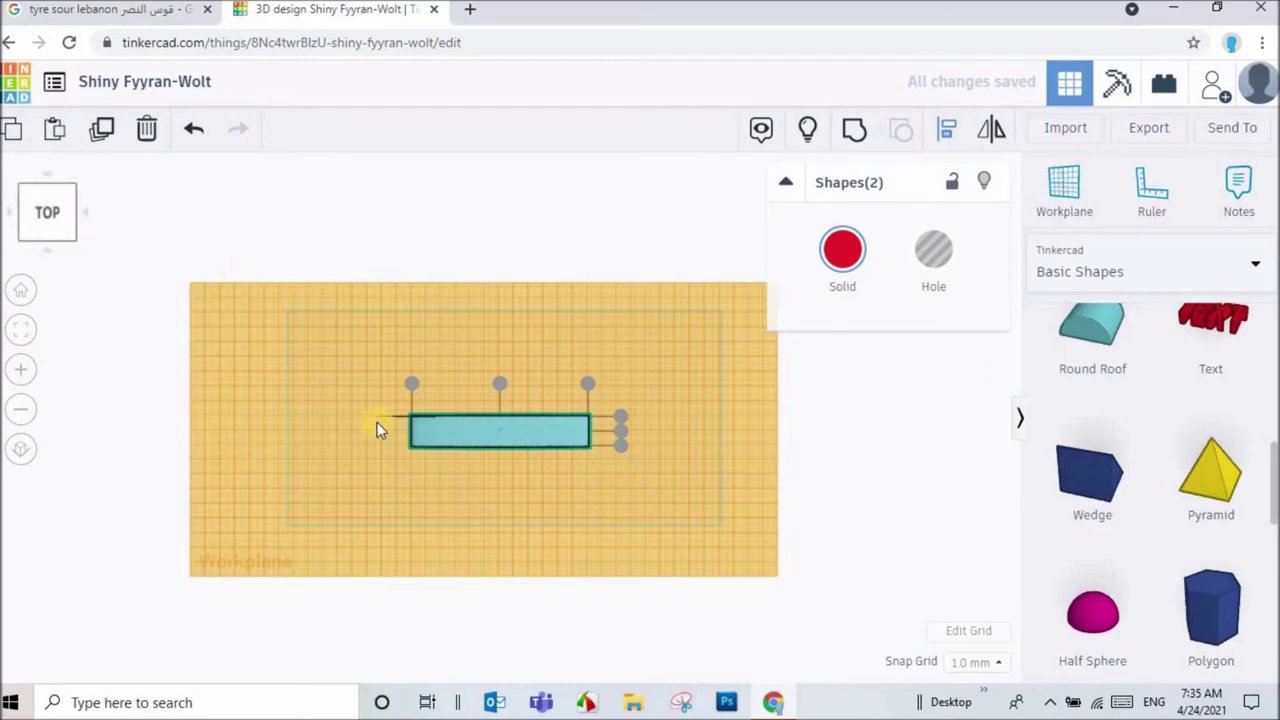
pyautogui.click(72, 245)
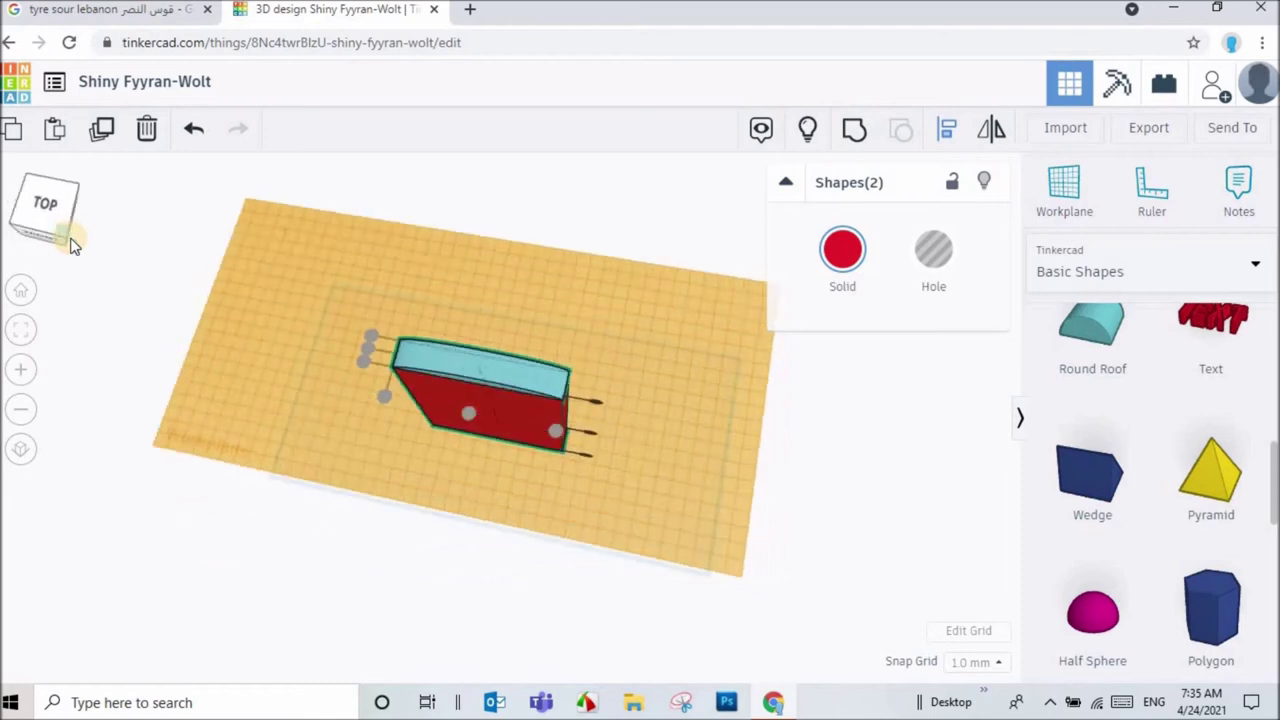
pyautogui.click(48, 205)
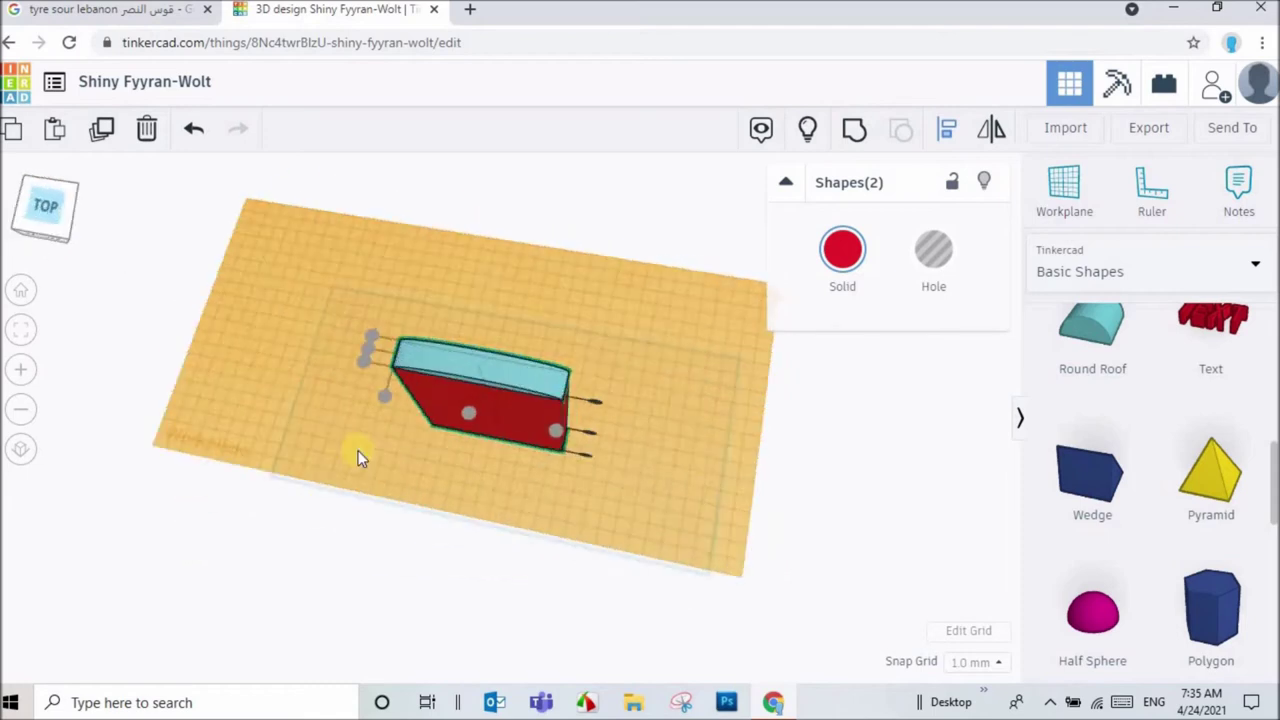
pyautogui.moveTo(346, 412); pyautogui.dragTo(547, 425, button='right')
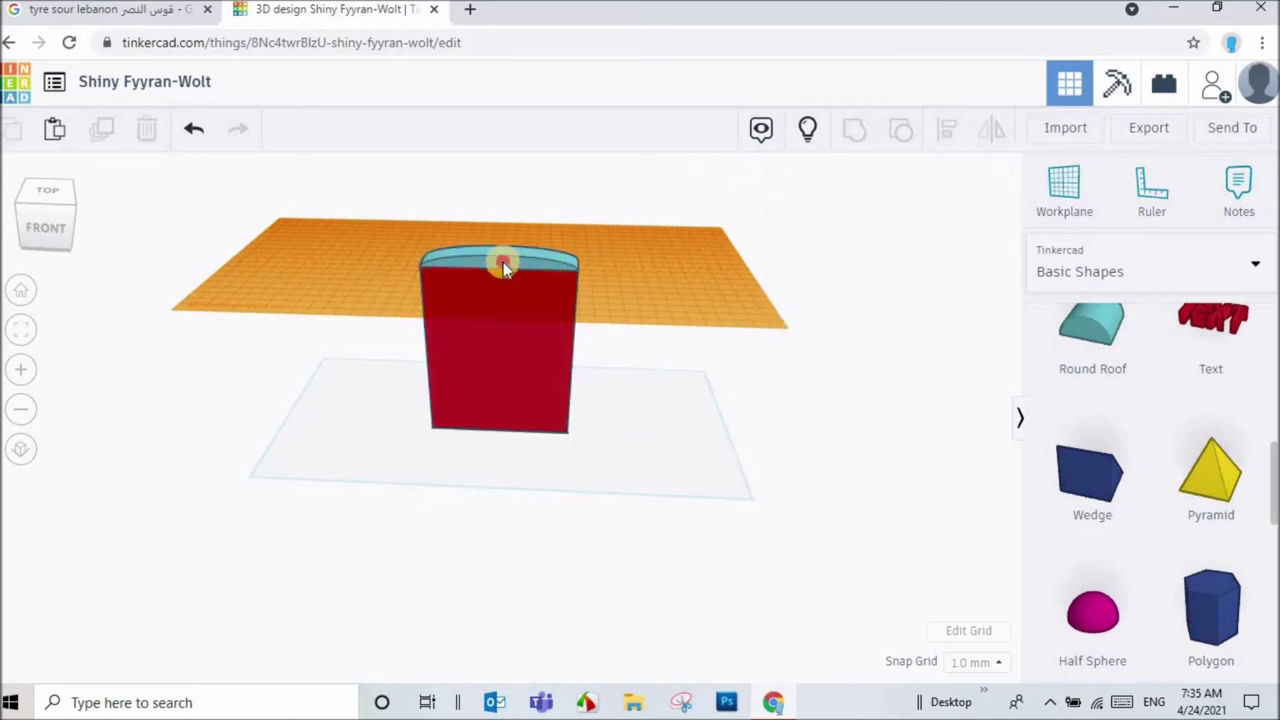
# - Set the cyan roof's height to 30
pyautogui.click(505, 257)
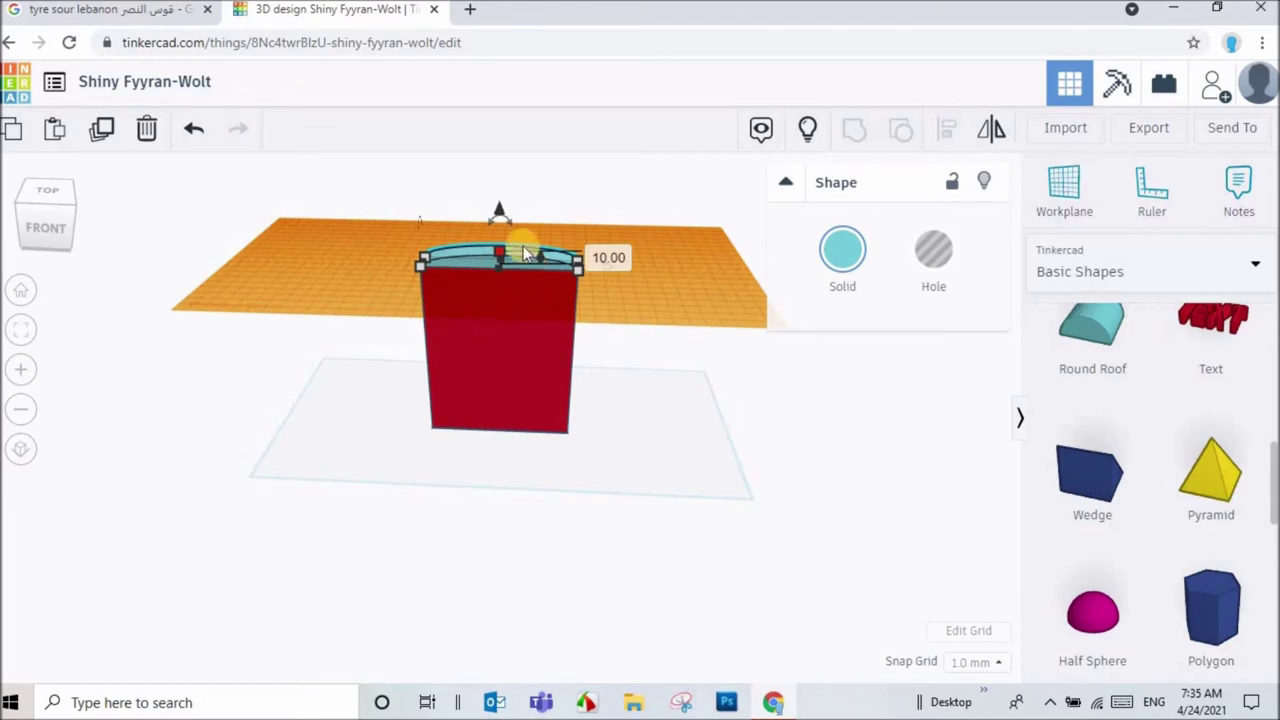
pyautogui.click(604, 254)
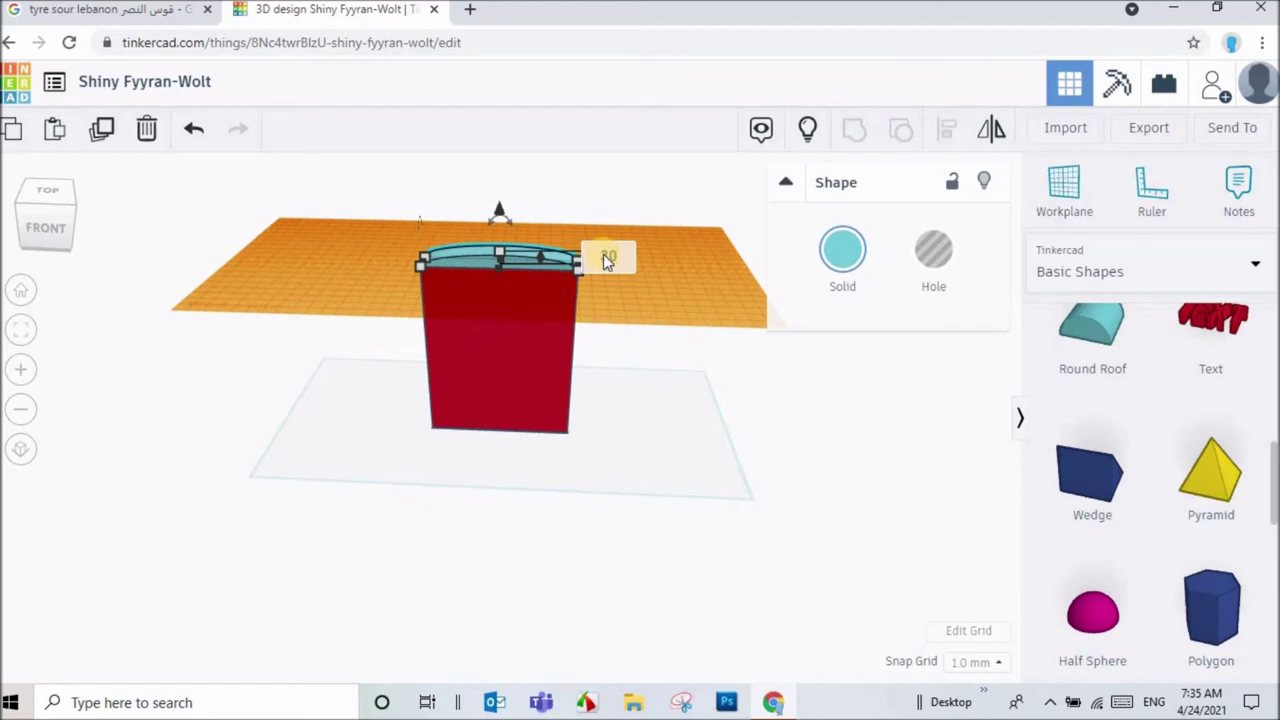
pyautogui.write('30')
pyautogui.press('Return')
pyautogui.click(663, 194)
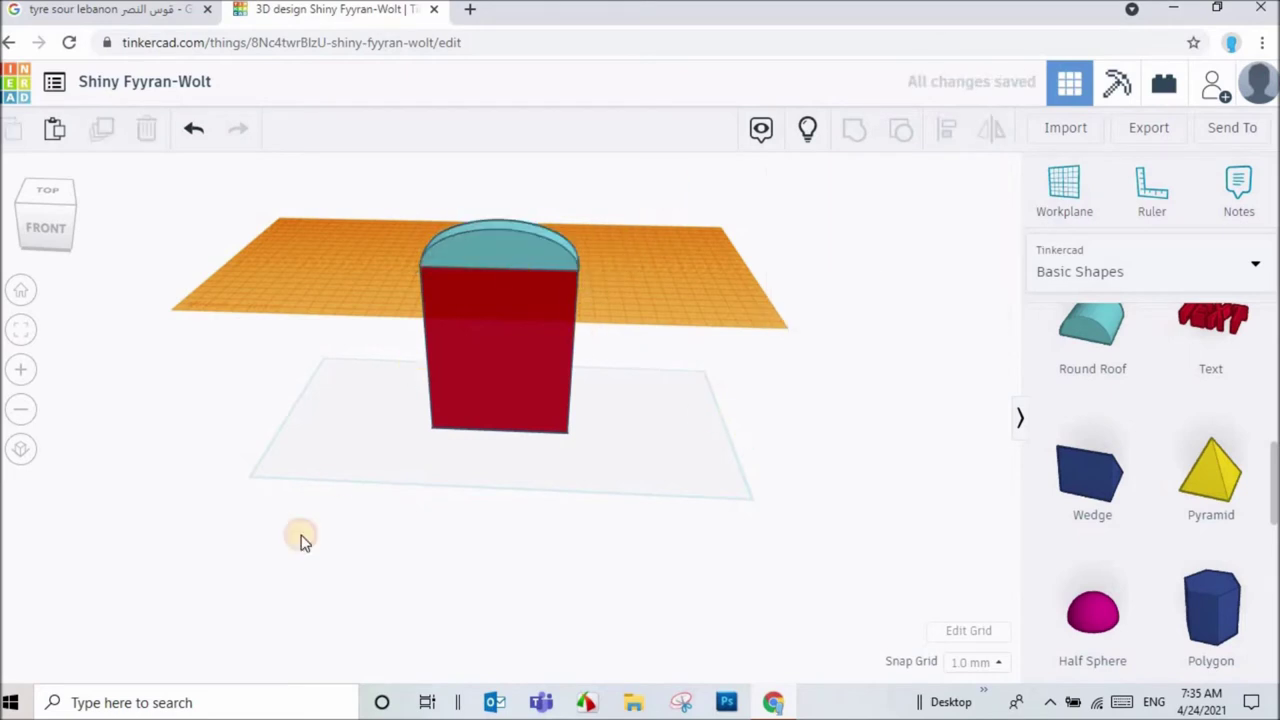
# - Group the roof and red box into one round-topped block
pyautogui.moveTo(305, 541); pyautogui.dragTo(223, 503)
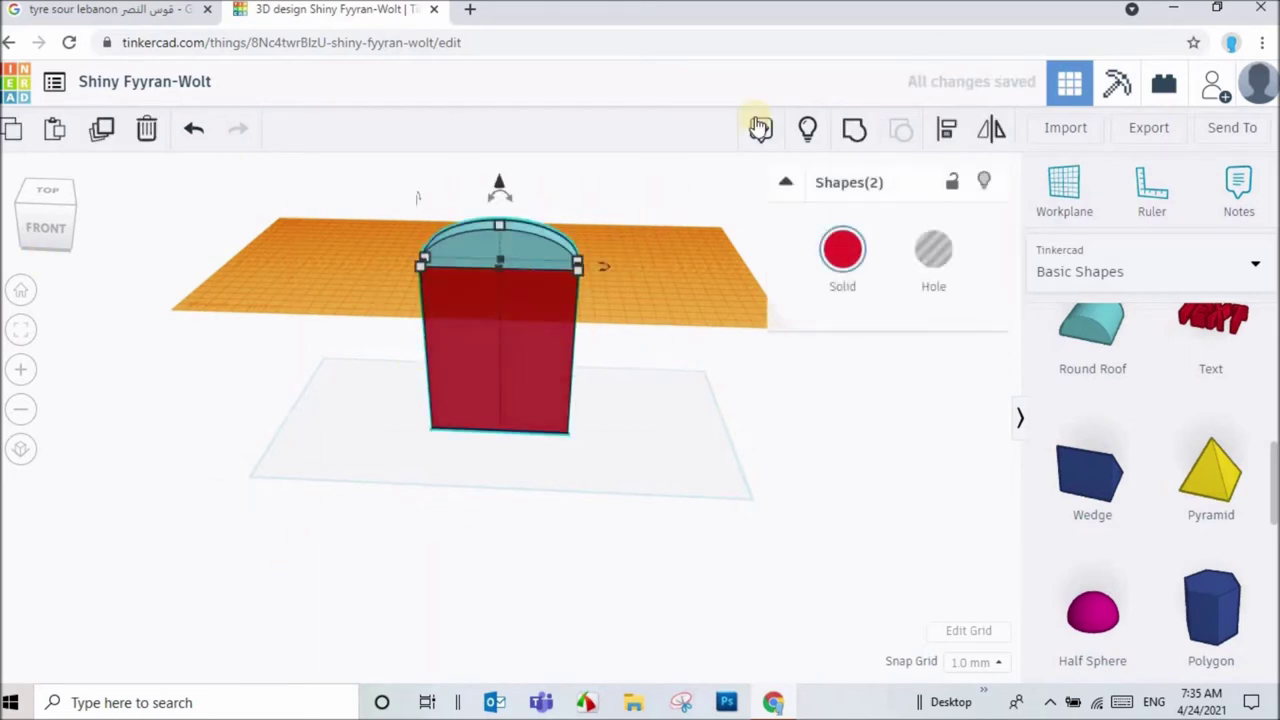
pyautogui.click(854, 131)
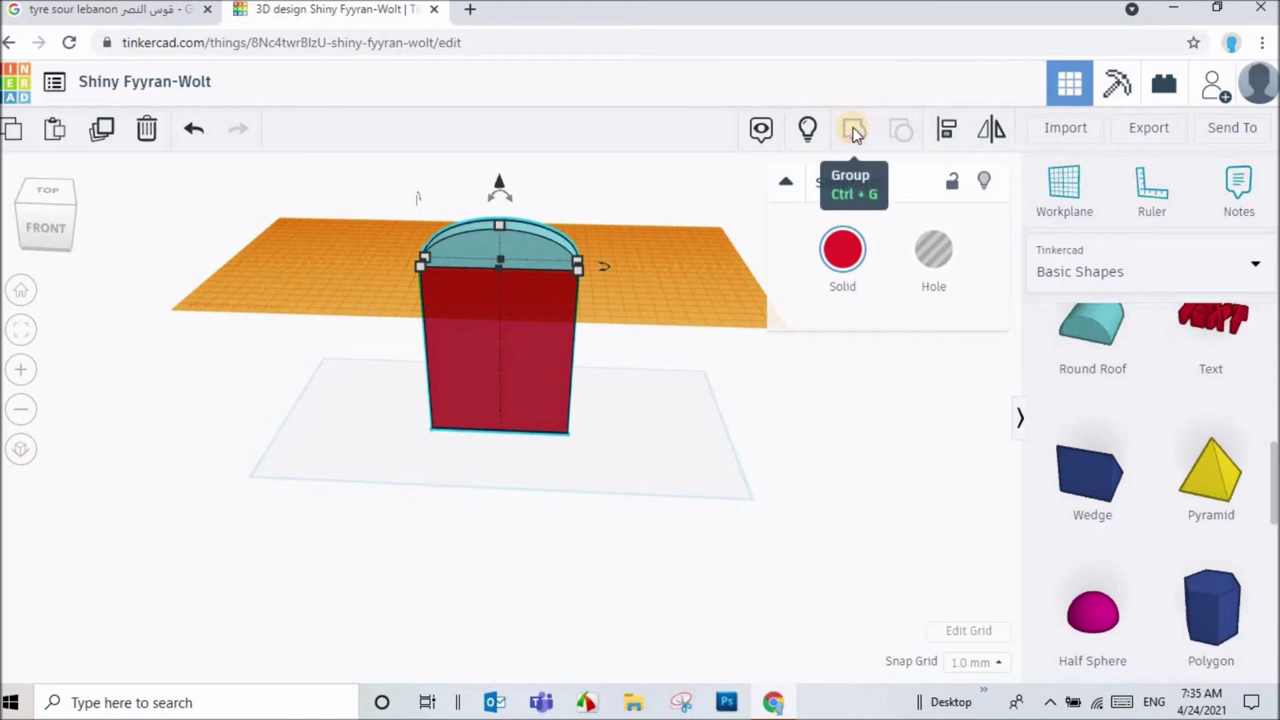
pyautogui.click(661, 343)
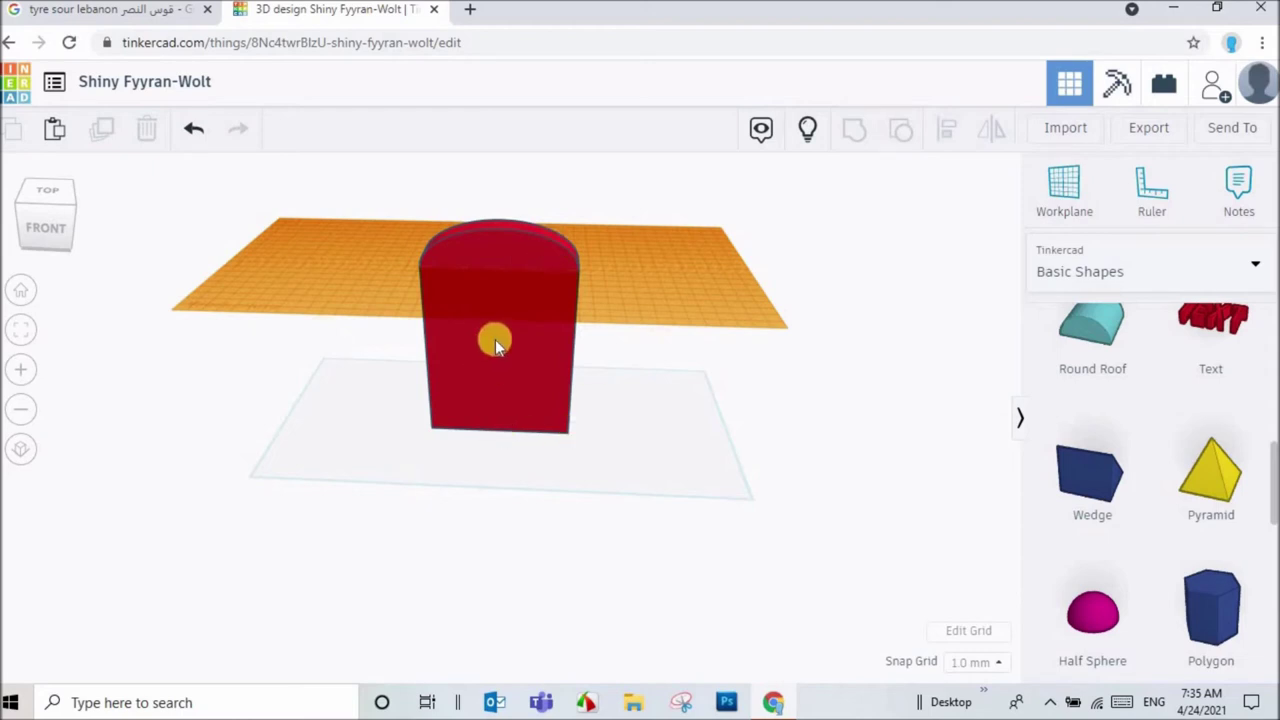
pyautogui.click(458, 324)
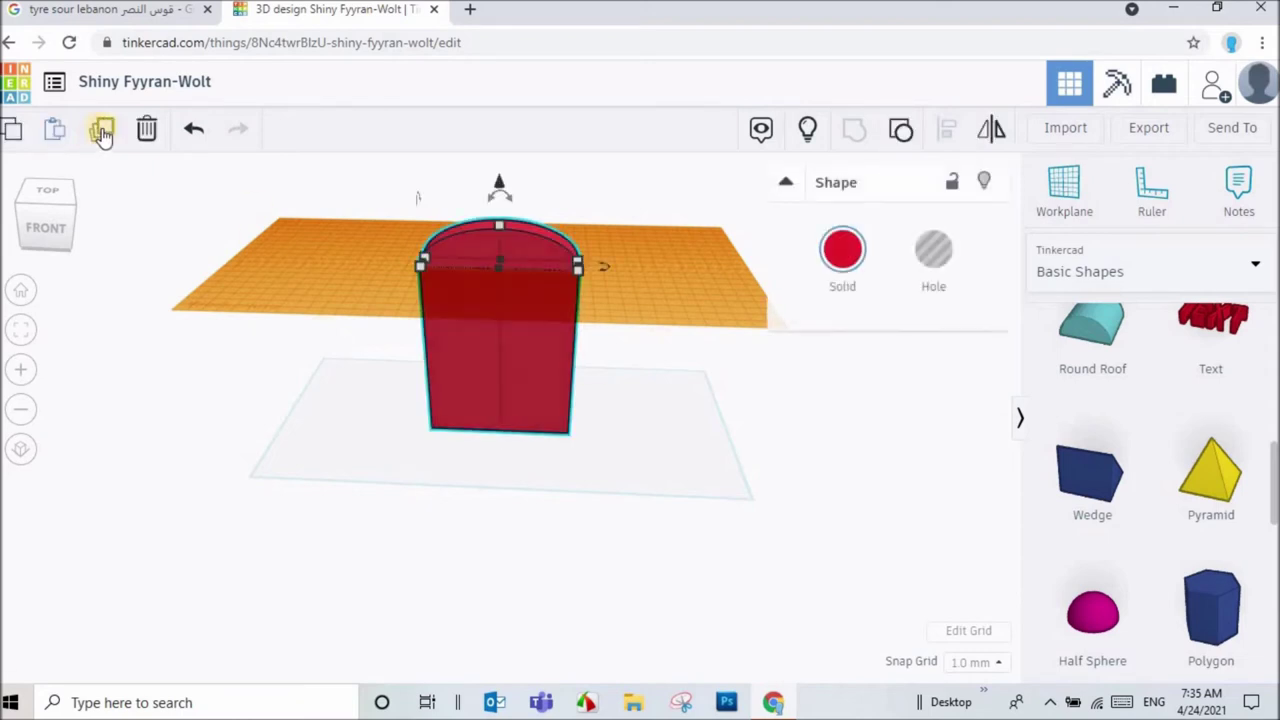
# - Duplicate the round-topped red block and move the copy to the right
pyautogui.click(104, 130)
pyautogui.moveTo(485, 368); pyautogui.dragTo(697, 377)
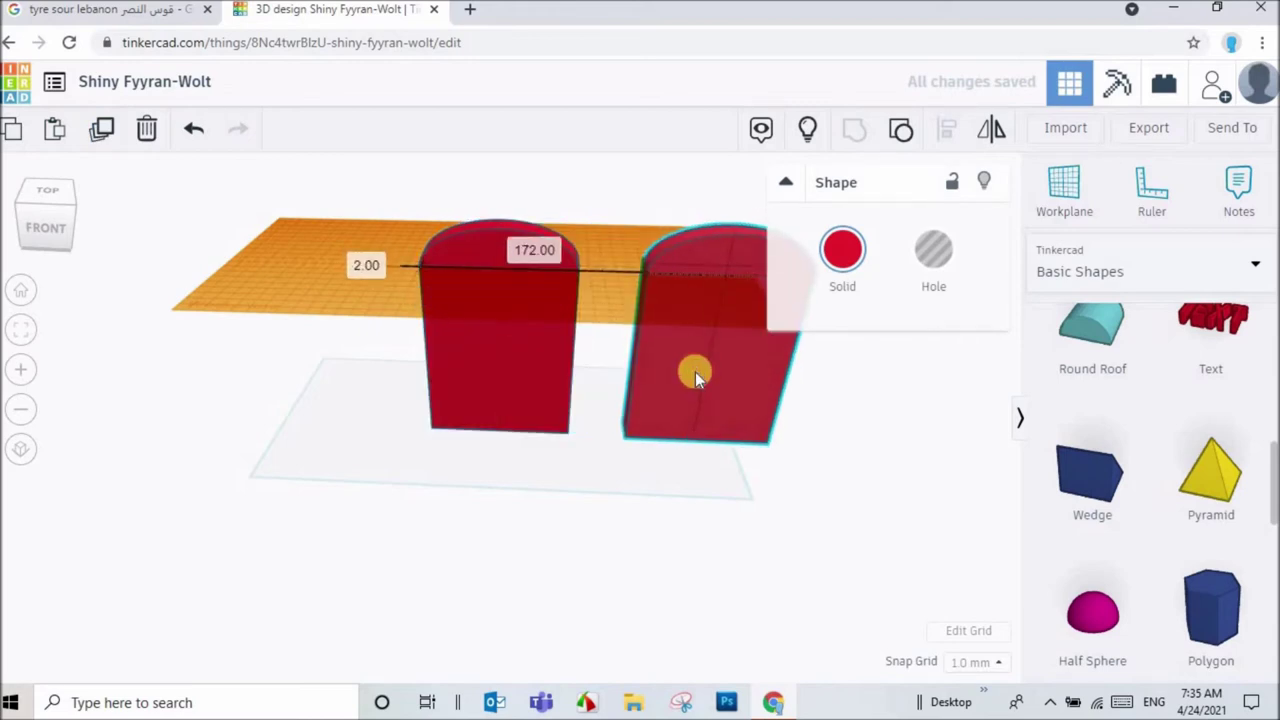
pyautogui.click(365, 266)
pyautogui.click(673, 355)
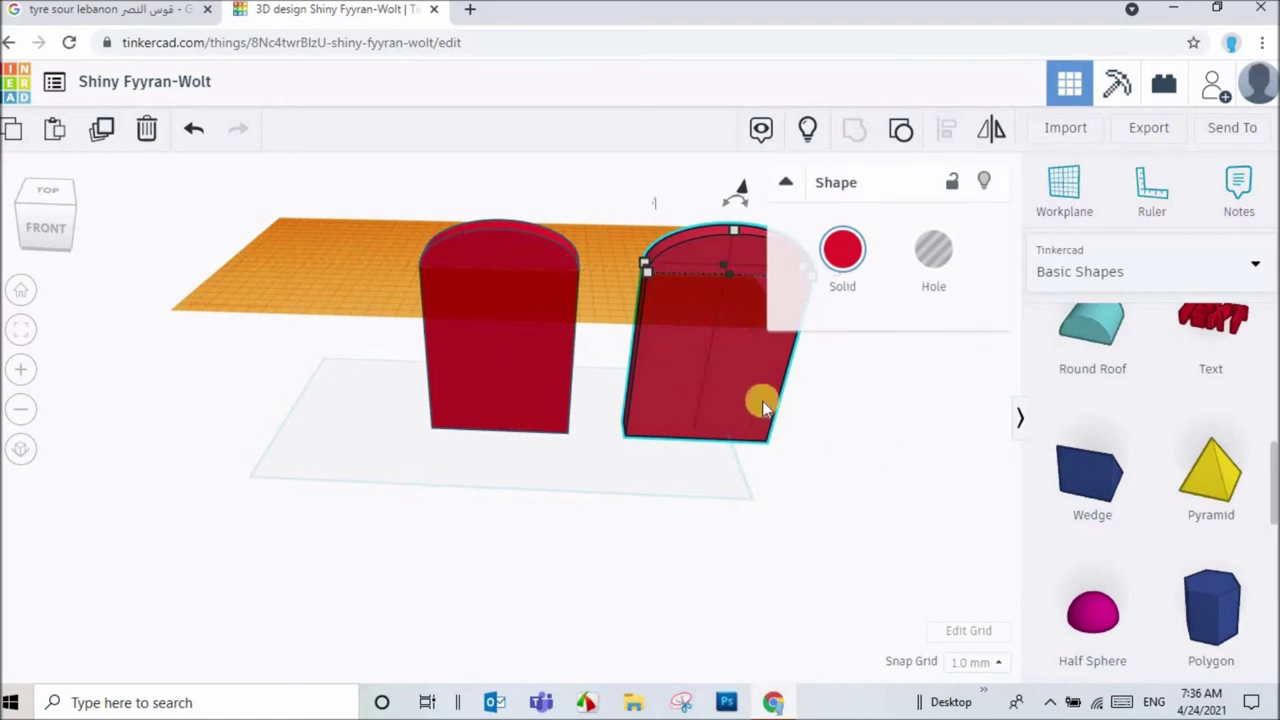
pyautogui.click(846, 404)
pyautogui.click(709, 398)
pyautogui.click(557, 297)
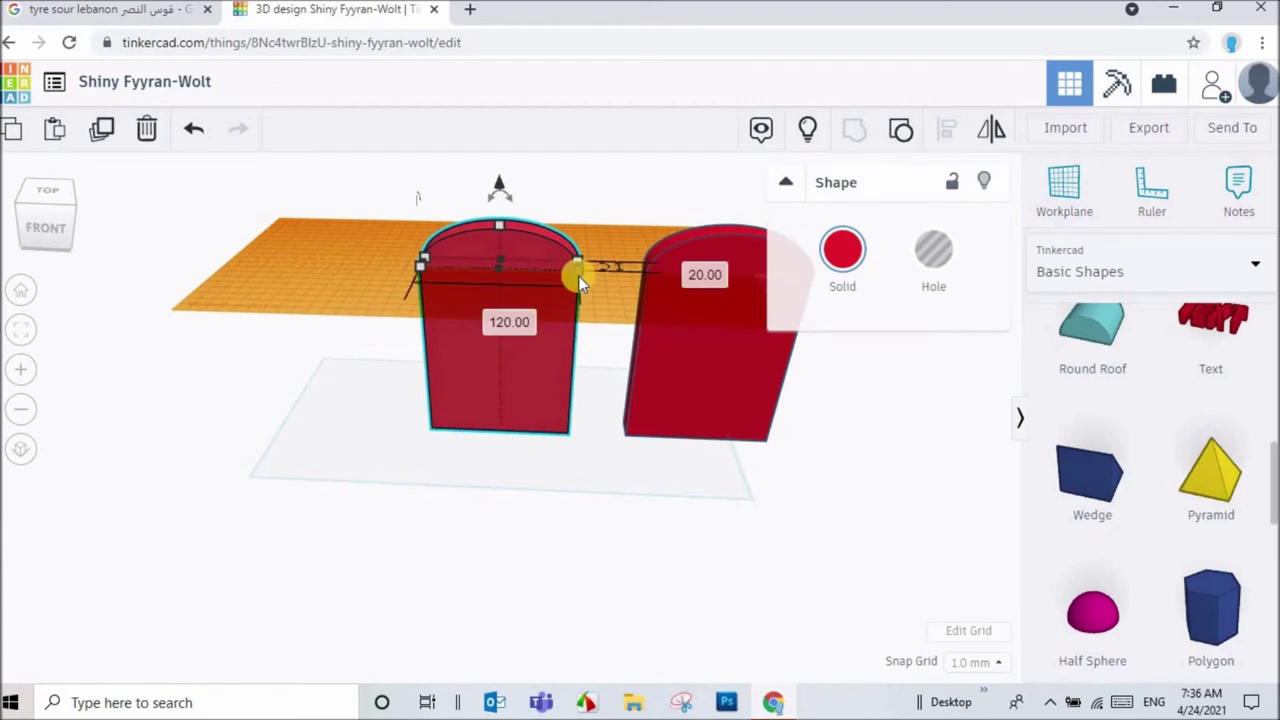
pyautogui.click(688, 383)
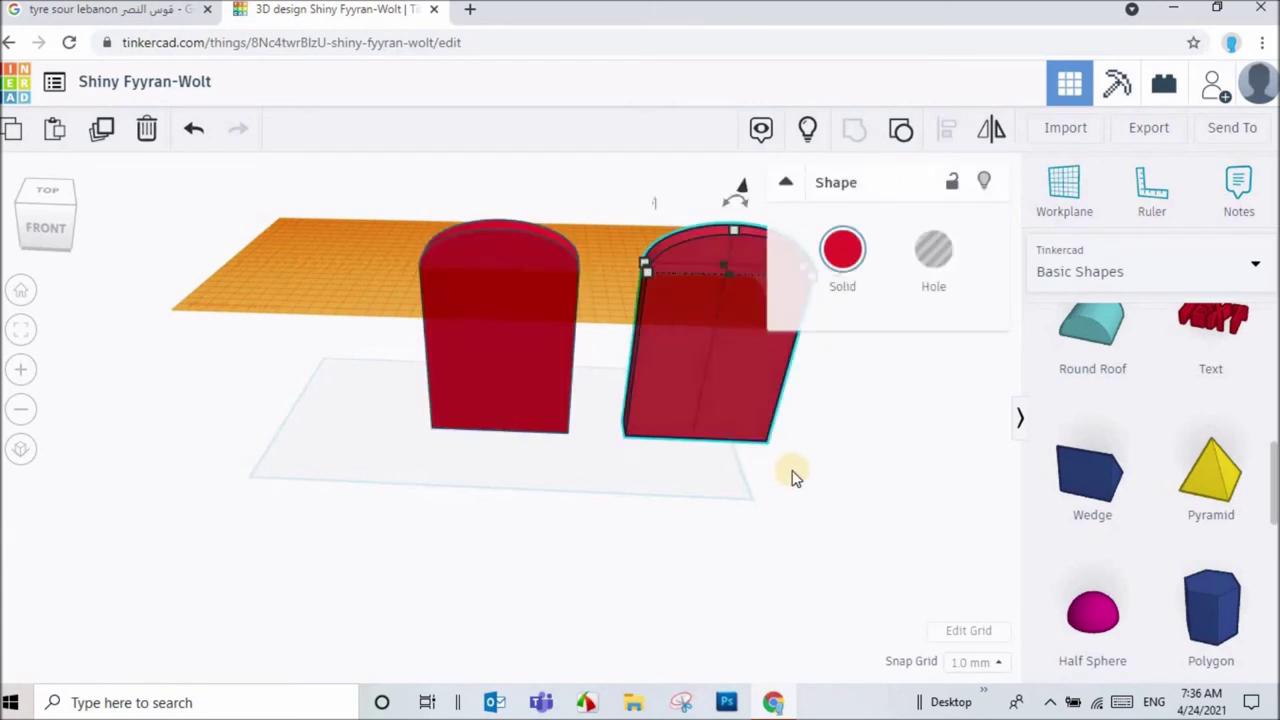
# - Resize the right copy to width 100 and height 160
pyautogui.click(773, 323)
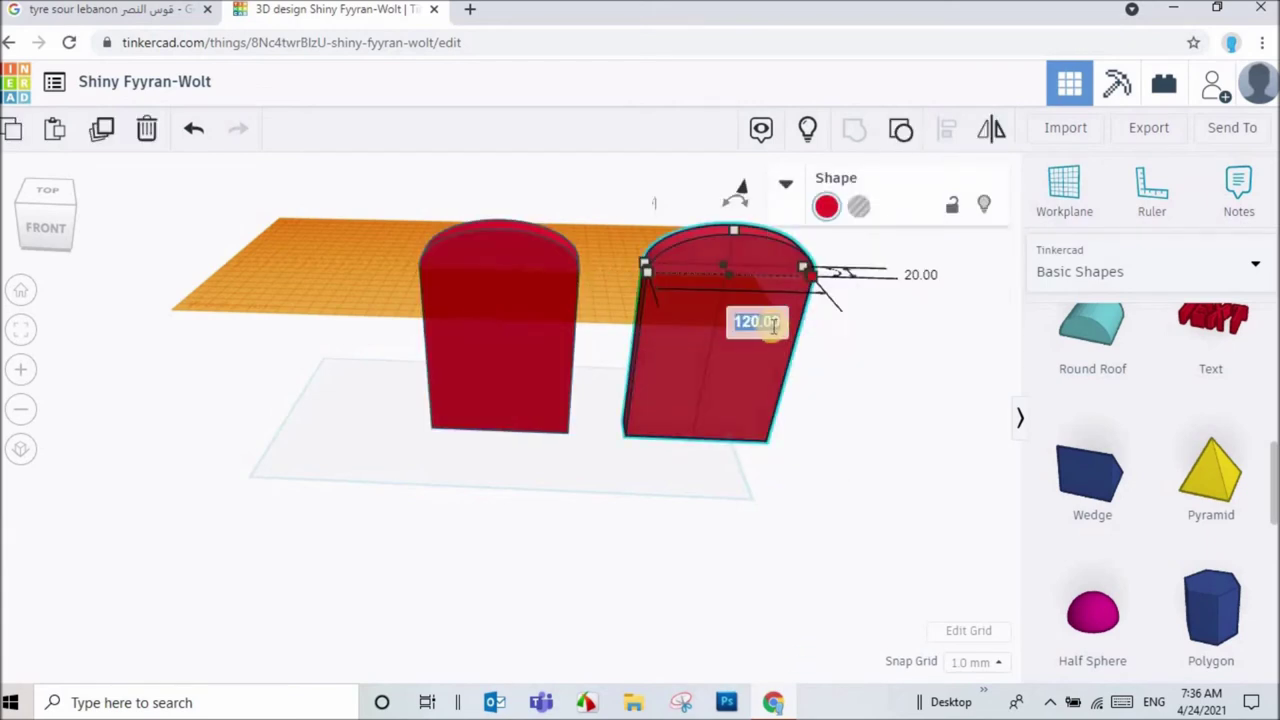
pyautogui.write('100')
pyautogui.press('Return')
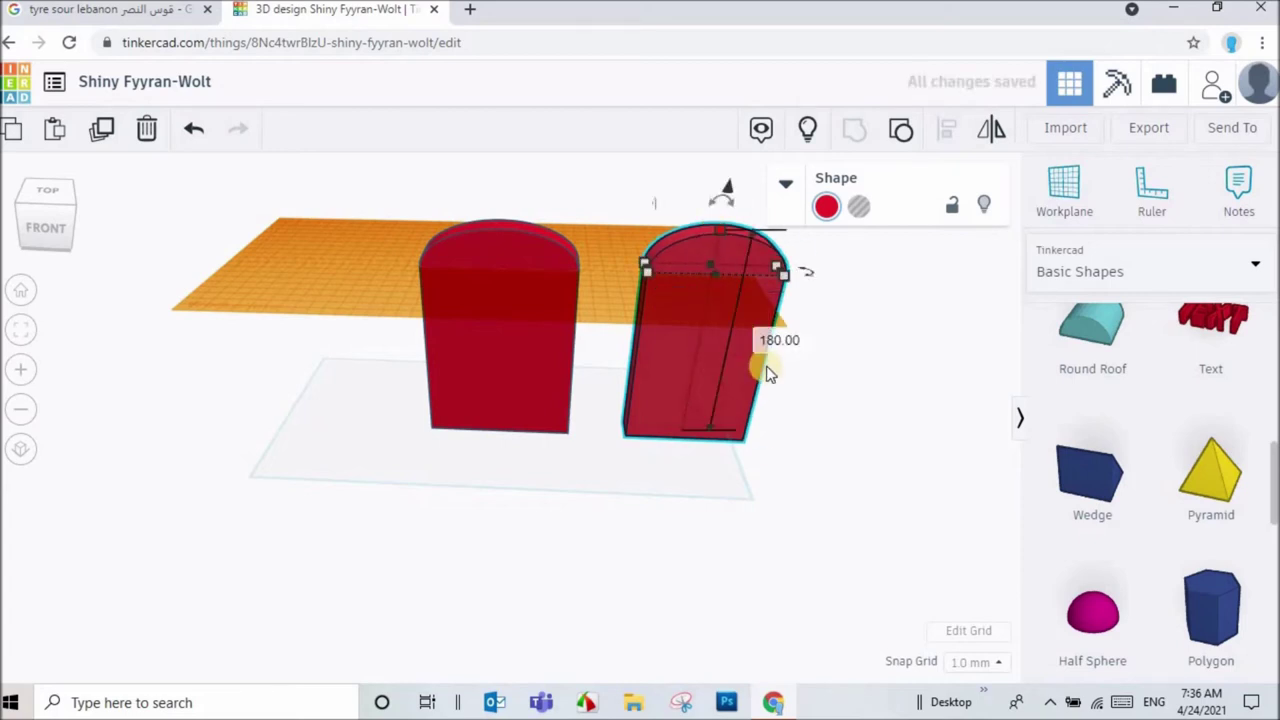
pyautogui.click(783, 341)
pyautogui.write('160')
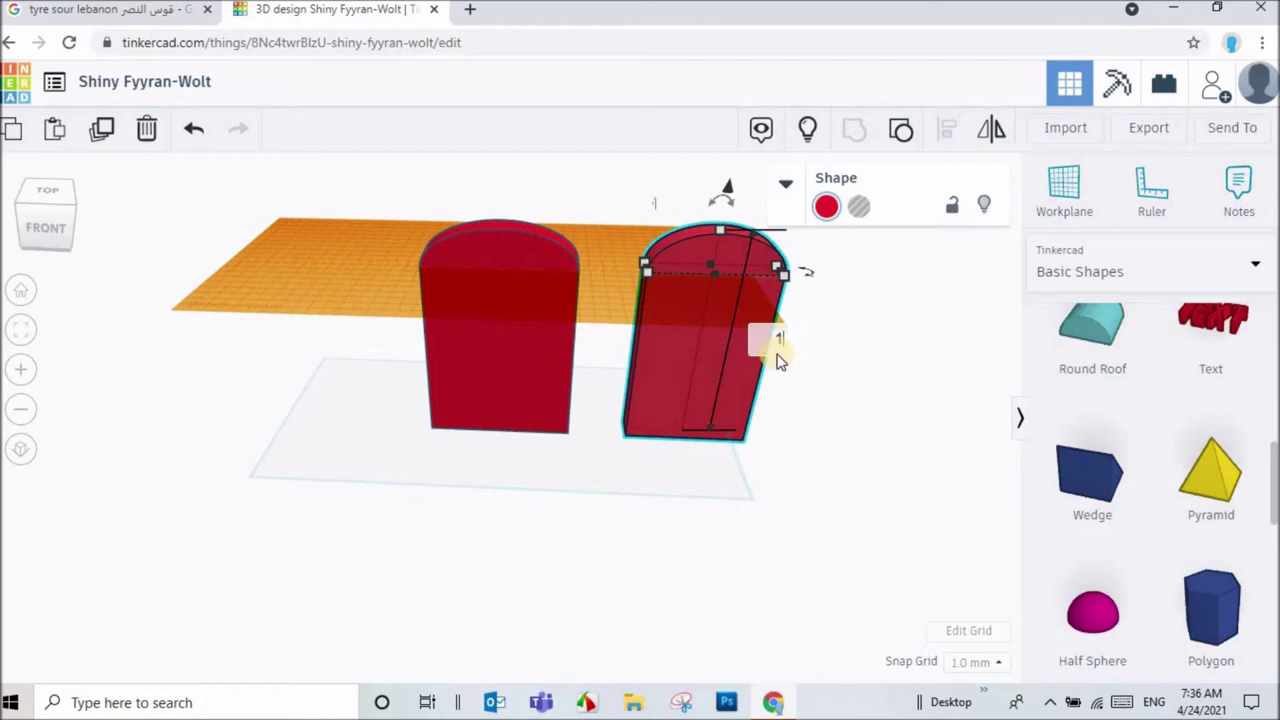
pyautogui.click(885, 410)
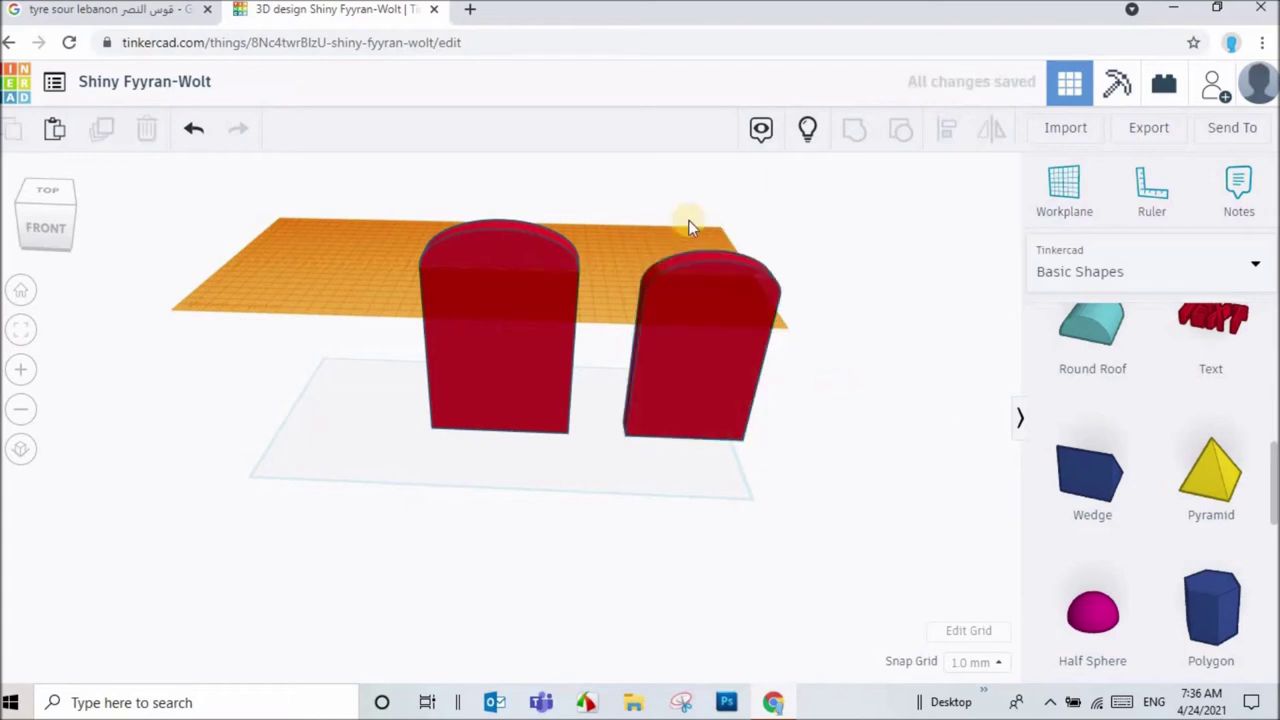
pyautogui.click(706, 369)
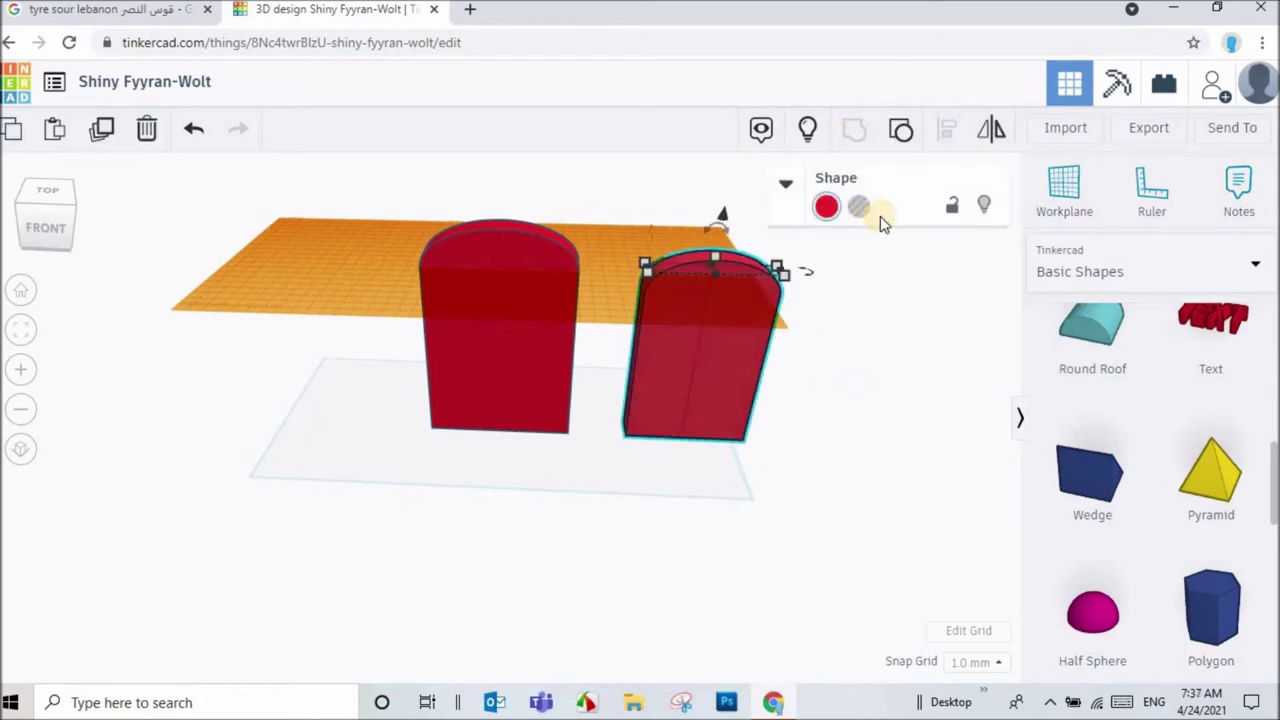
# - Turn the smaller arch copy into a hole, checking it from Right and Front views
pyautogui.click(855, 207)
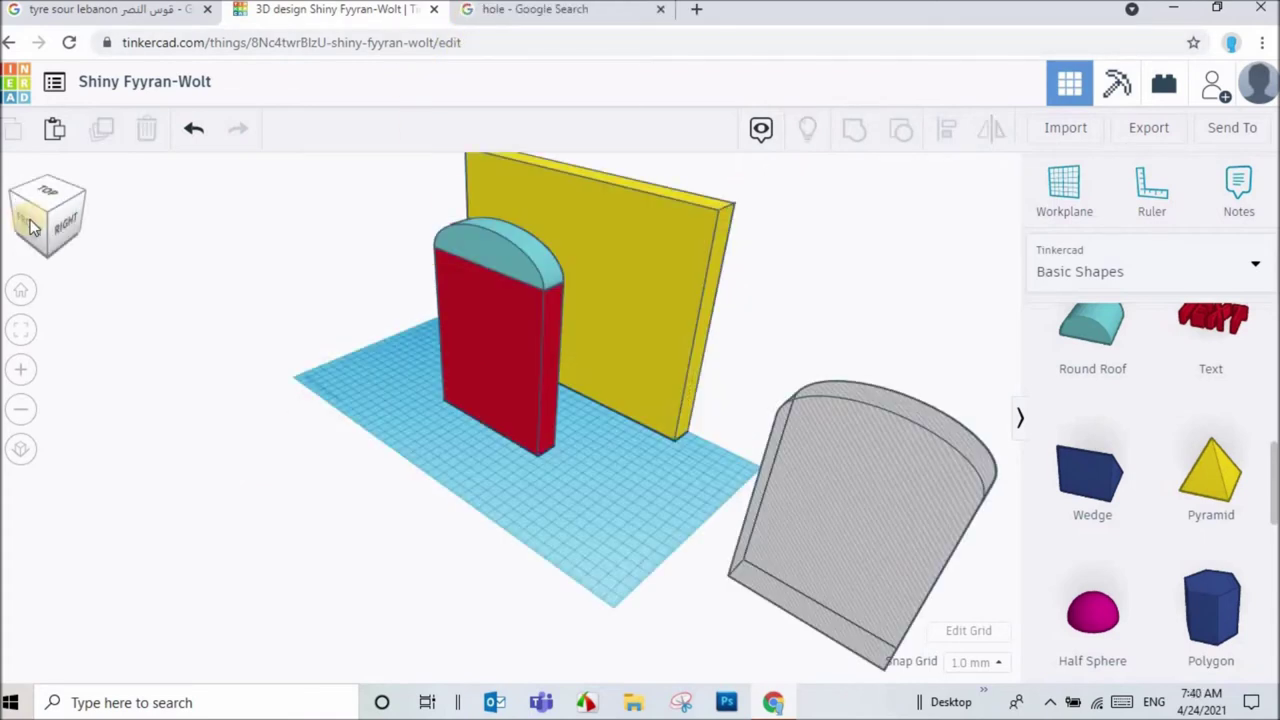
pyautogui.click(68, 230)
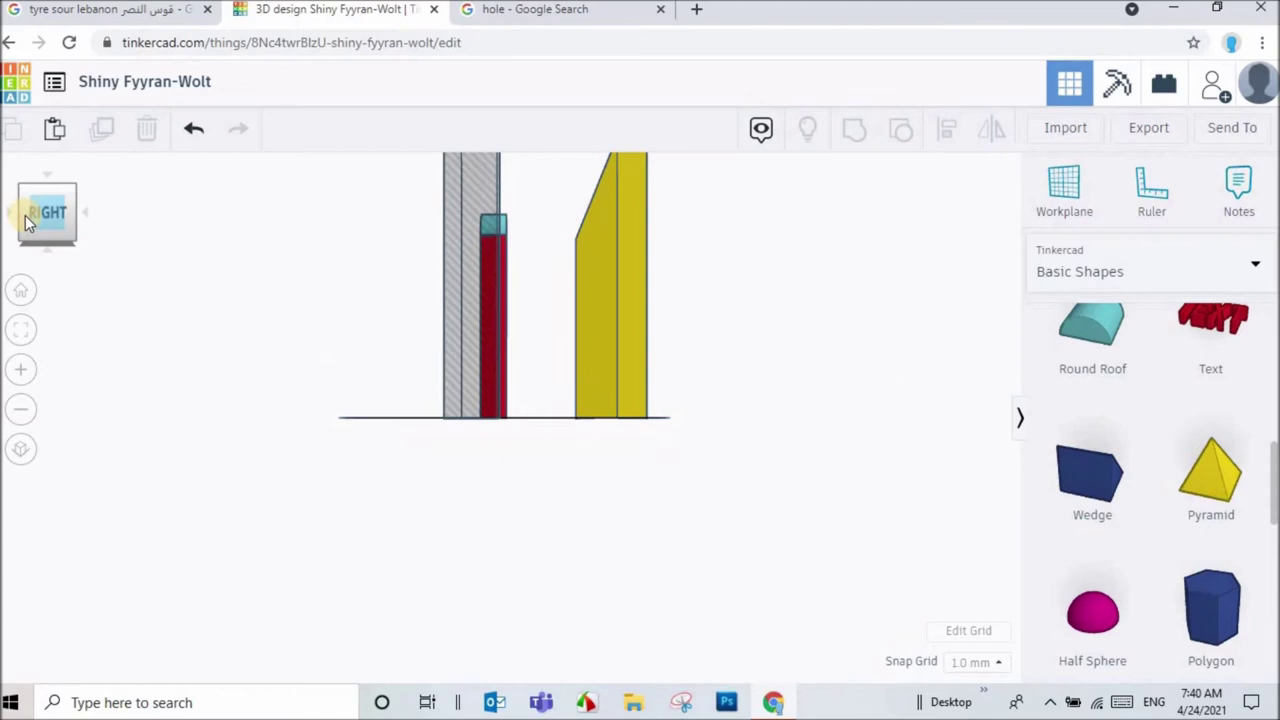
pyautogui.click(25, 215)
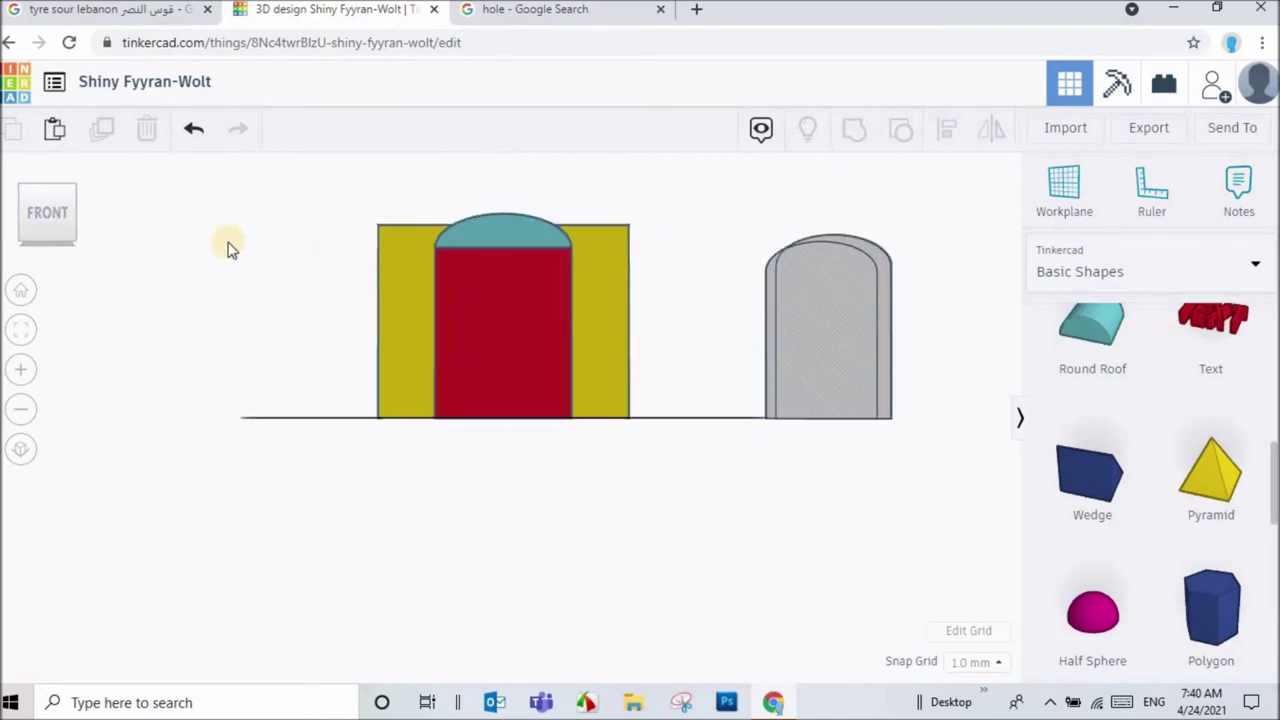
pyautogui.click(72, 192)
# - Select all shapes and centre the red arch within the yellow wall
pyautogui.hotkey('ctrl', 'a')
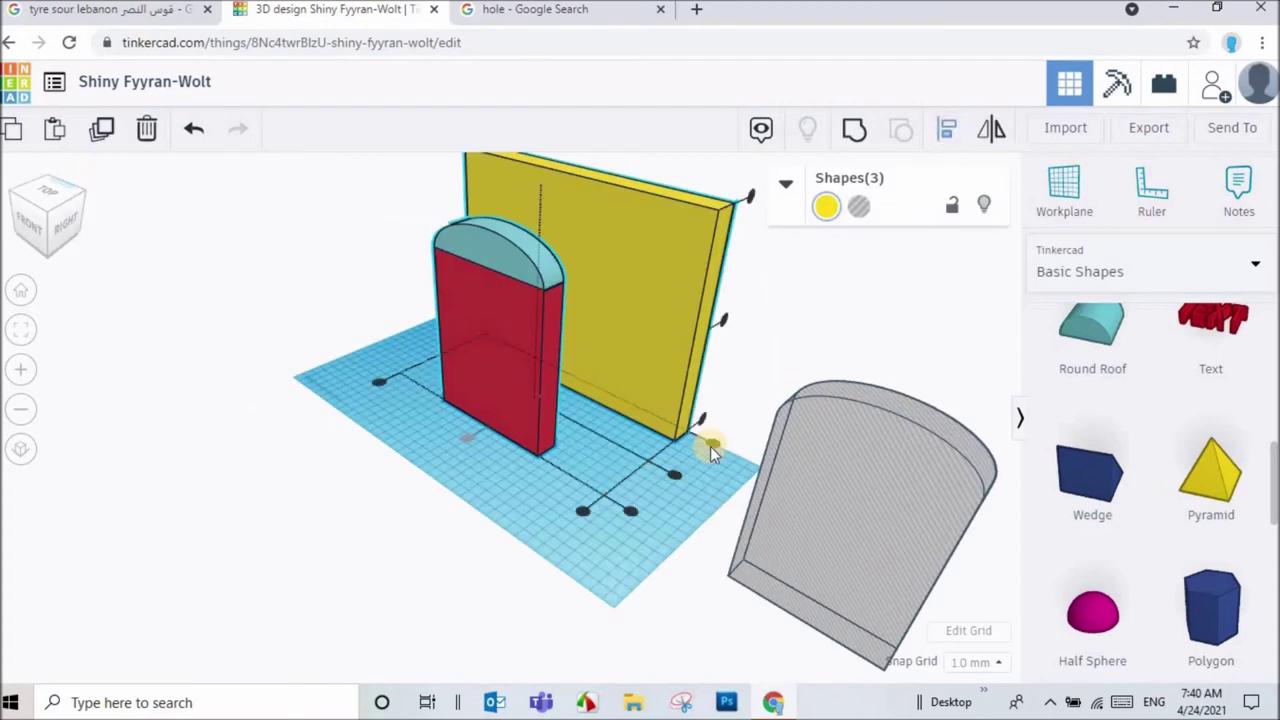
pyautogui.click(716, 443)
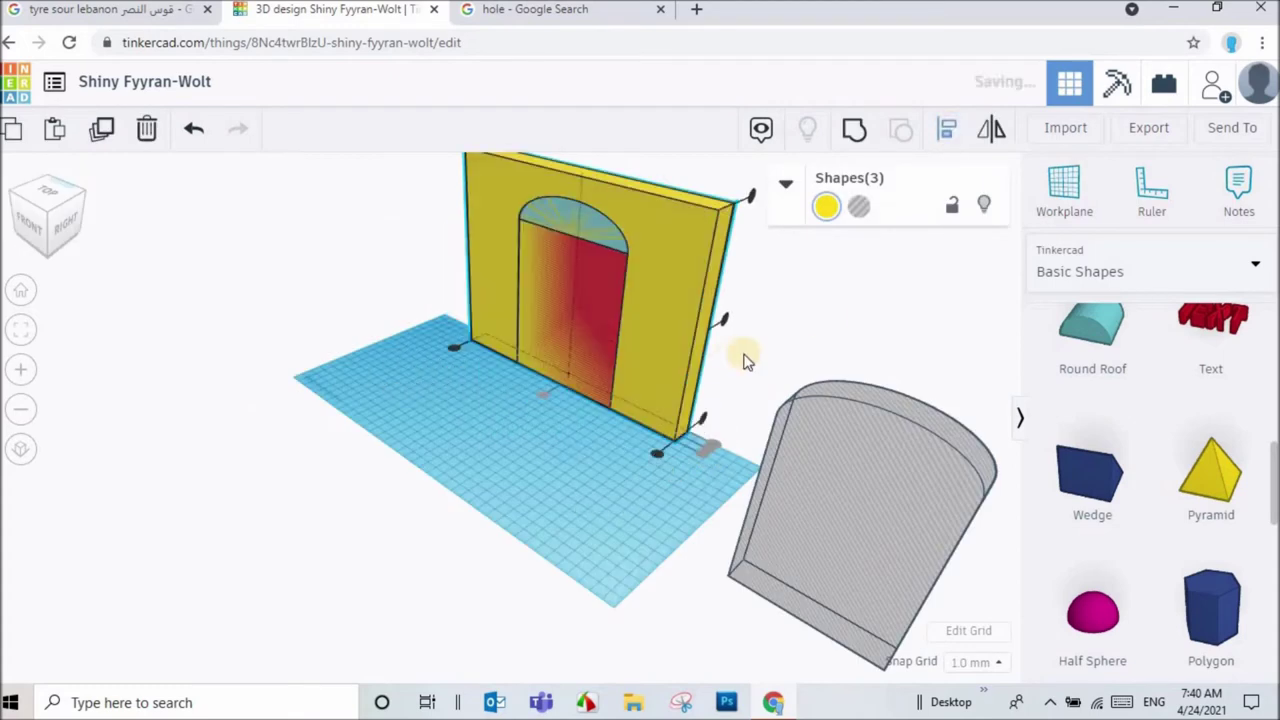
pyautogui.click(866, 290)
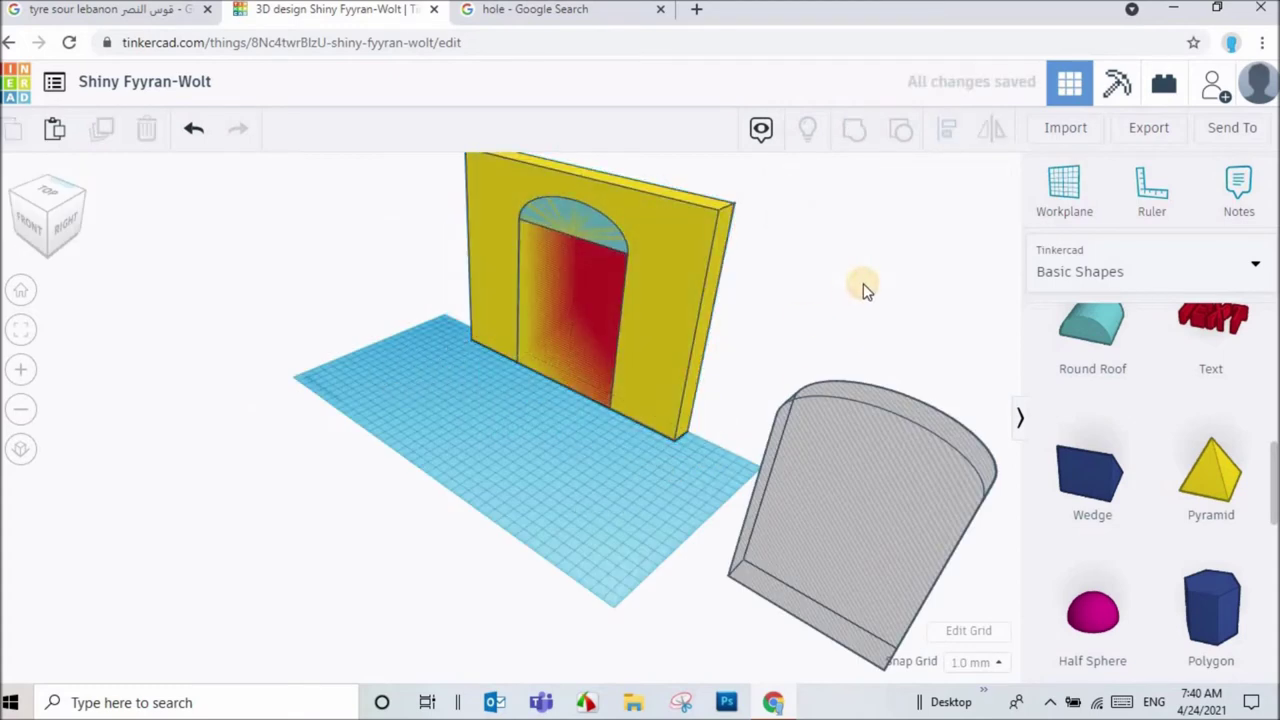
pyautogui.click(586, 328)
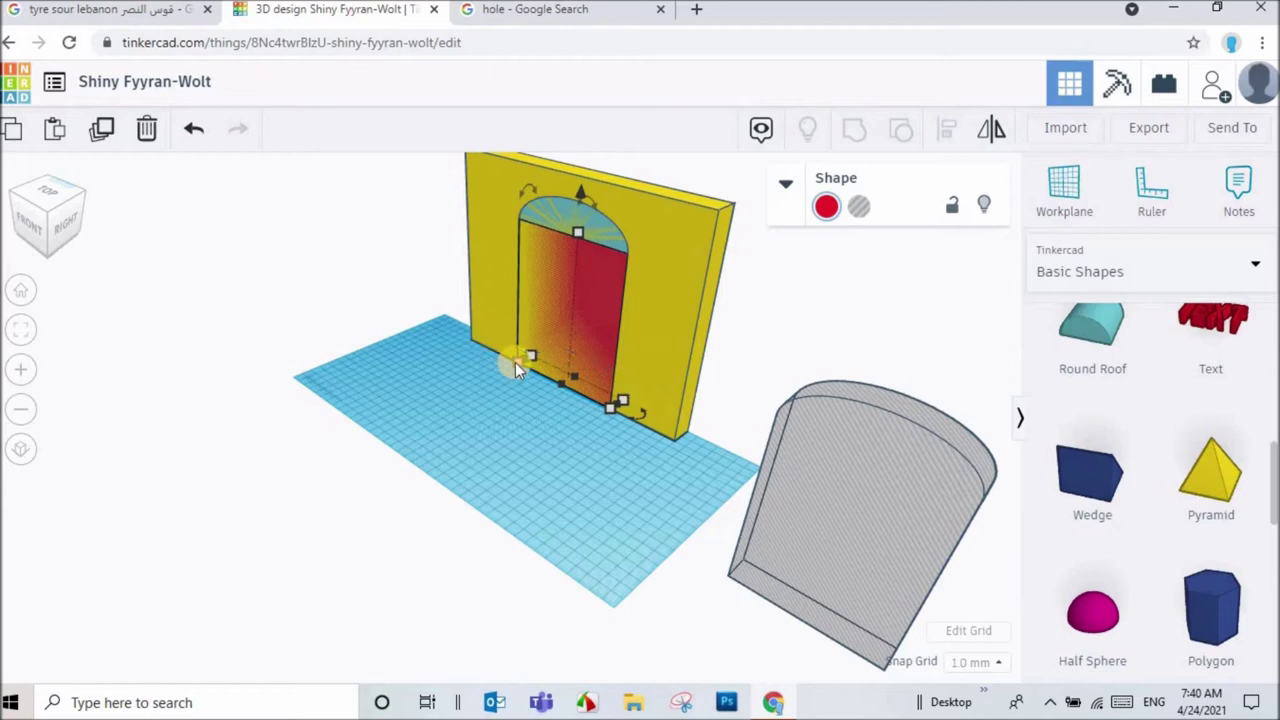
# - Undo the centring, then set both the red box and its round roof to 40 deep
pyautogui.hotkey('ctrl', 'z')
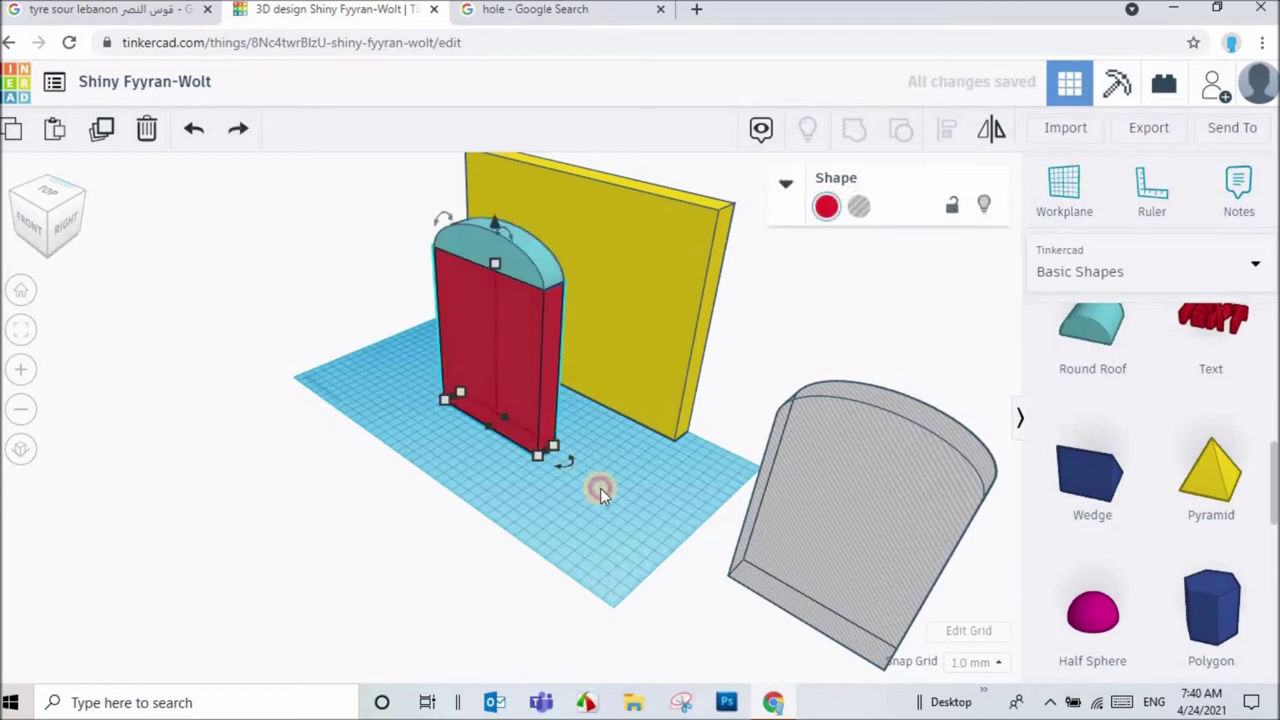
pyautogui.click(600, 488)
pyautogui.click(544, 422)
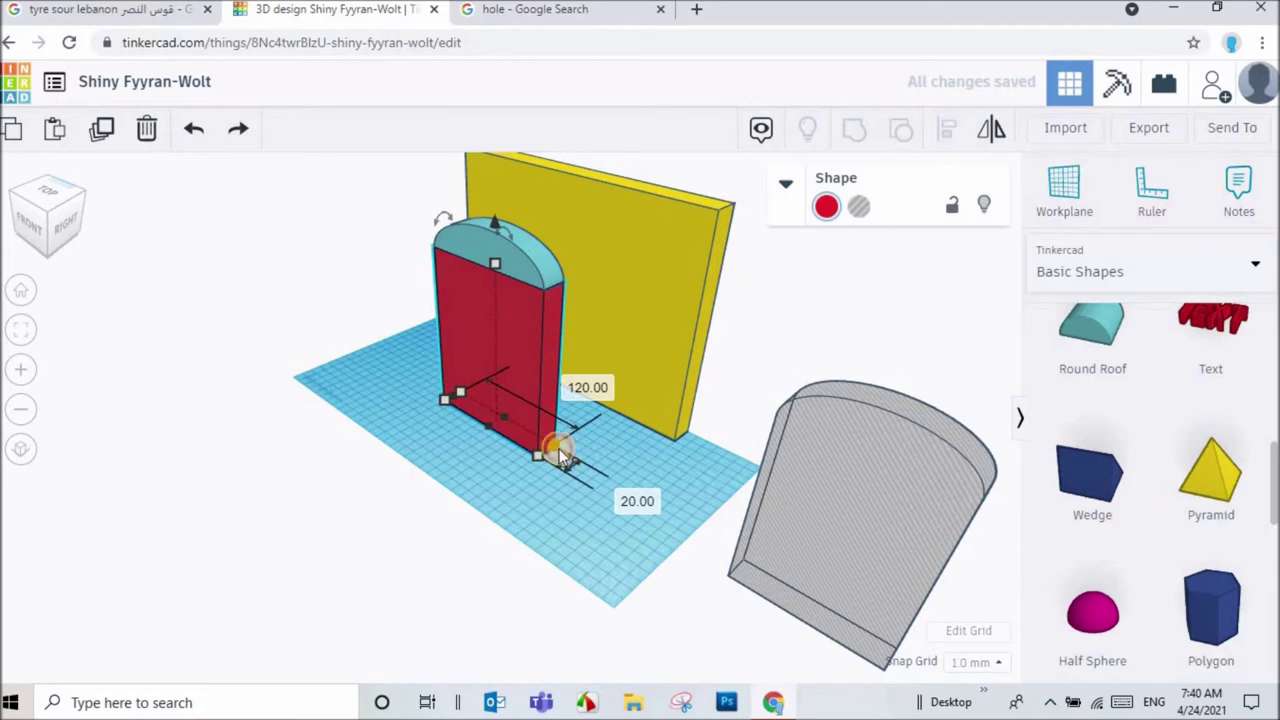
pyautogui.click(637, 497)
pyautogui.write('40')
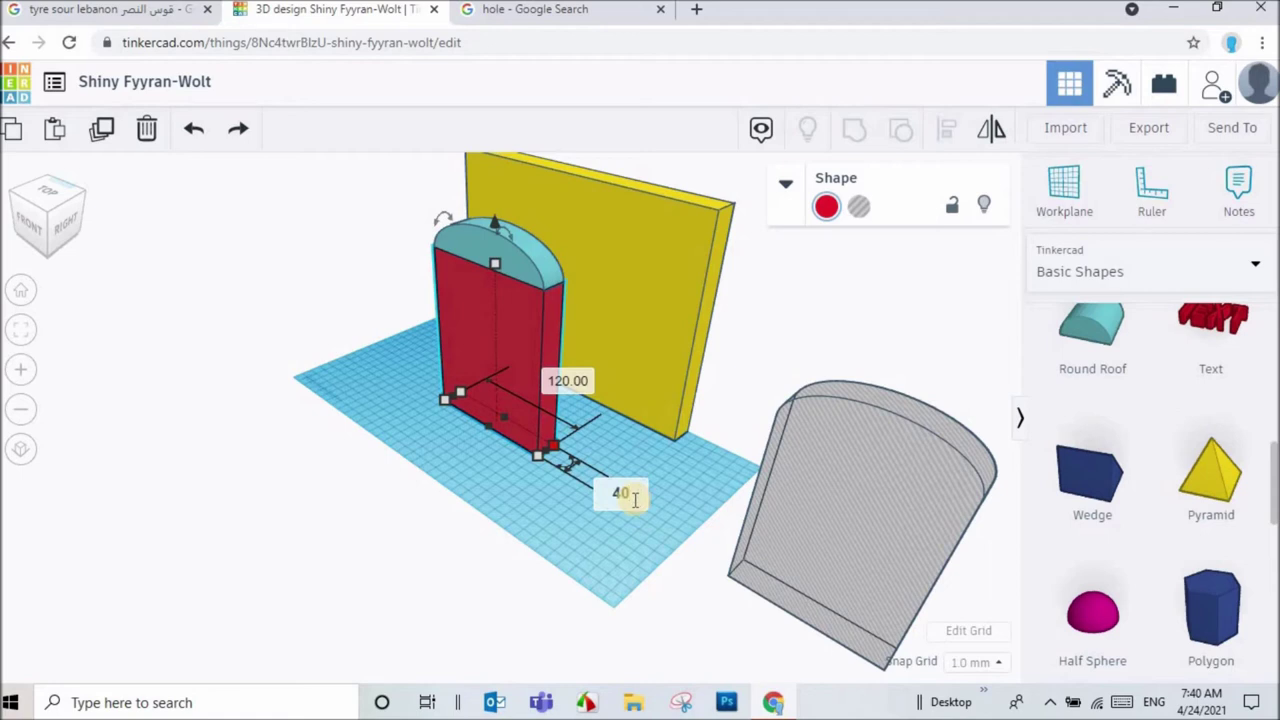
pyautogui.press('Return')
pyautogui.click(557, 450)
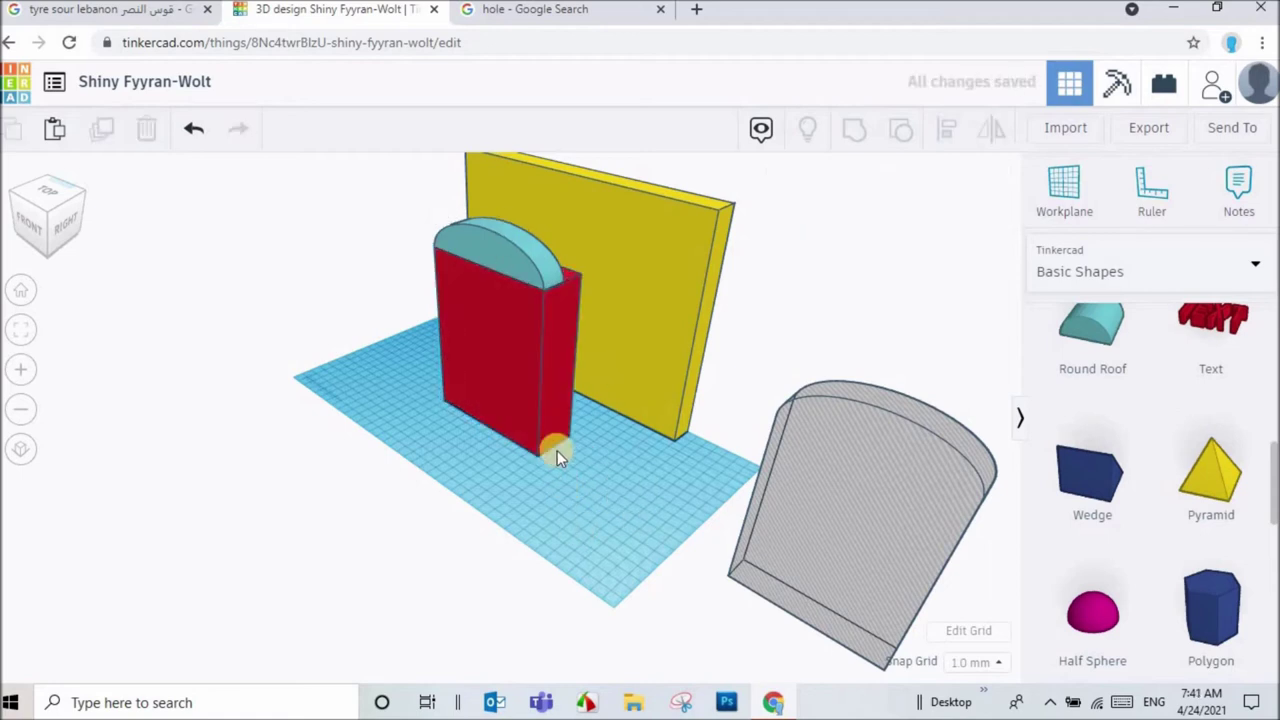
pyautogui.click(540, 270)
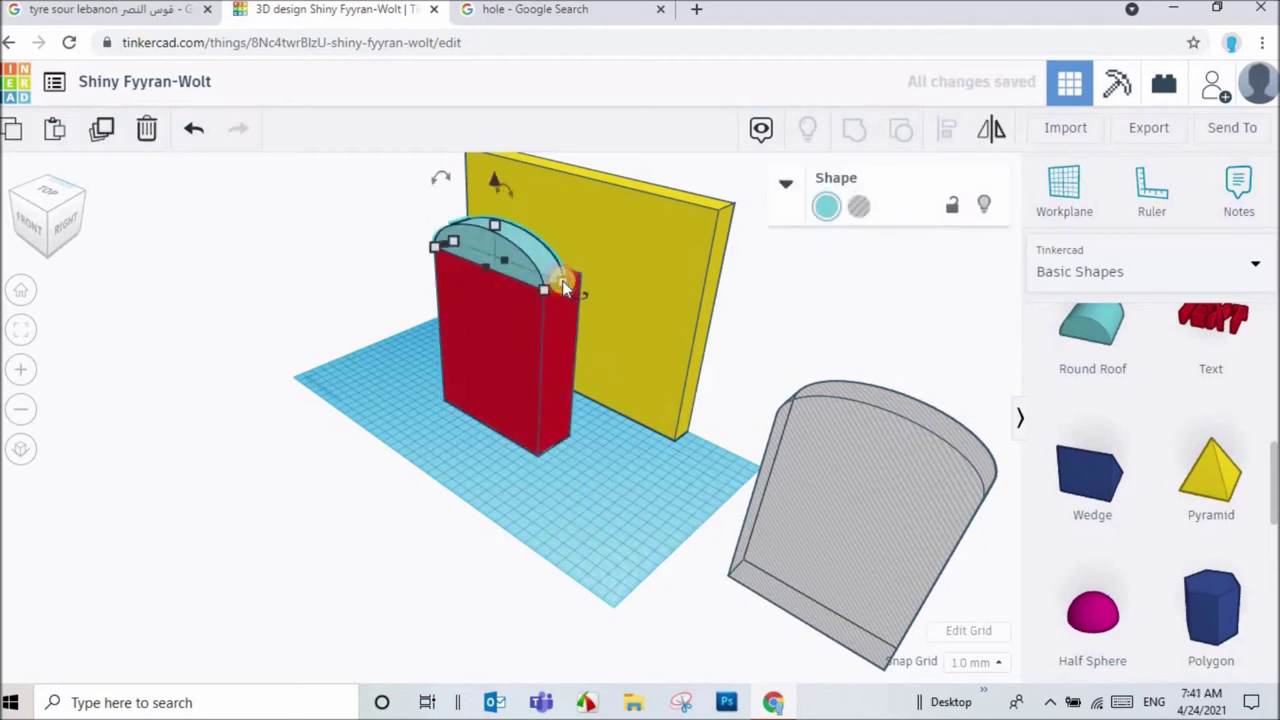
pyautogui.click(662, 325)
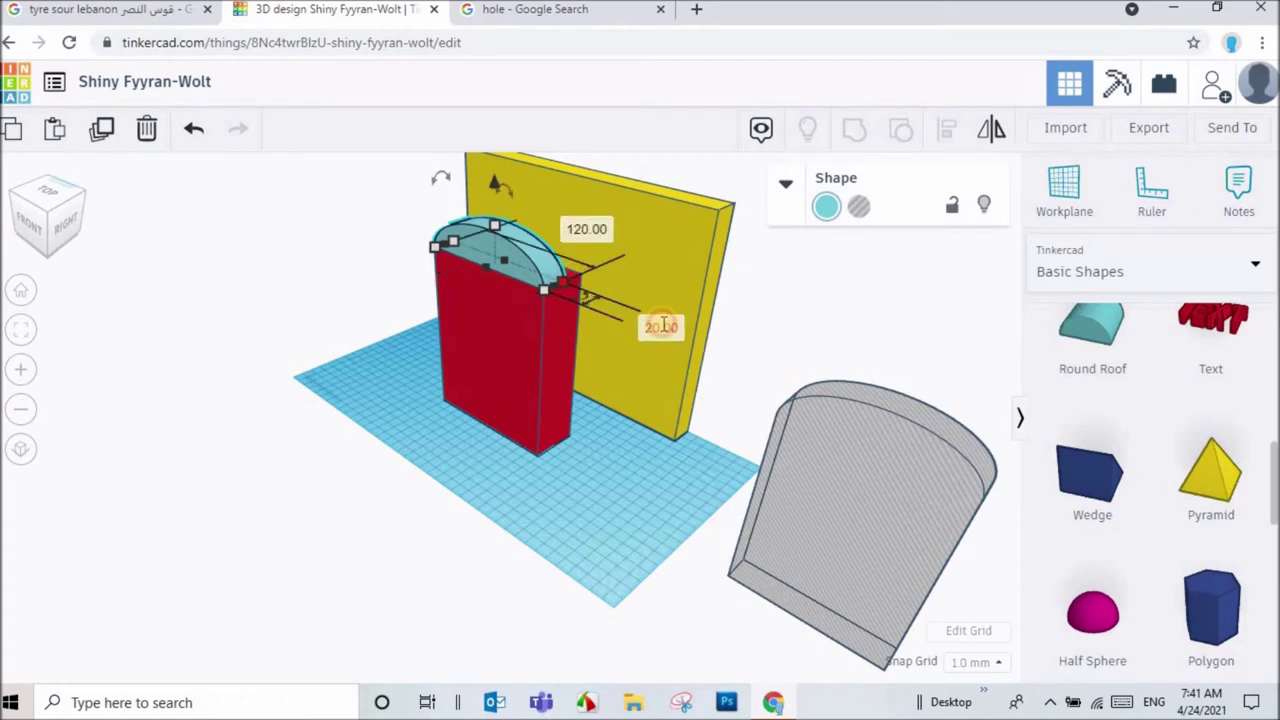
pyautogui.press('Return')
# - Hide the yellow wall
pyautogui.click(790, 318)
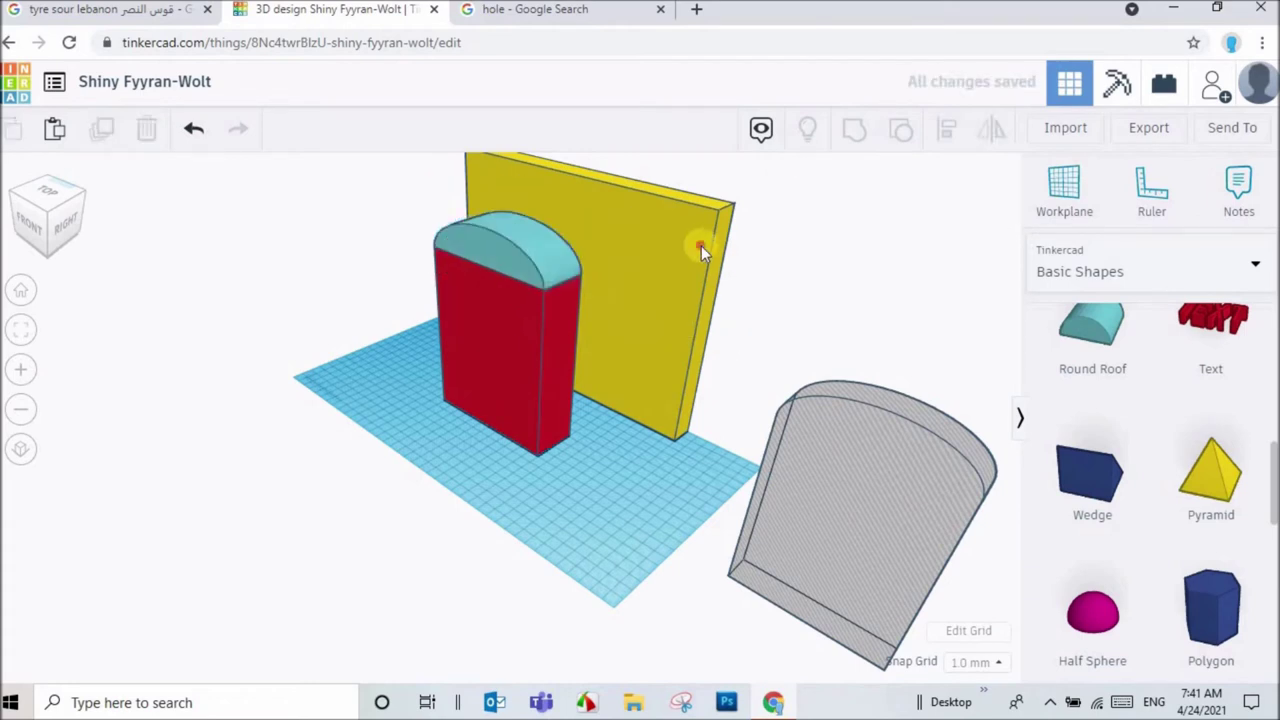
pyautogui.click(700, 245)
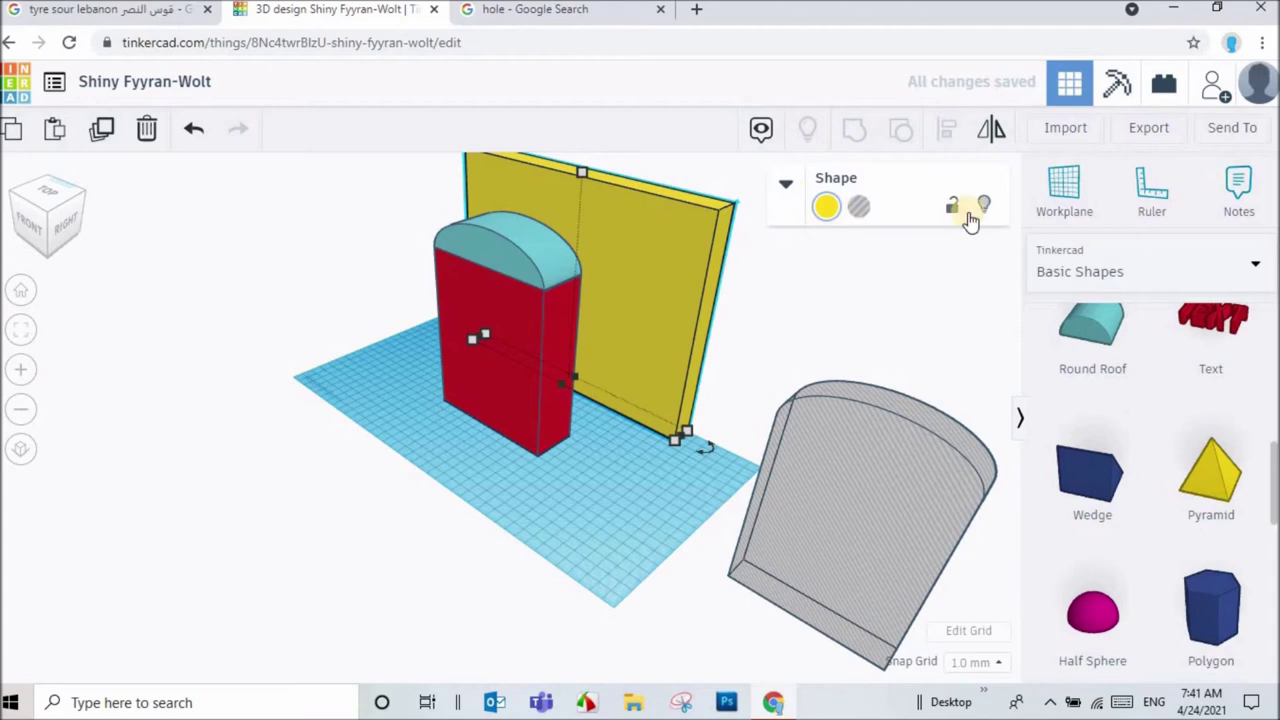
pyautogui.click(978, 204)
# - Group the red box and its roof into one arch shape and unhide the yellow wall
pyautogui.moveTo(666, 215); pyautogui.dragTo(419, 346)
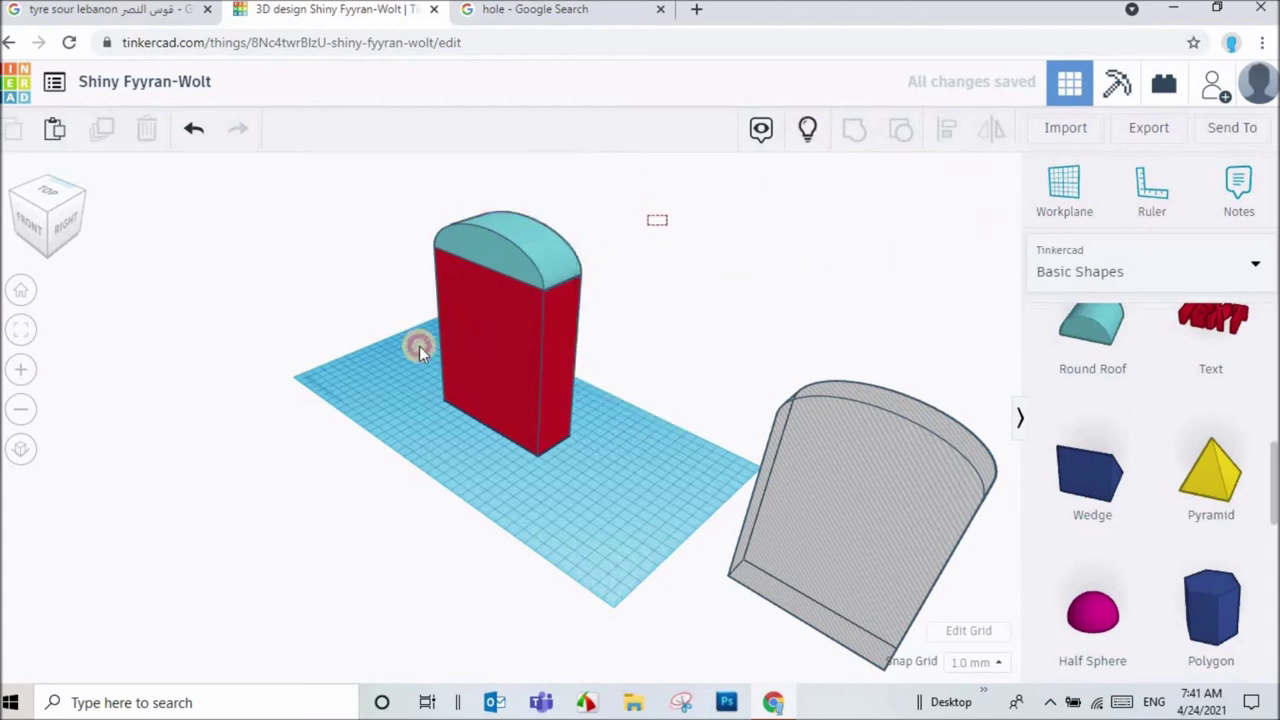
pyautogui.click(855, 129)
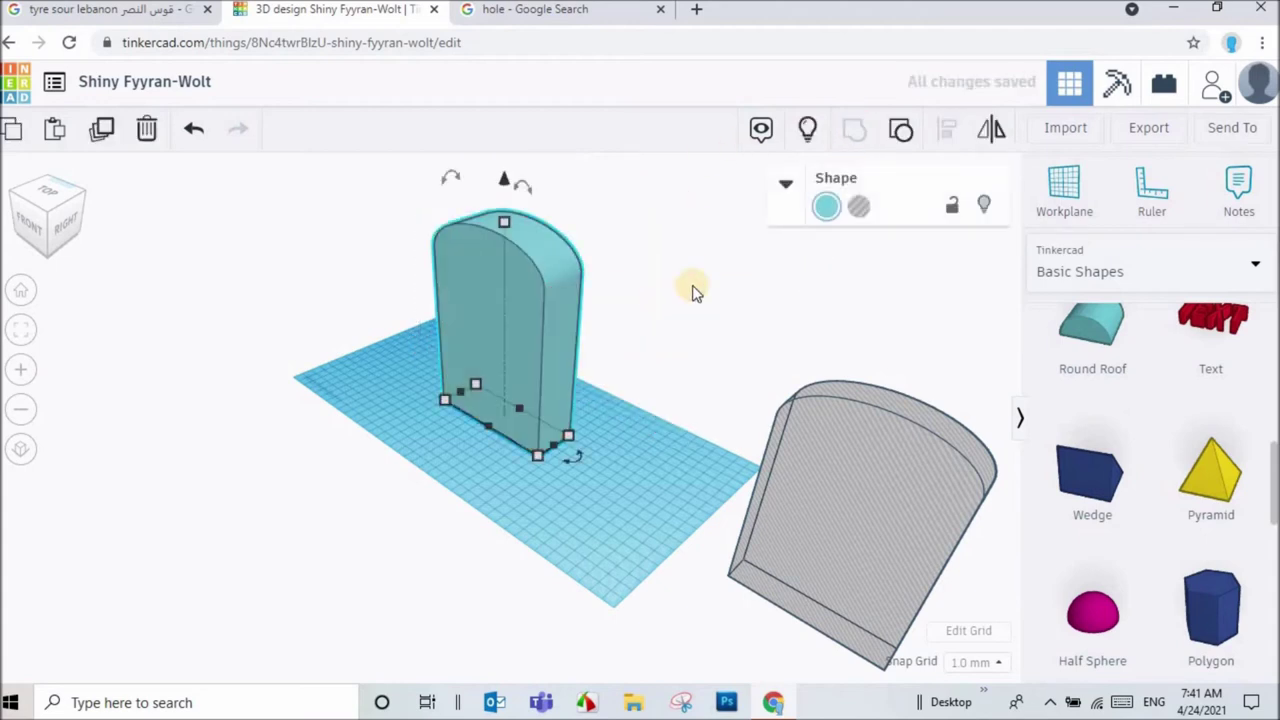
pyautogui.click(812, 146)
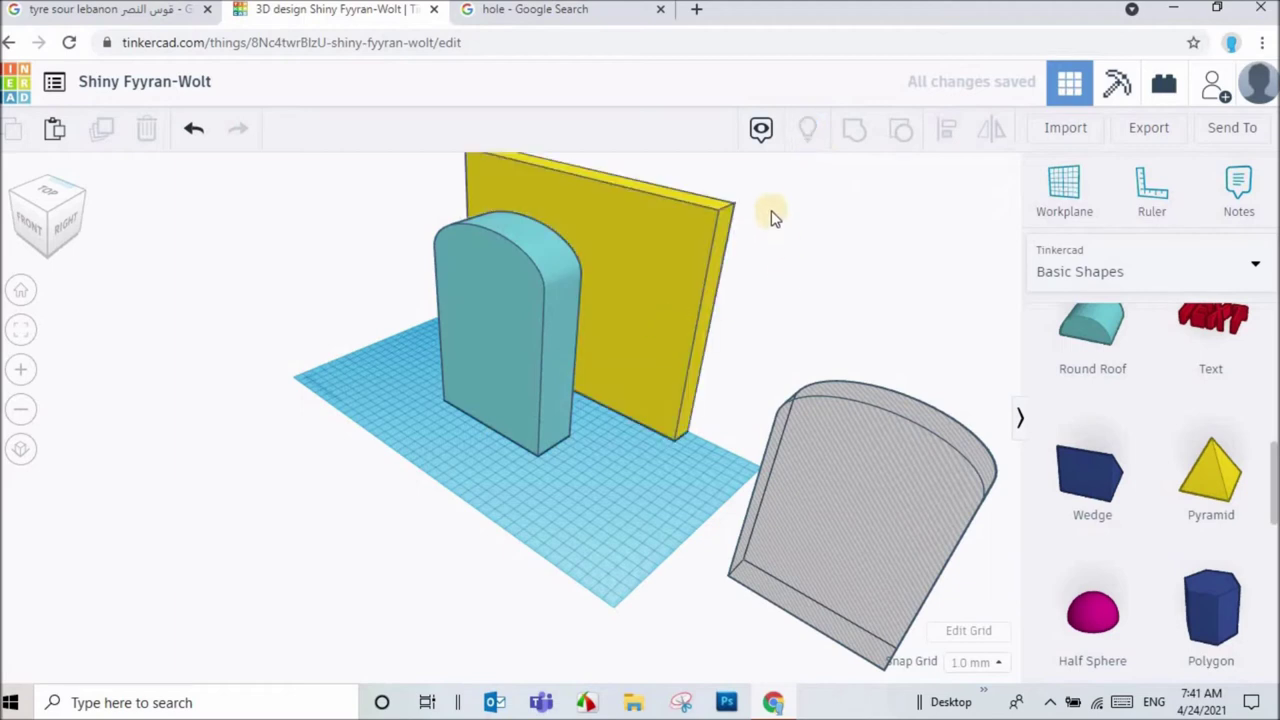
# - Centre the arch shape on the yellow wall and group them to cut the recess
pyautogui.moveTo(777, 188); pyautogui.dragTo(294, 335)
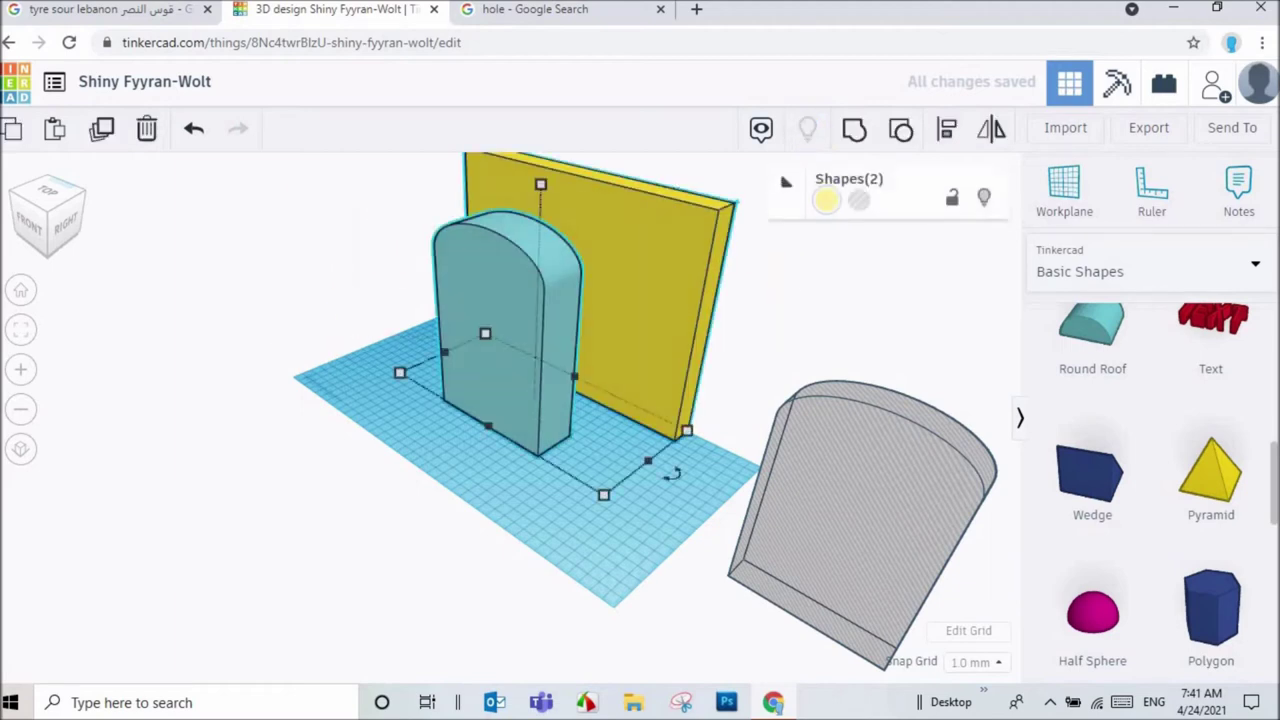
pyautogui.click(942, 130)
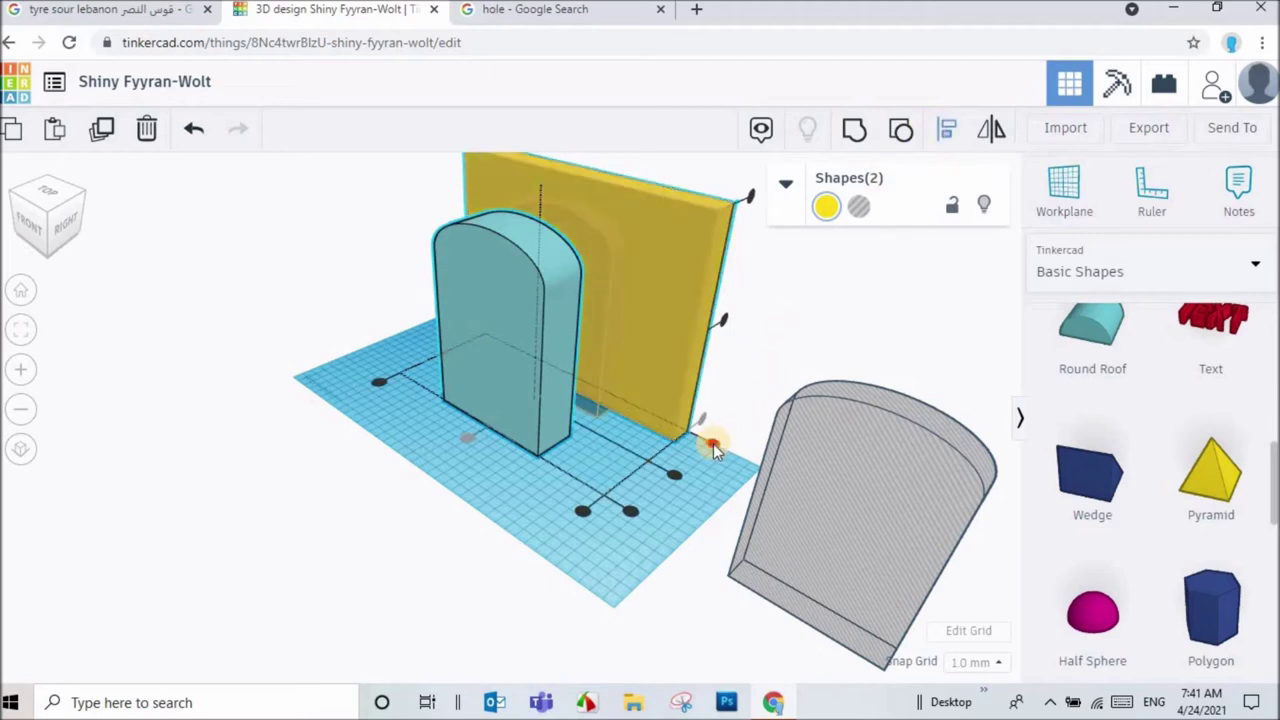
pyautogui.click(713, 449)
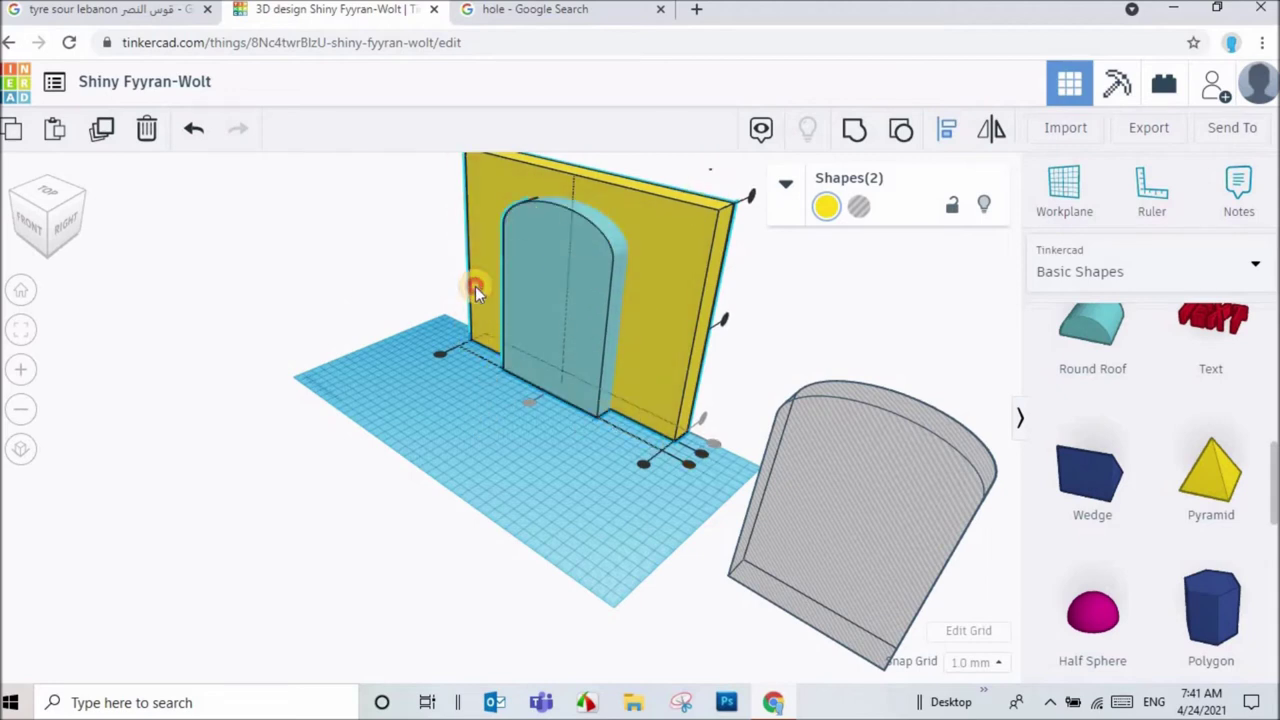
pyautogui.press('Escape')
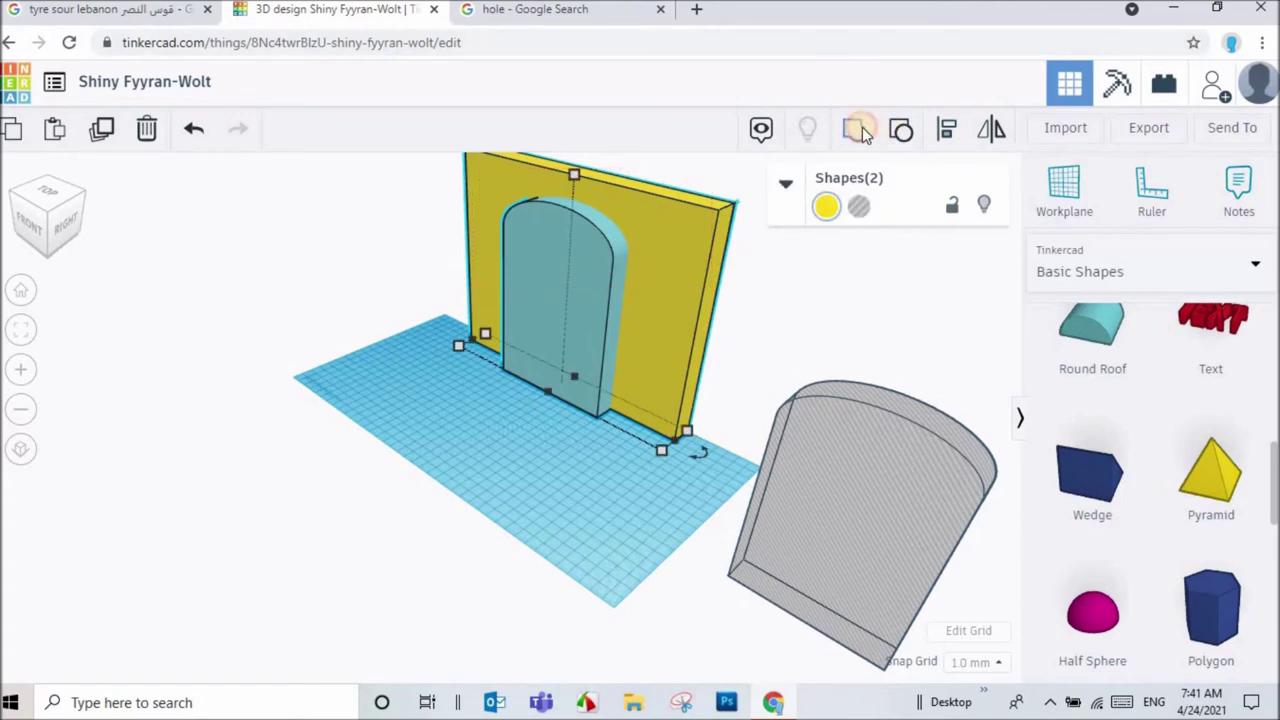
pyautogui.click(856, 128)
pyautogui.click(692, 163)
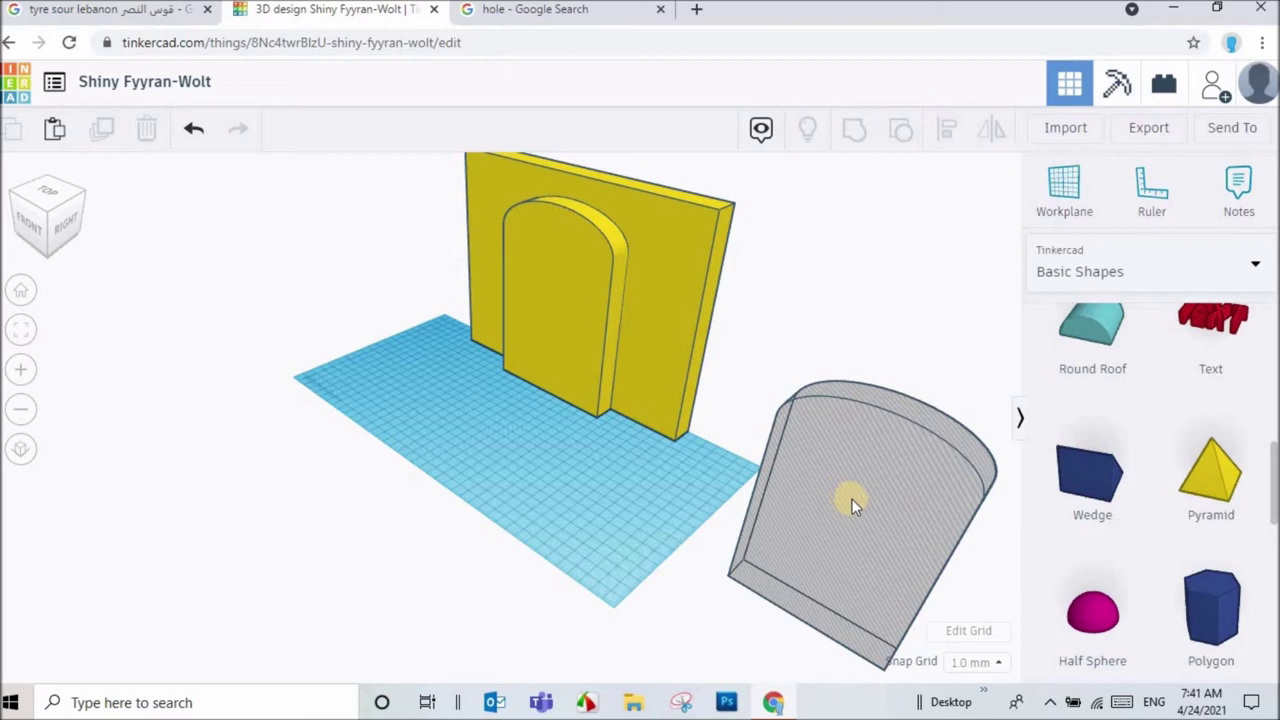
# - Bring the grey arch hole onto the workplane and align it with the wall
pyautogui.moveTo(852, 499); pyautogui.dragTo(524, 310)
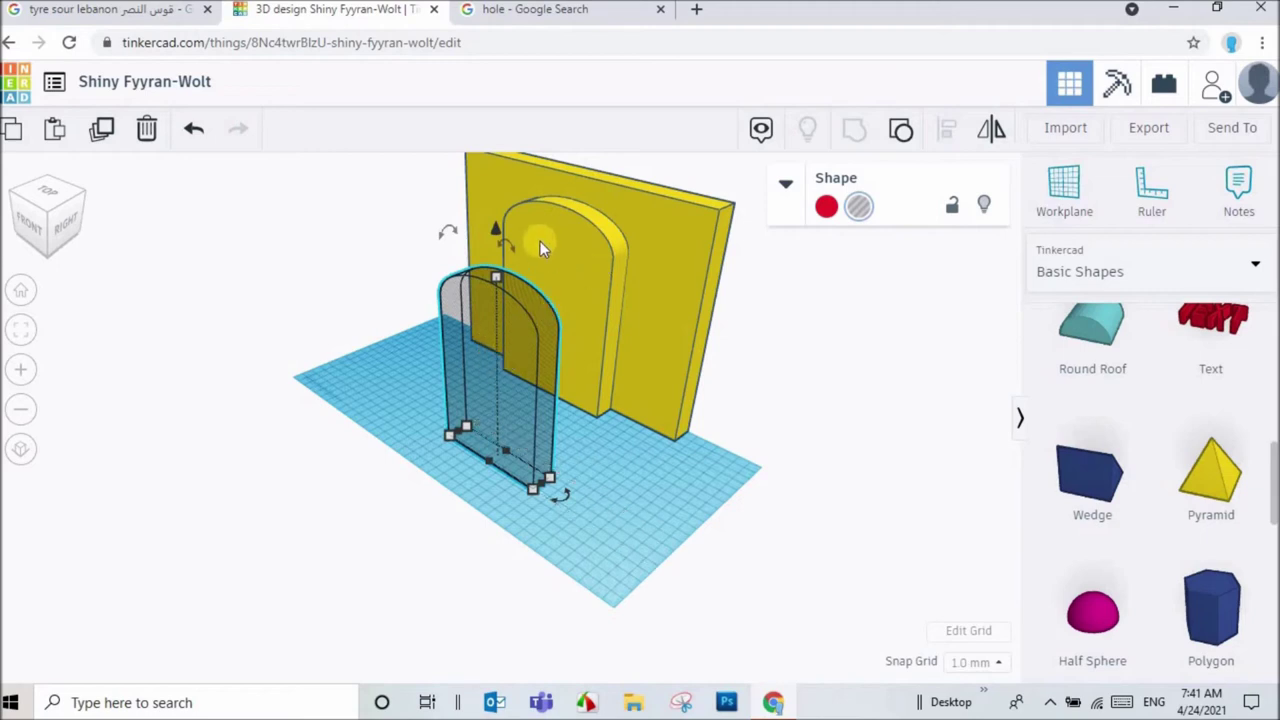
pyautogui.moveTo(858, 272); pyautogui.dragTo(406, 318)
pyautogui.click(946, 128)
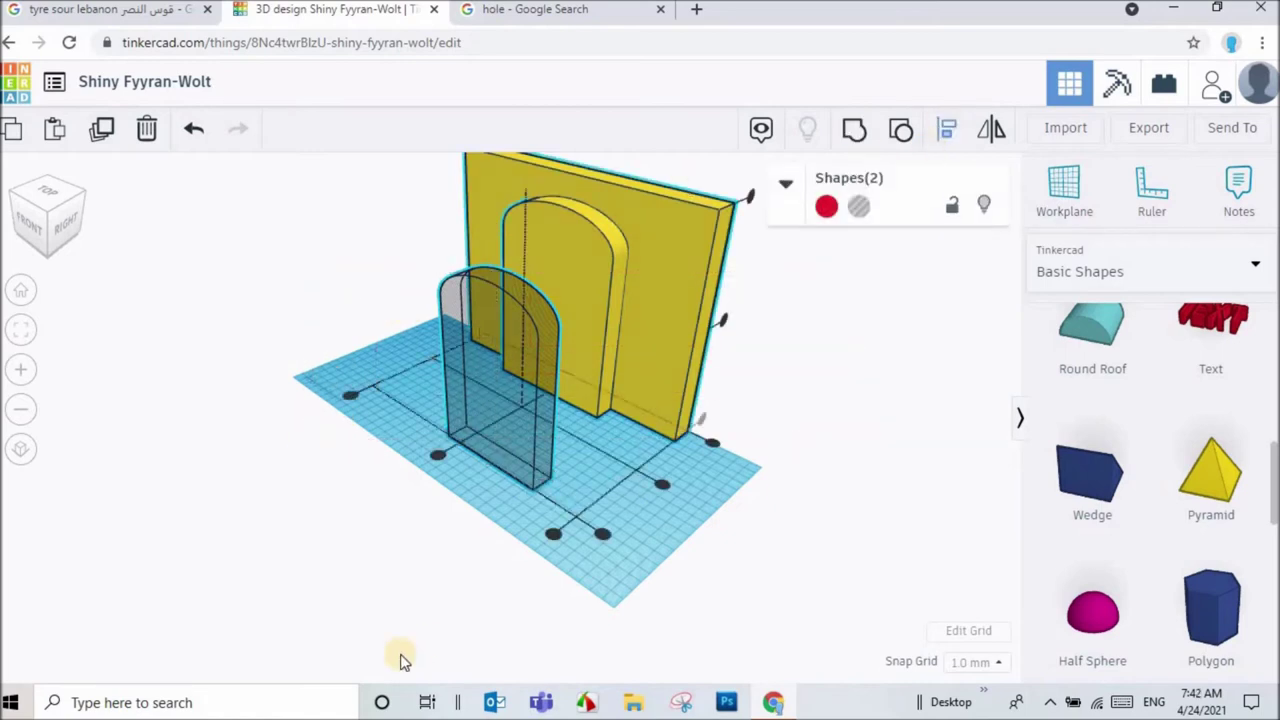
pyautogui.click(711, 442)
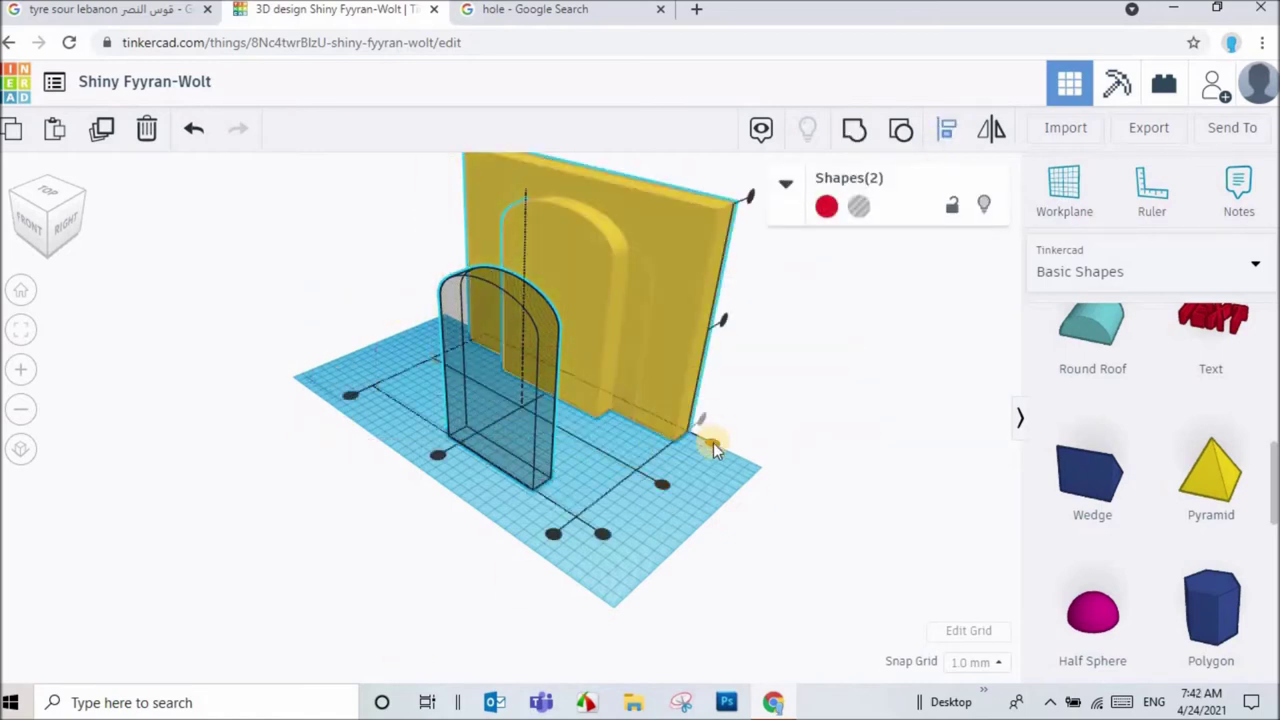
pyautogui.click(524, 466)
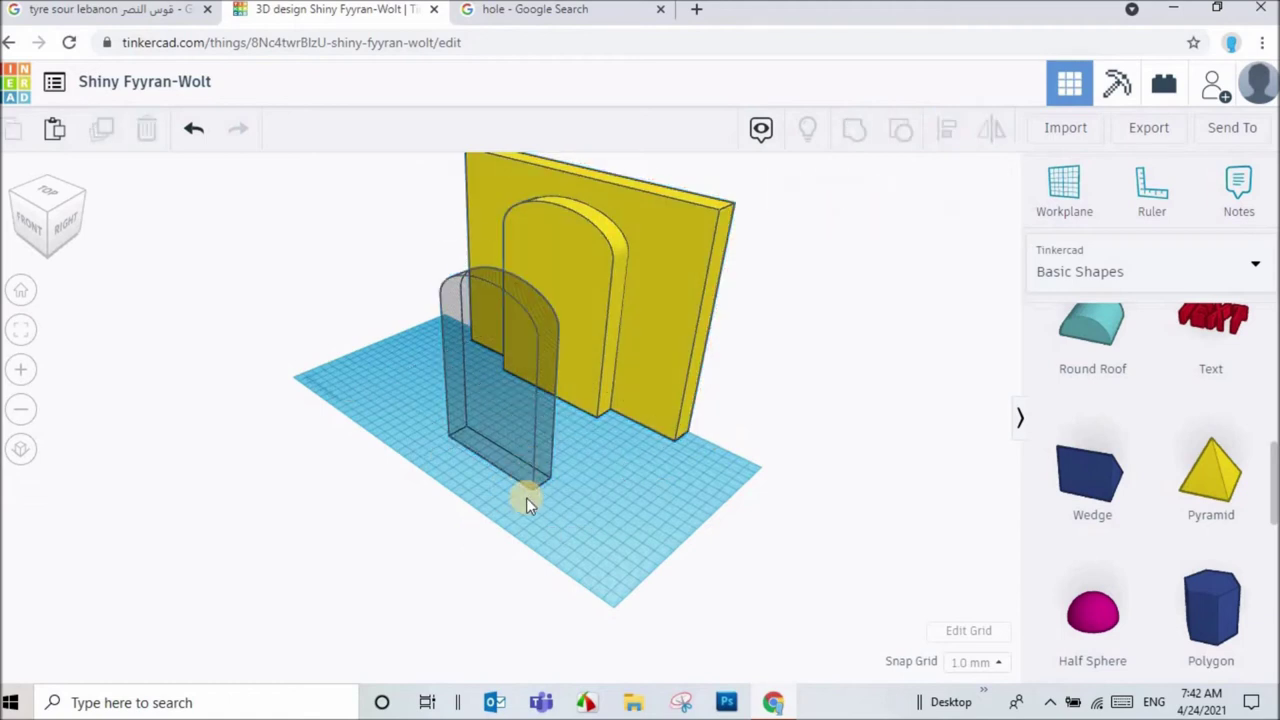
# - Change the hole's depth from 20 to 40 and centre it within the wall
pyautogui.click(528, 503)
pyautogui.moveTo(553, 533)
pyautogui.click(623, 530)
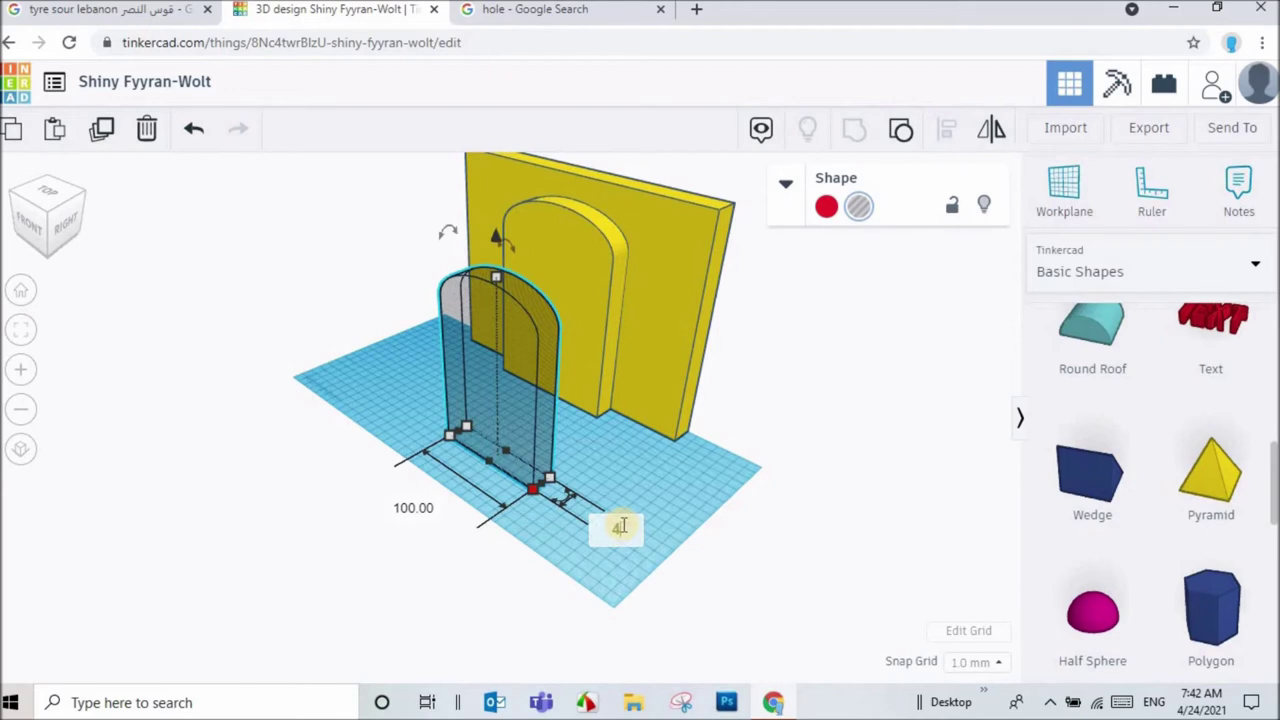
pyautogui.press('Return')
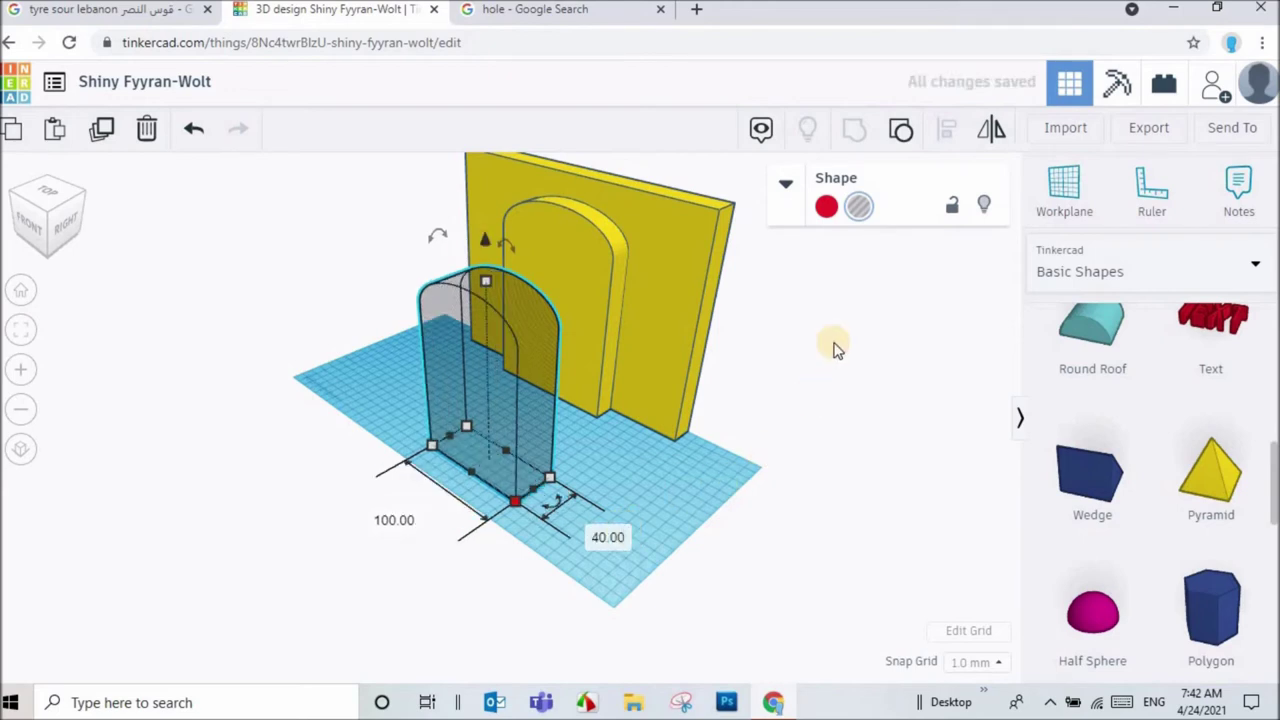
pyautogui.moveTo(835, 342); pyautogui.dragTo(277, 561)
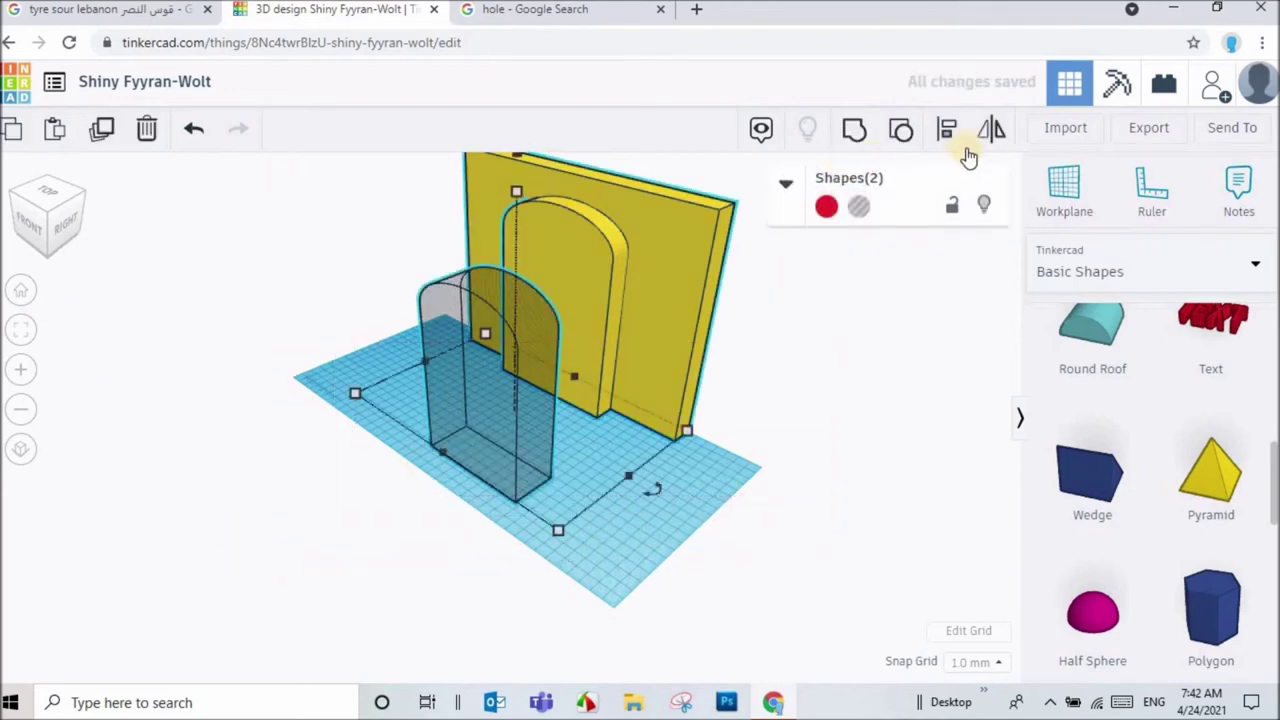
pyautogui.click(710, 445)
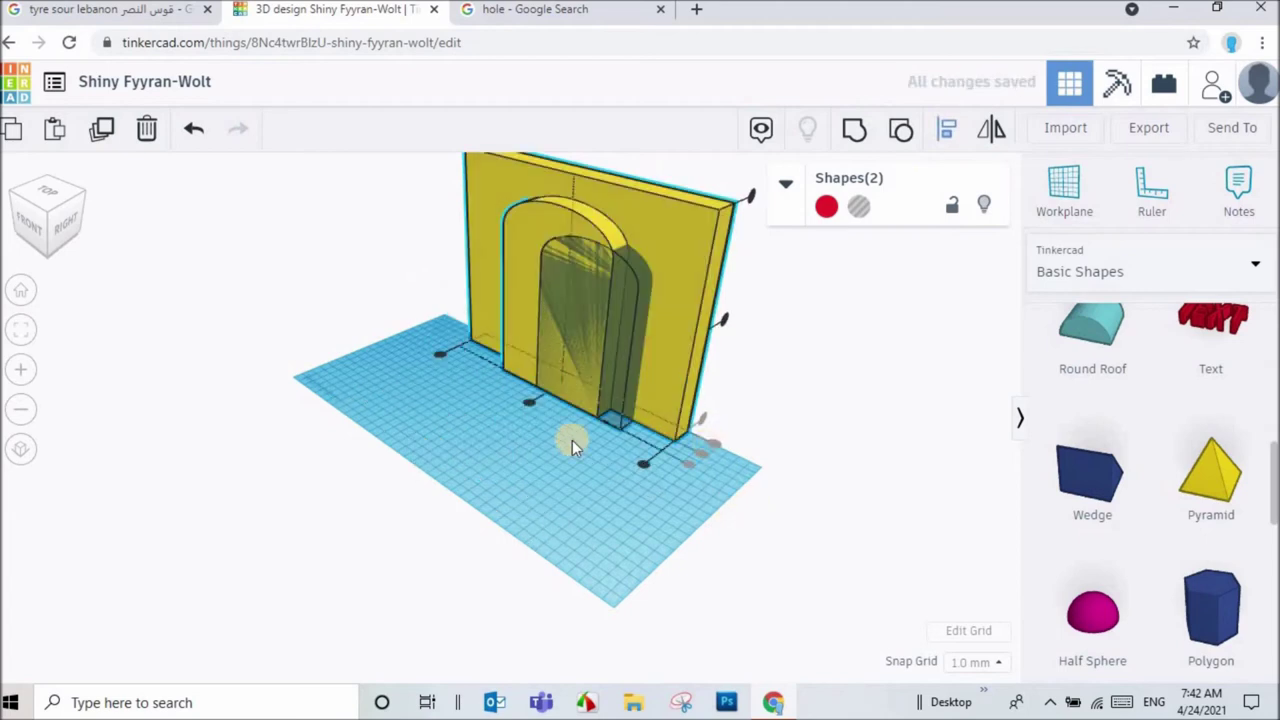
pyautogui.click(529, 405)
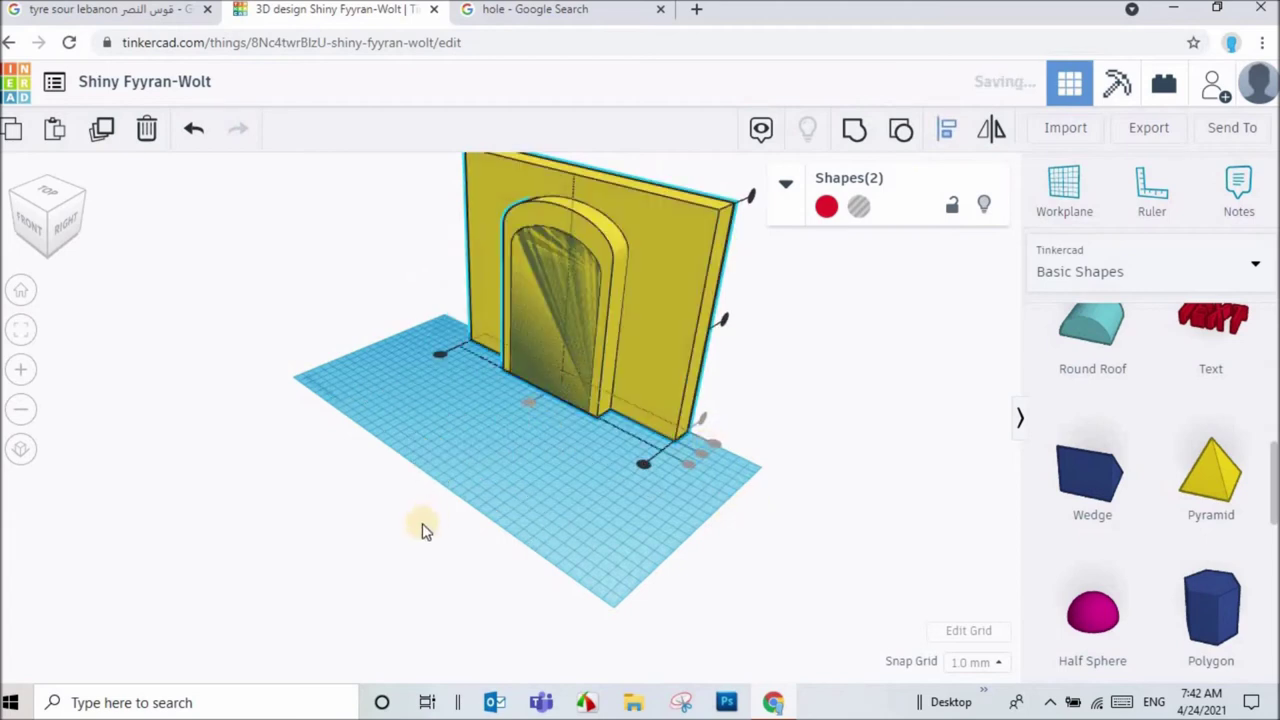
pyautogui.click(397, 497)
# - Group the yellow wall with the arch hole to cut an open doorway
pyautogui.moveTo(769, 329)
pyautogui.mouseDown(button='right')
pyautogui.moveTo(406, 260)
pyautogui.moveTo(723, 320)
pyautogui.moveTo(840, 297)
pyautogui.moveTo(851, 249)
pyautogui.moveTo(594, 417)
pyautogui.moveTo(643, 494)
pyautogui.moveTo(683, 488)
pyautogui.moveTo(479, 342)
pyautogui.mouseUp(button='right')
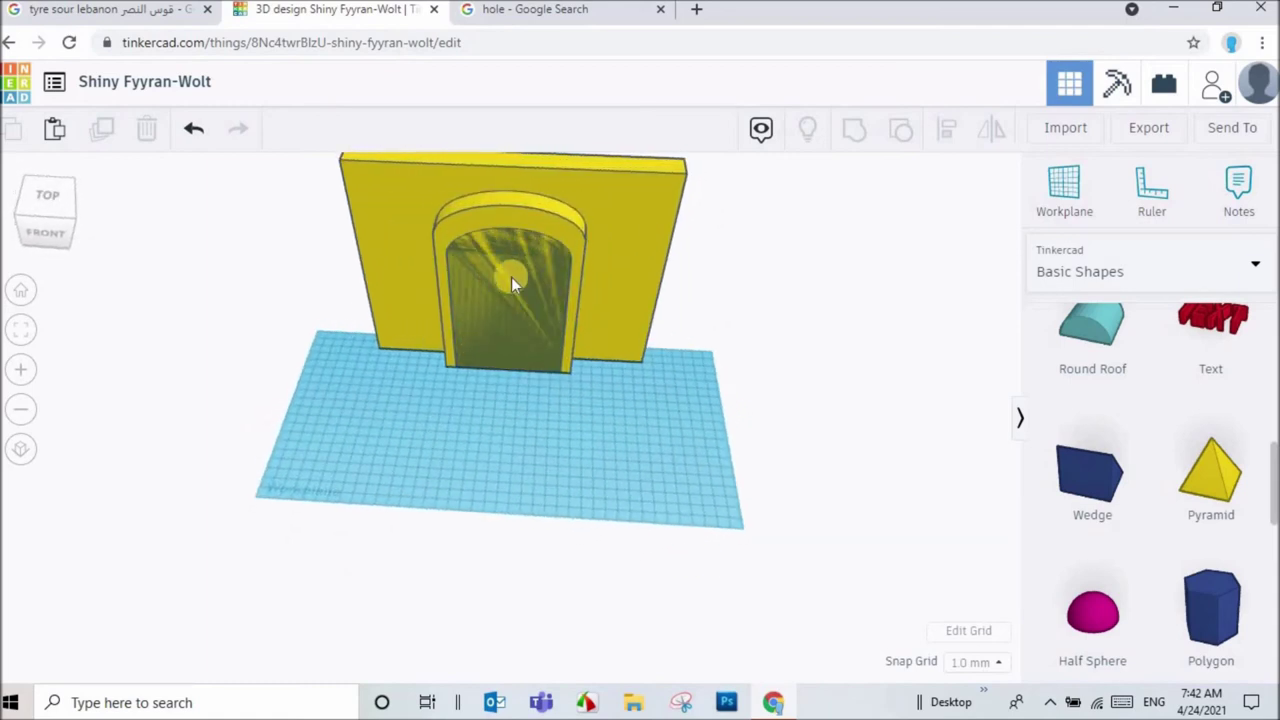
pyautogui.moveTo(786, 200); pyautogui.dragTo(150, 405)
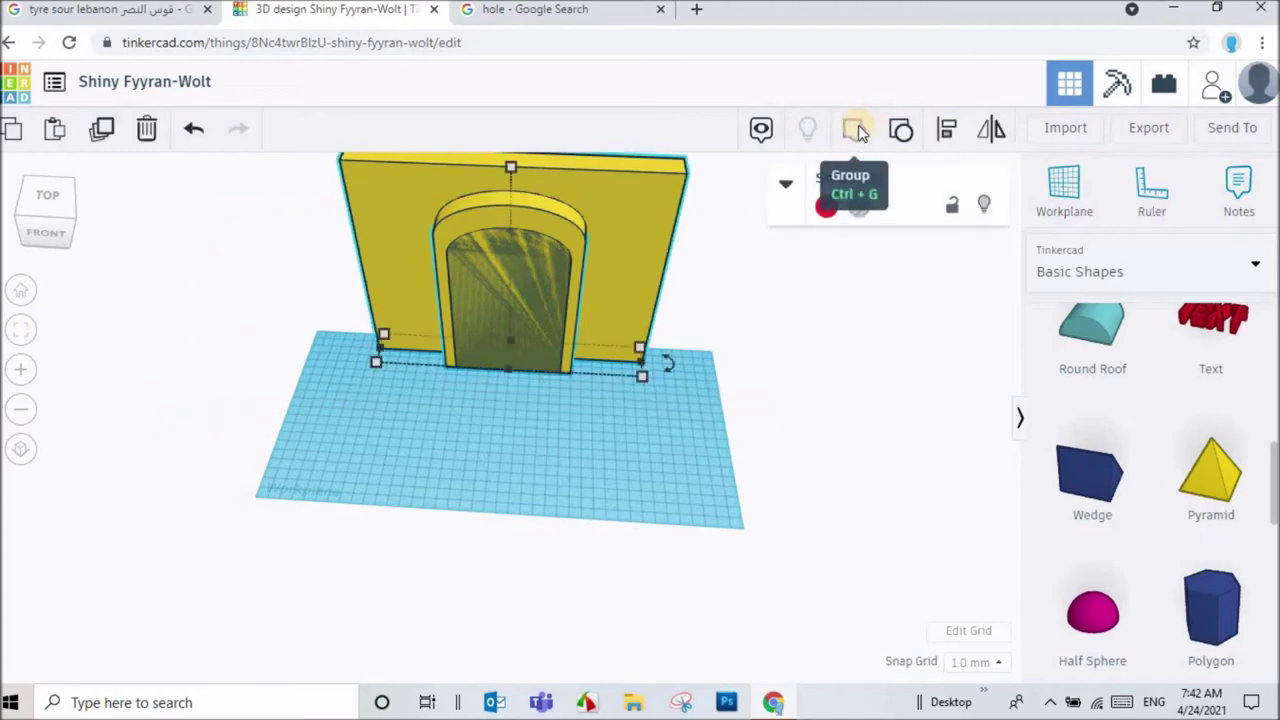
pyautogui.click(855, 130)
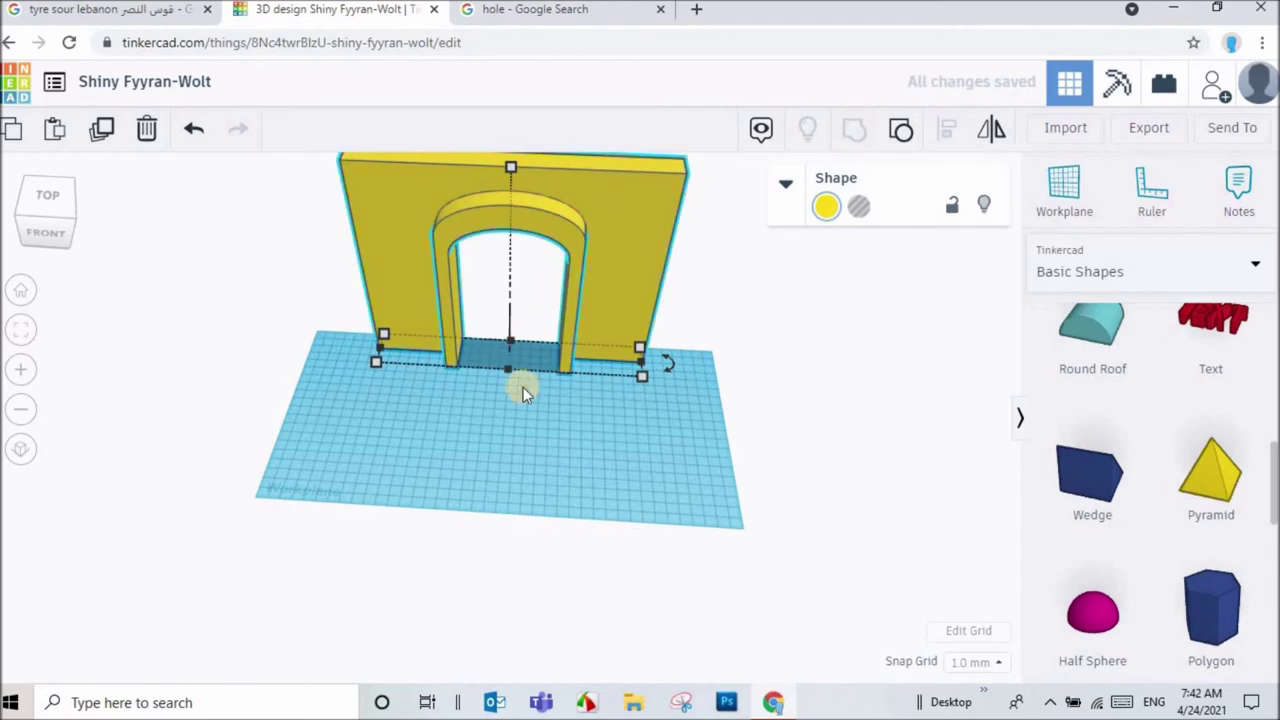
pyautogui.click(496, 412)
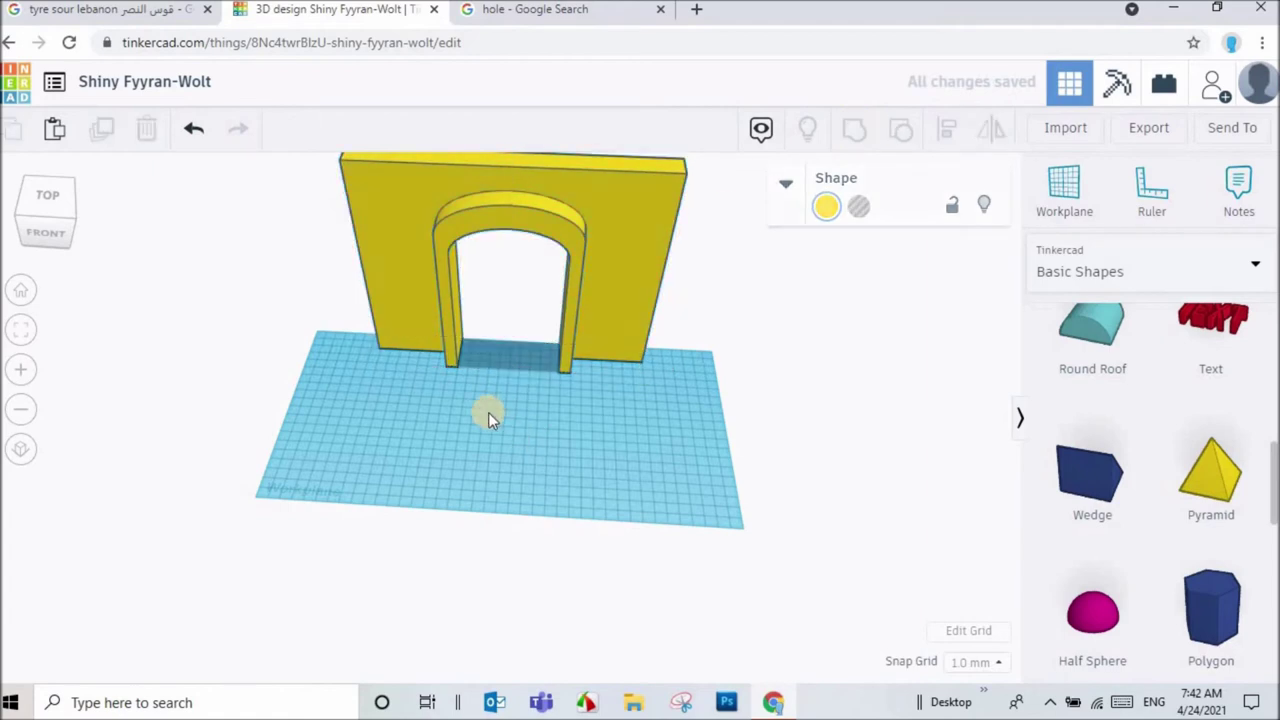
# - Compare the finished arch with the reference photos, then return to the design
pyautogui.moveTo(792, 402); pyautogui.dragTo(786, 360, button='right')
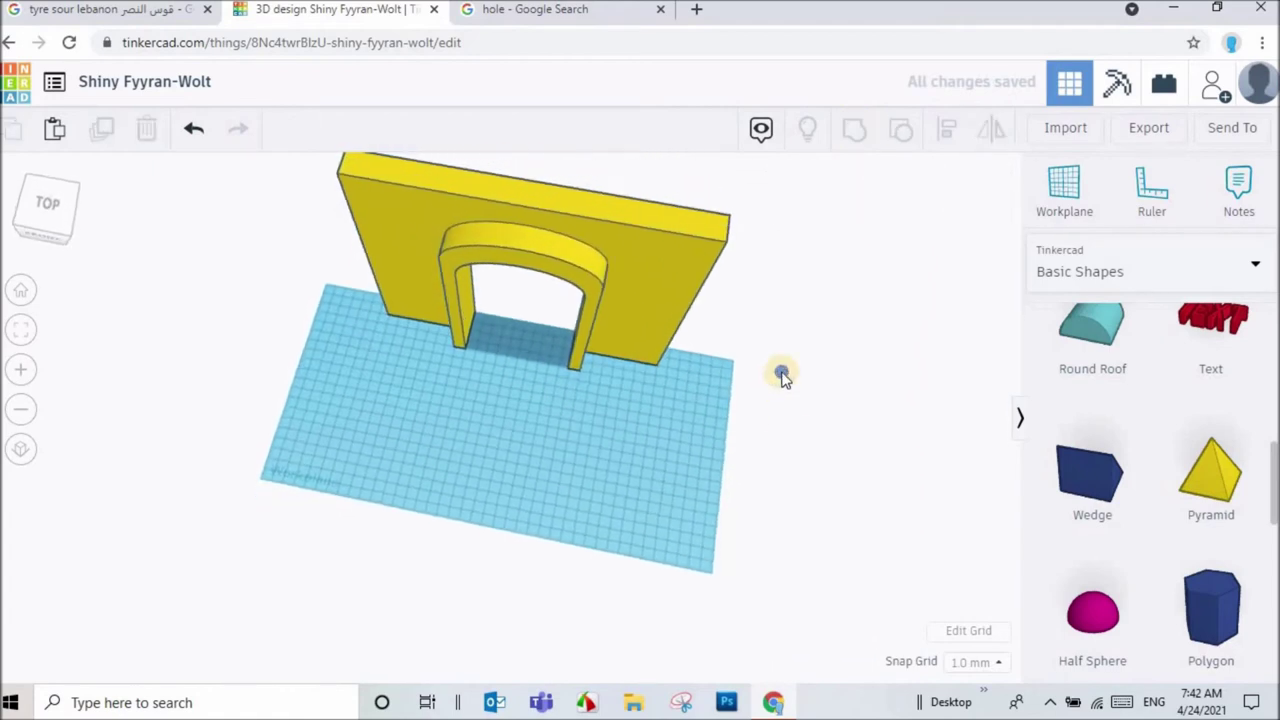
pyautogui.click(160, 12)
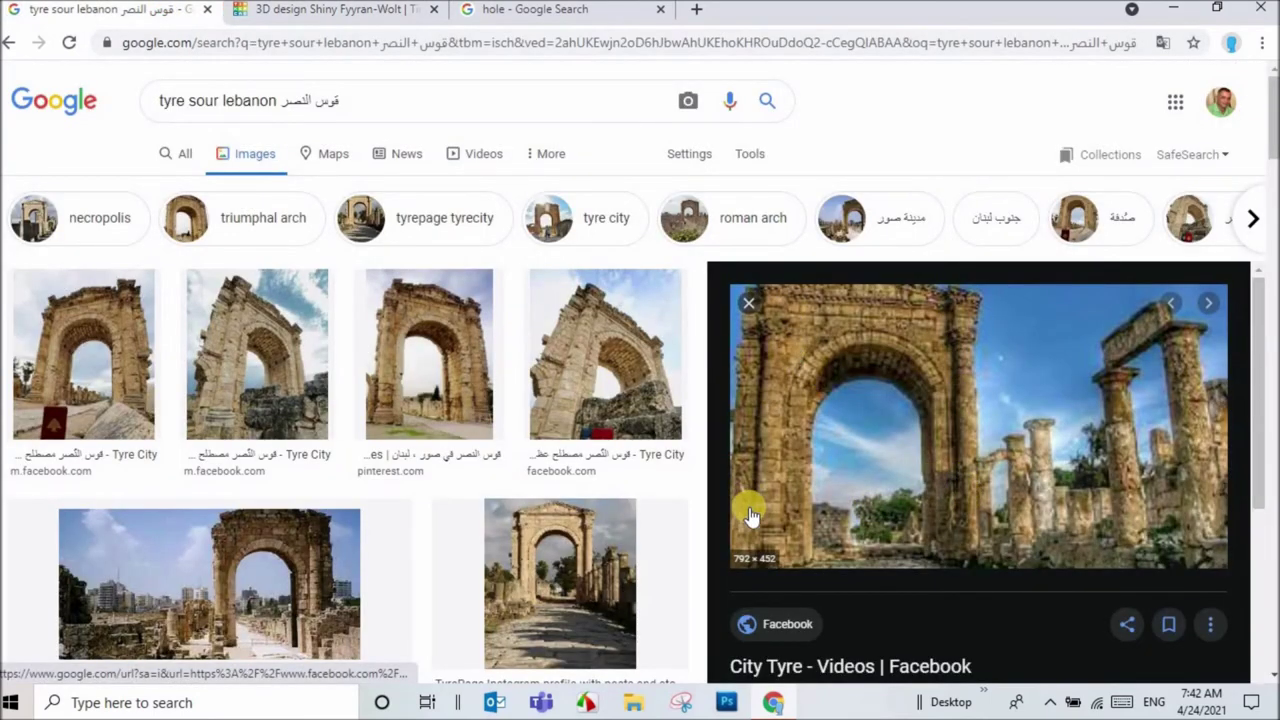
pyautogui.click(390, 14)
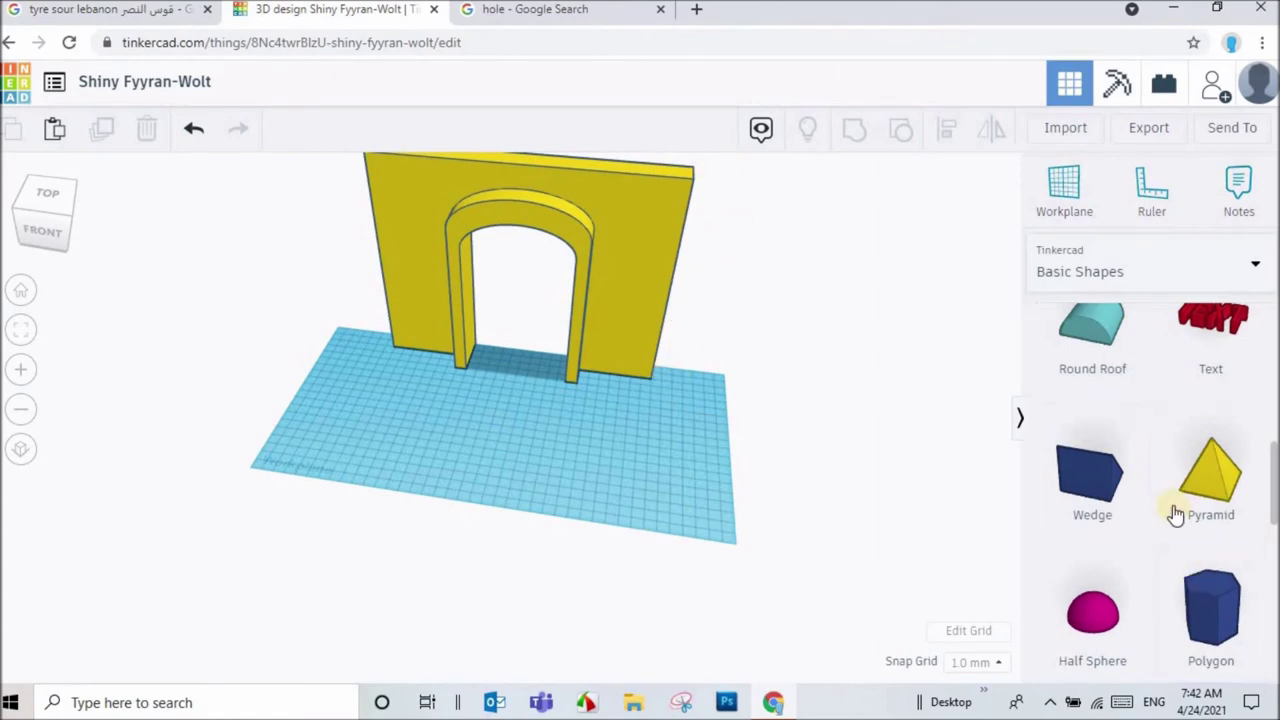
# - Place a new box on the workplane and set its width to 40
pyautogui.scroll(5, 1083, 350)
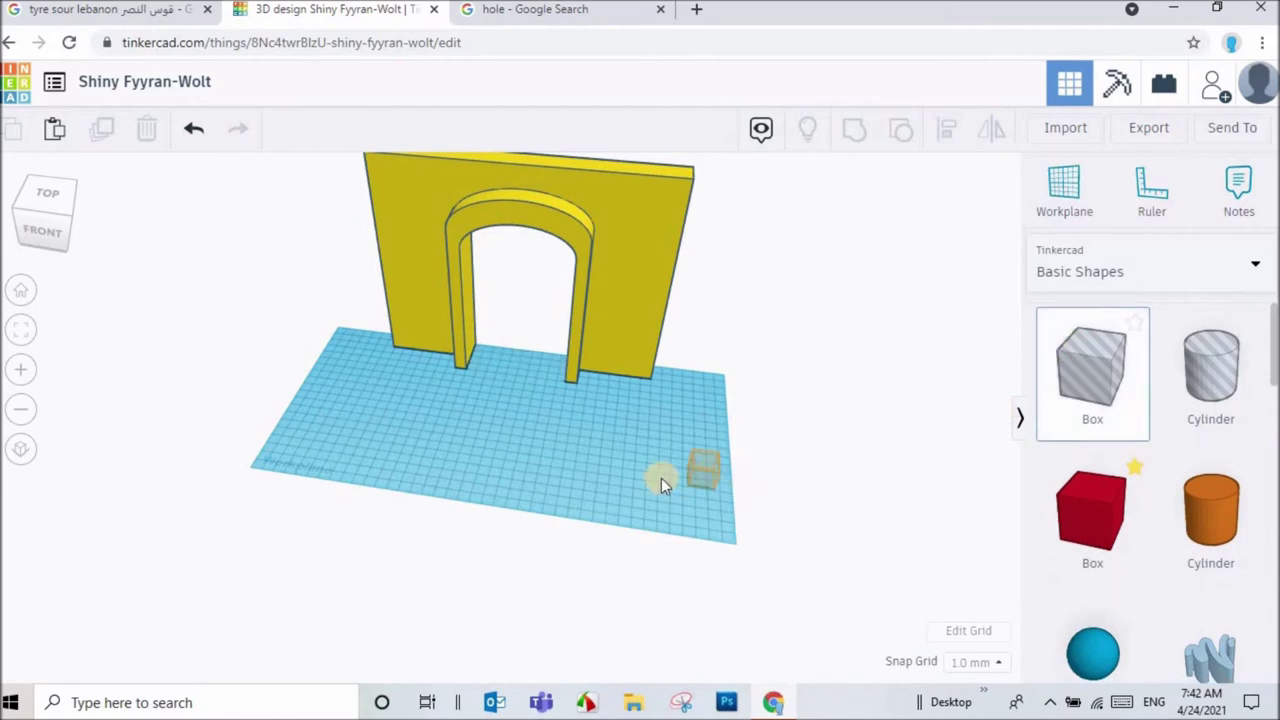
pyautogui.moveTo(697, 485); pyautogui.dragTo(663, 480)
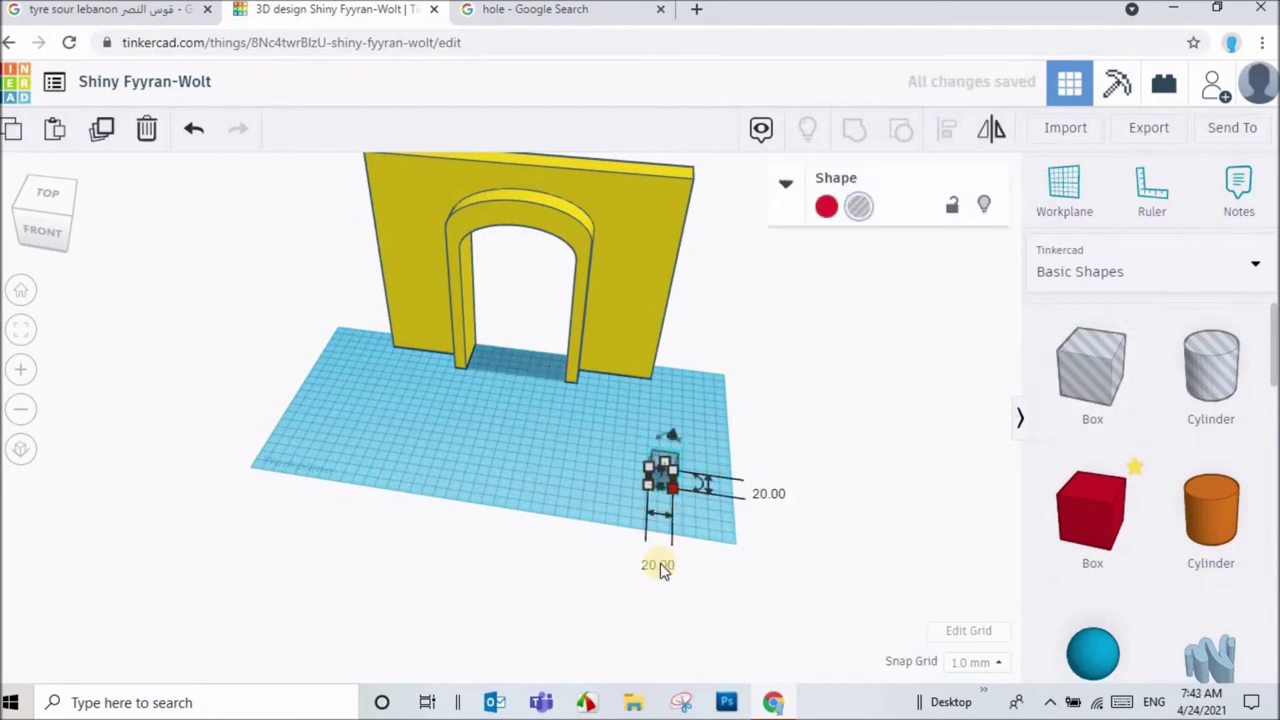
pyautogui.write('40')
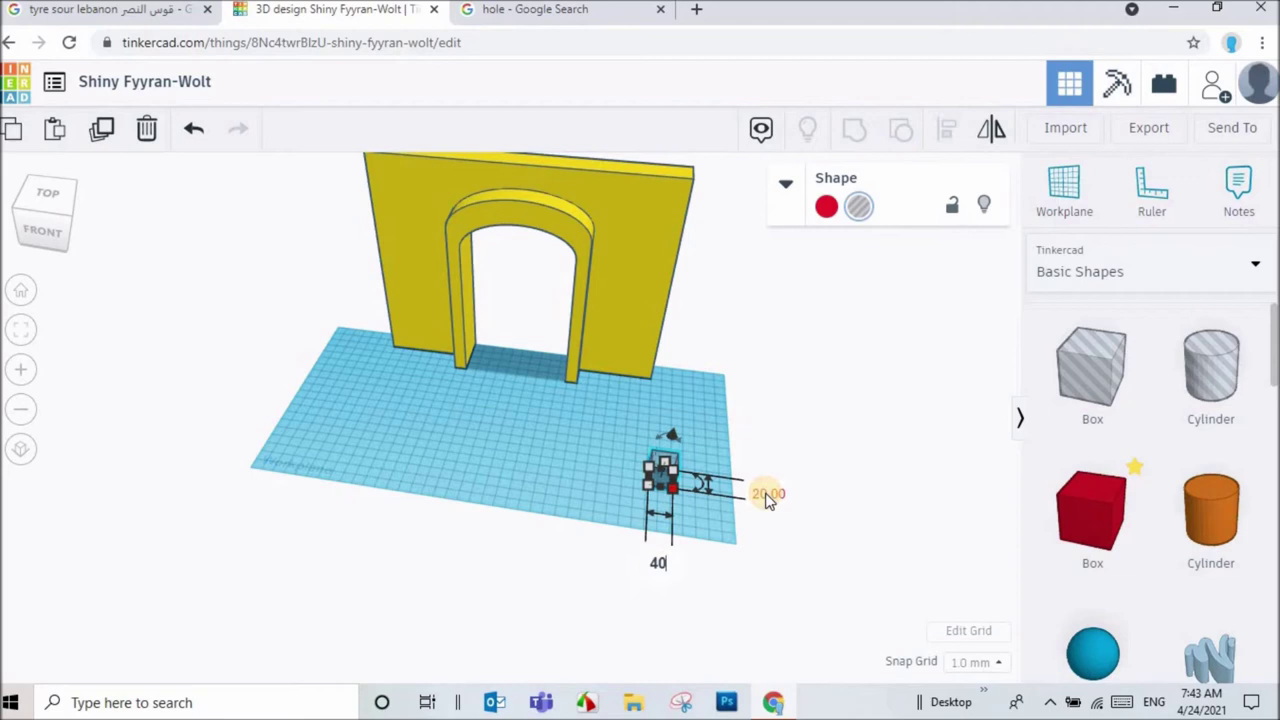
pyautogui.click(768, 493)
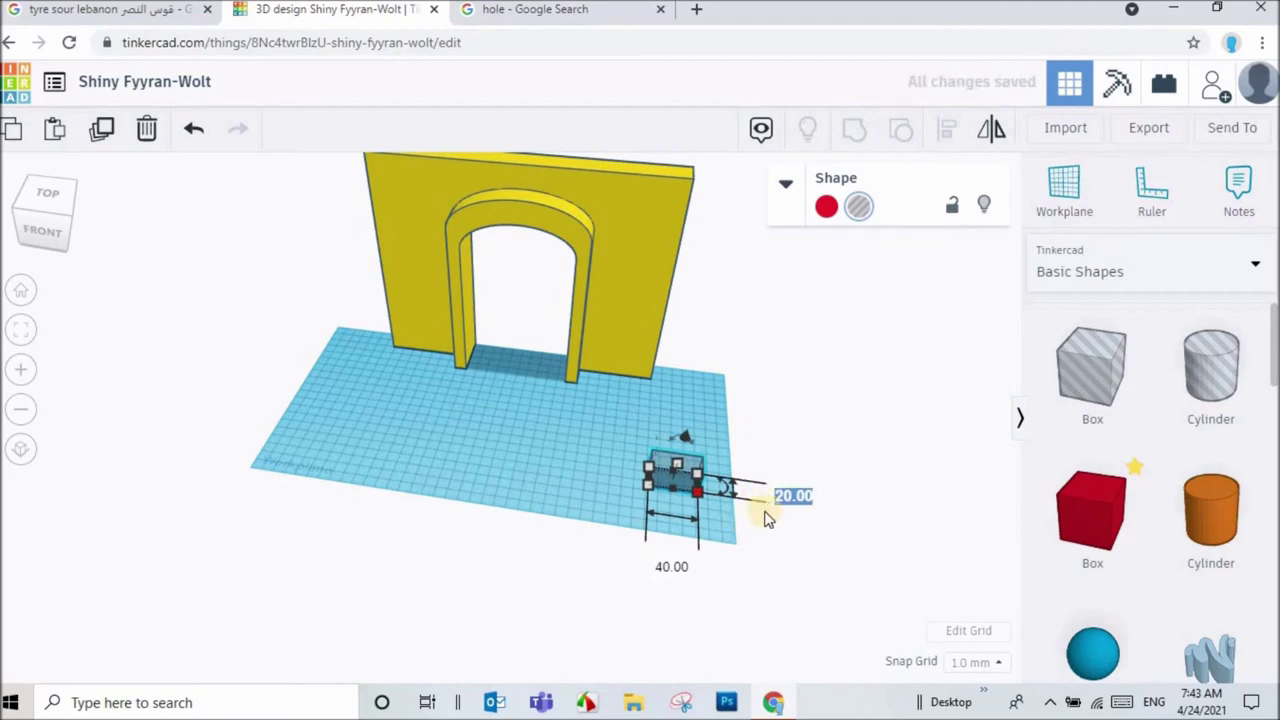
pyautogui.click(783, 478)
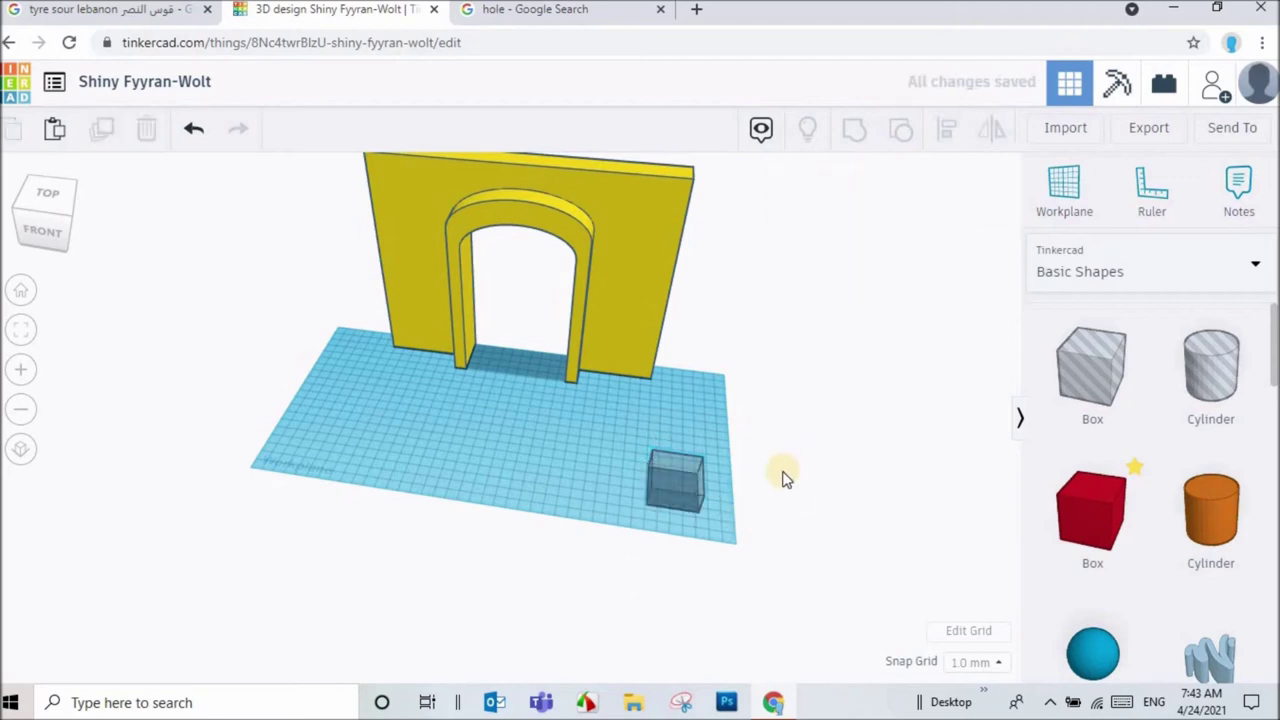
pyautogui.click(677, 492)
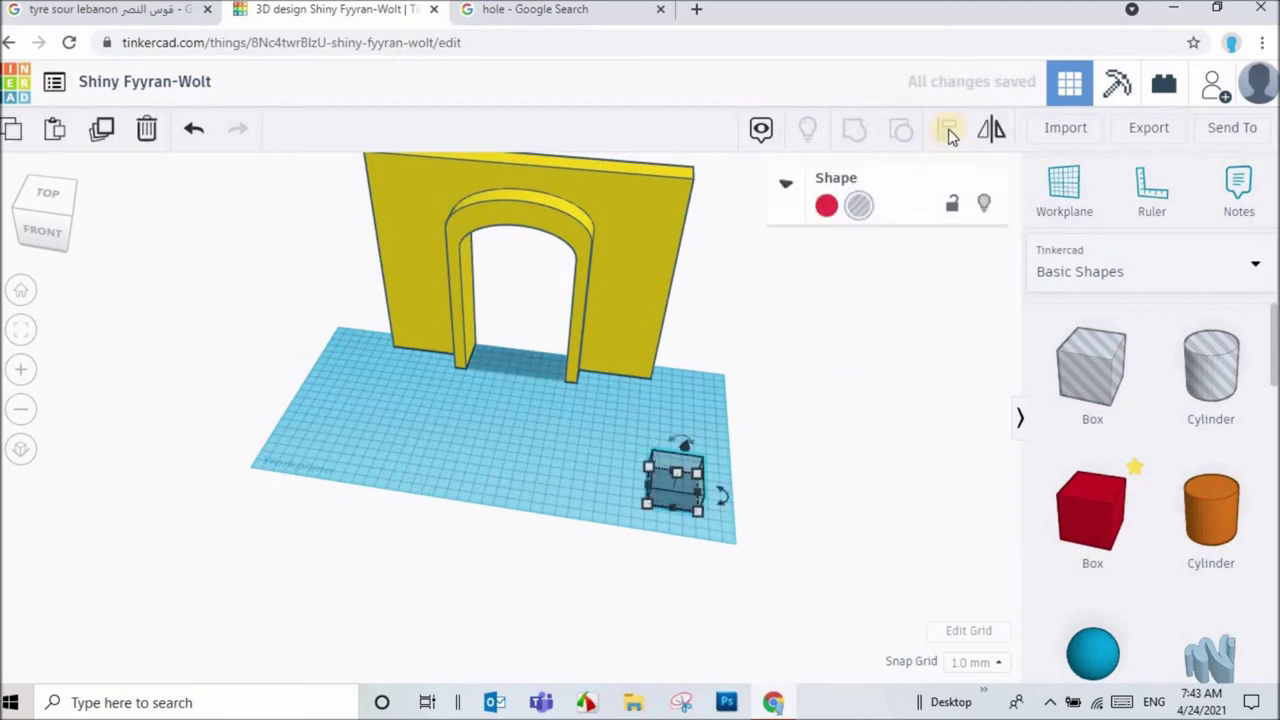
# - Colour the box green and set its height to 40
pyautogui.click(823, 207)
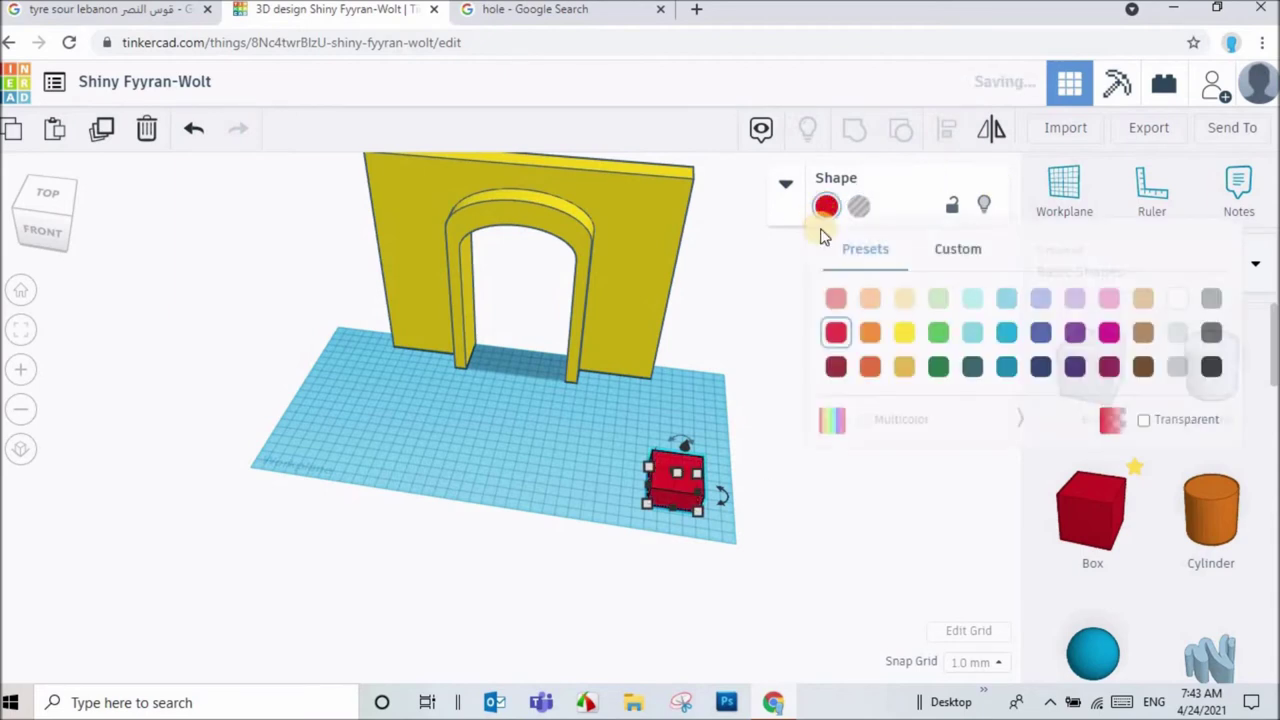
pyautogui.click(938, 332)
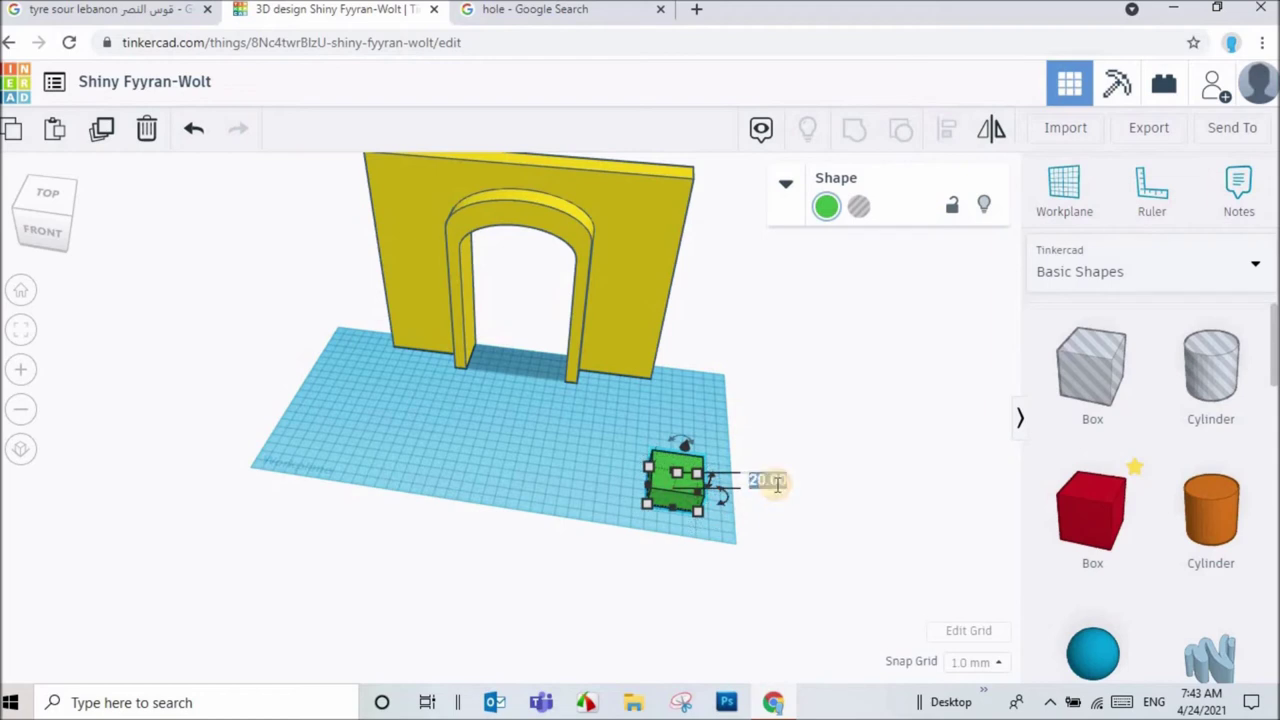
pyautogui.write('40')
pyautogui.press('Return')
pyautogui.click(861, 533)
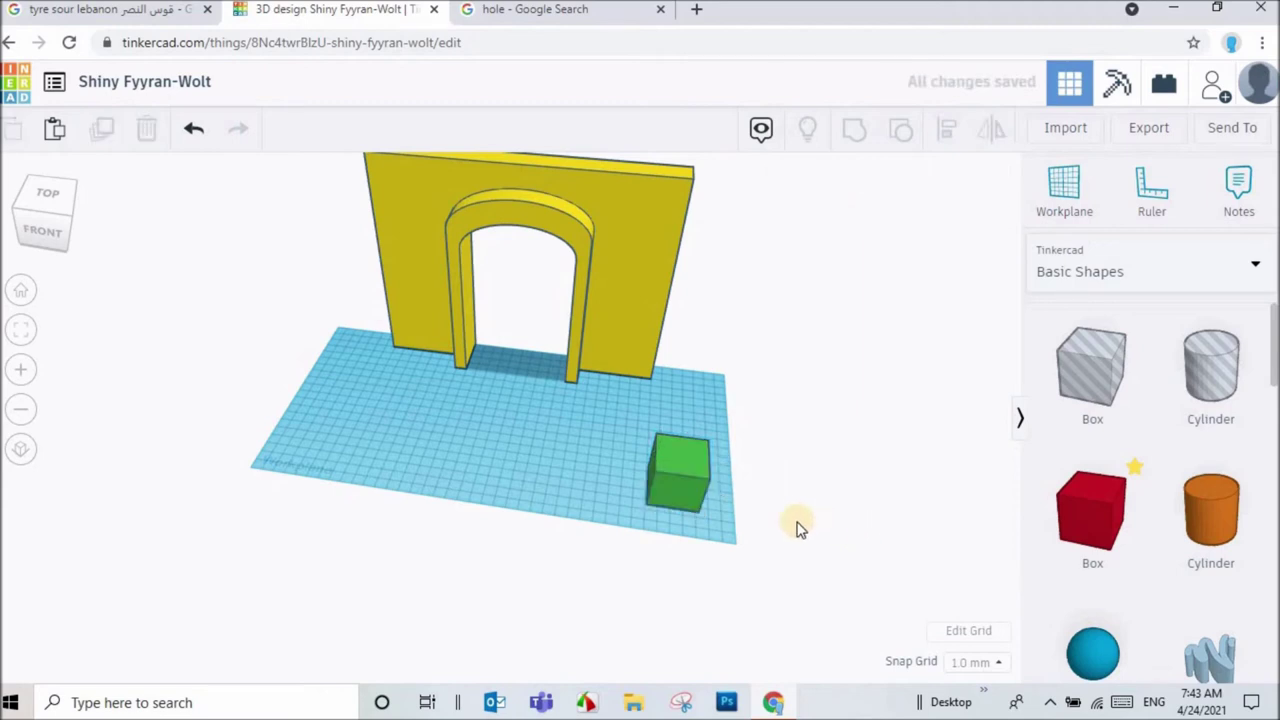
pyautogui.click(677, 497)
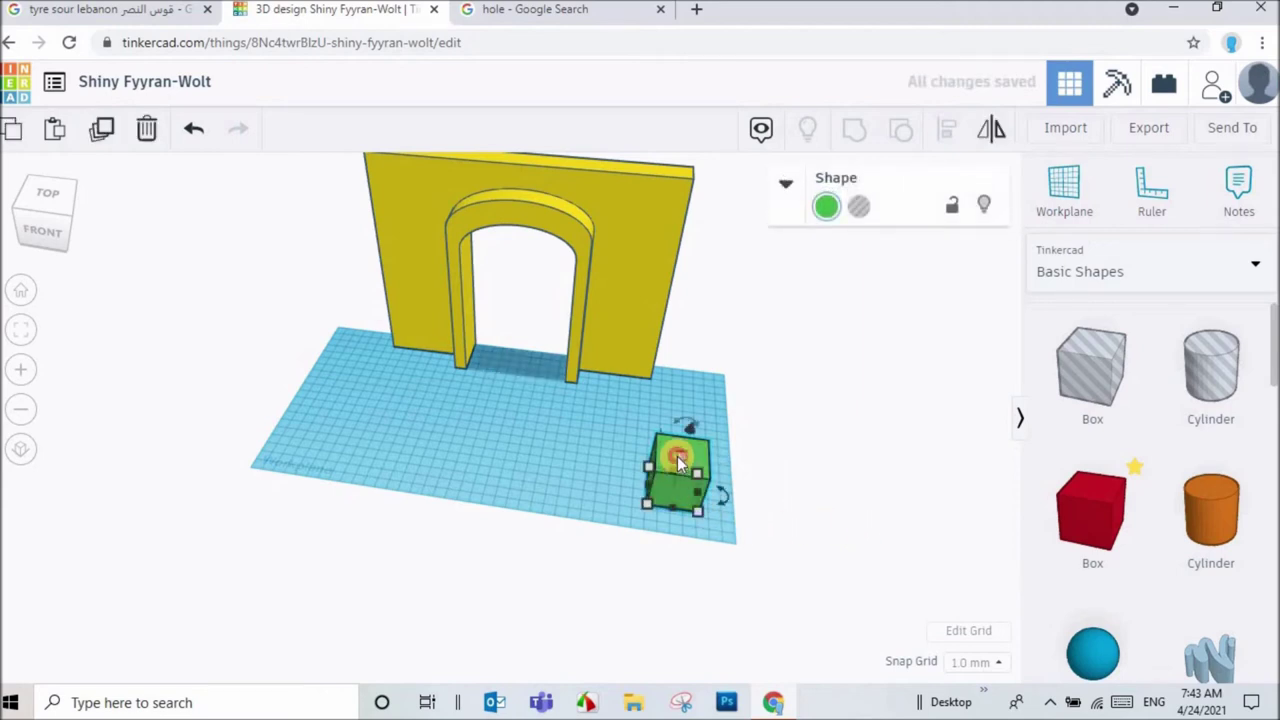
pyautogui.click(842, 418)
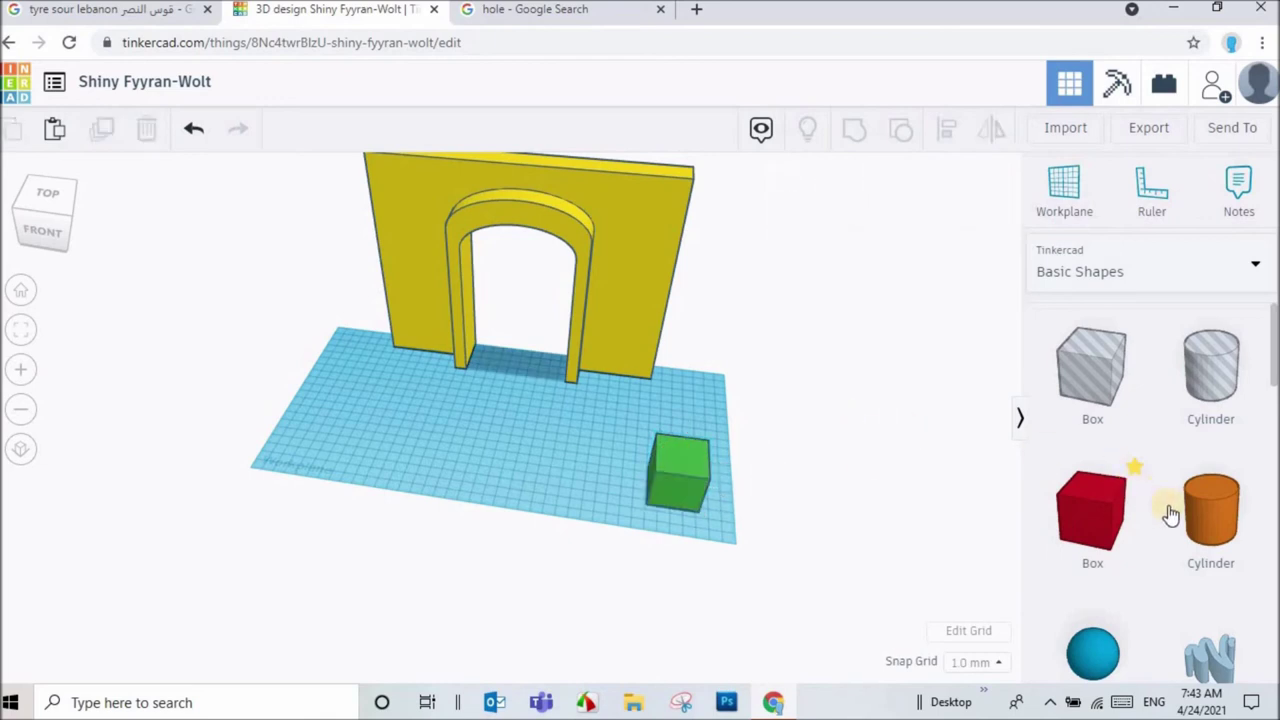
# - Set the workplane on the green box and add an orange cylinder sized 40 × 40
pyautogui.click(1064, 190)
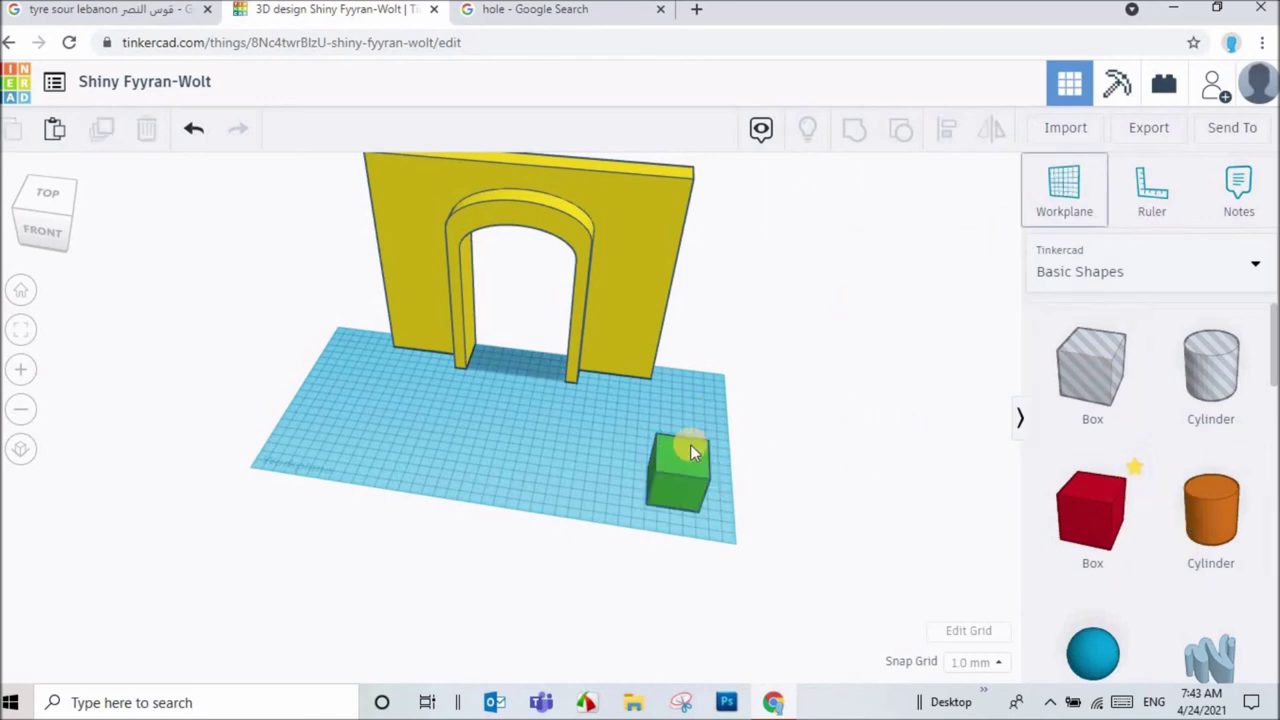
pyautogui.click(681, 458)
pyautogui.moveTo(1215, 520)
pyautogui.mouseDown()
pyautogui.moveTo(673, 457)
pyautogui.moveTo(690, 471)
pyautogui.mouseUp()
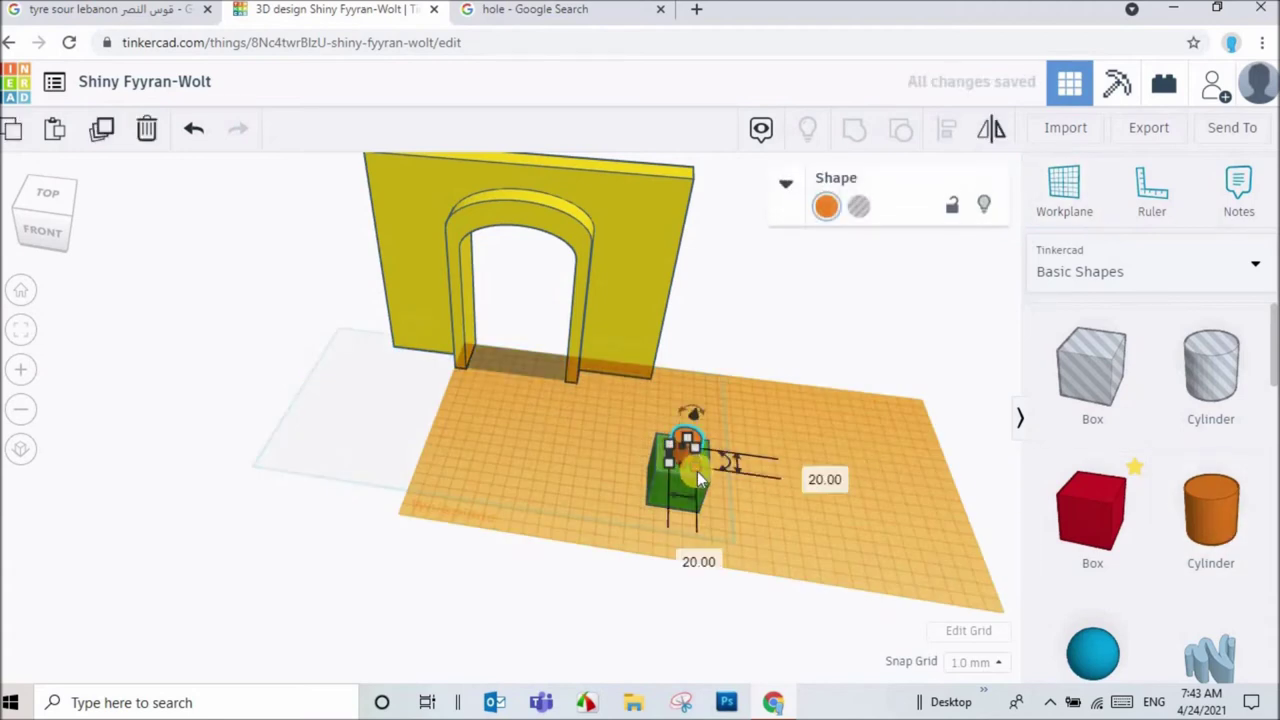
pyautogui.click(683, 556)
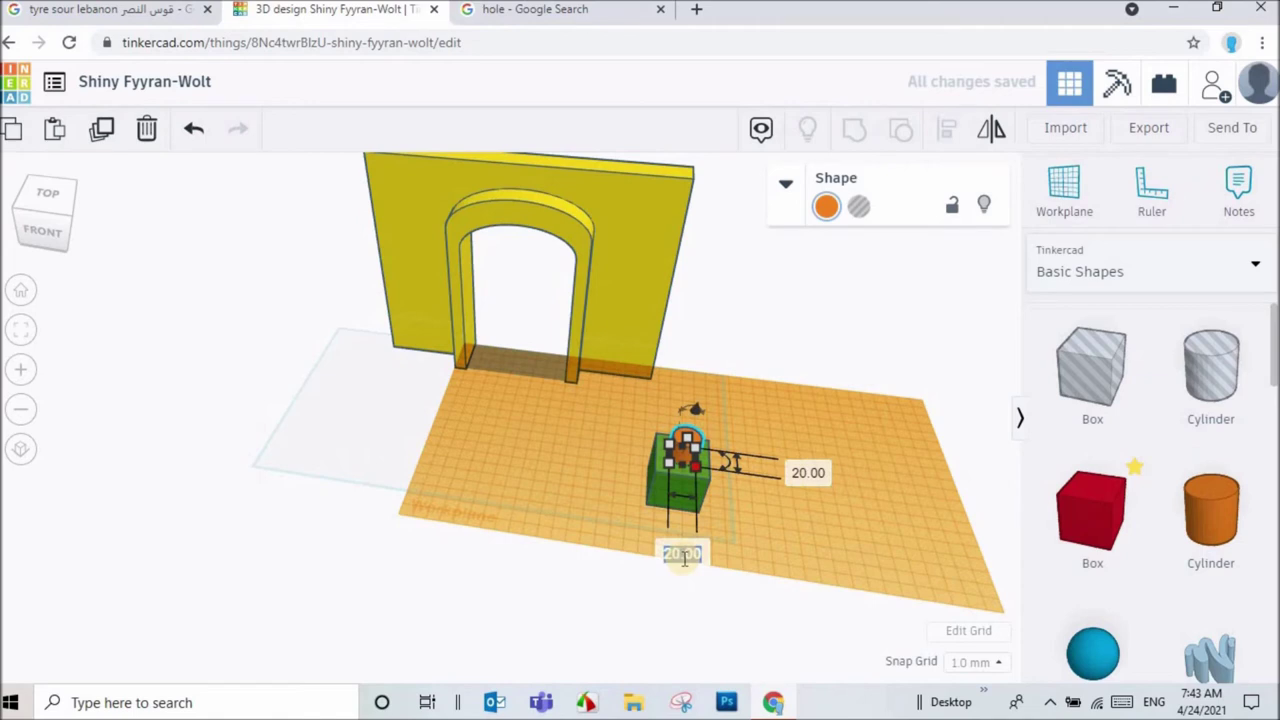
pyautogui.click(814, 478)
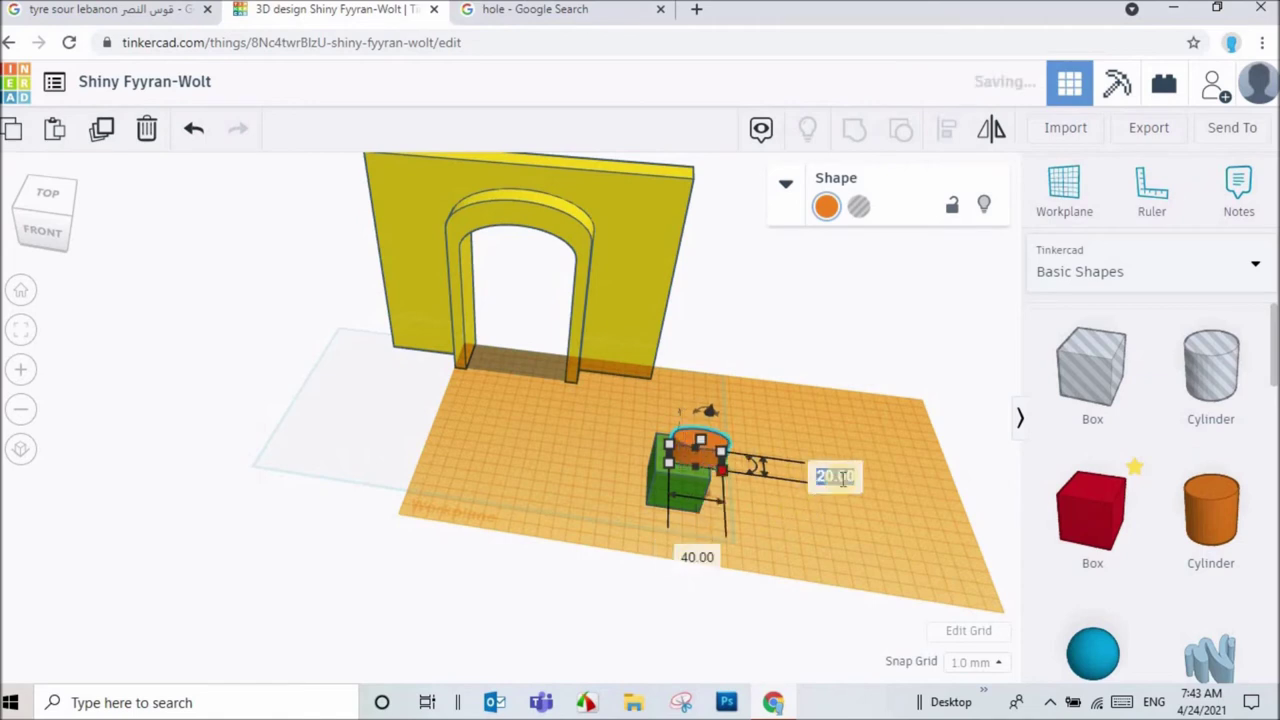
pyautogui.write('40')
pyautogui.press('Return')
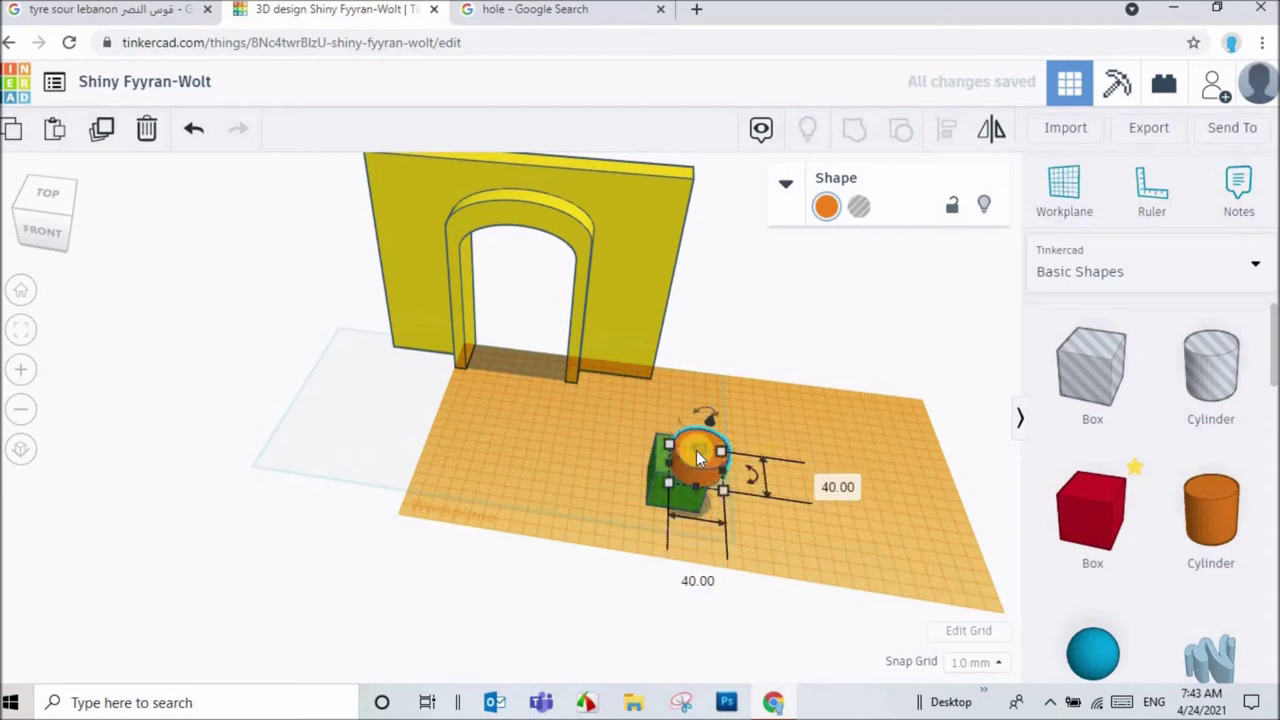
pyautogui.click(798, 456)
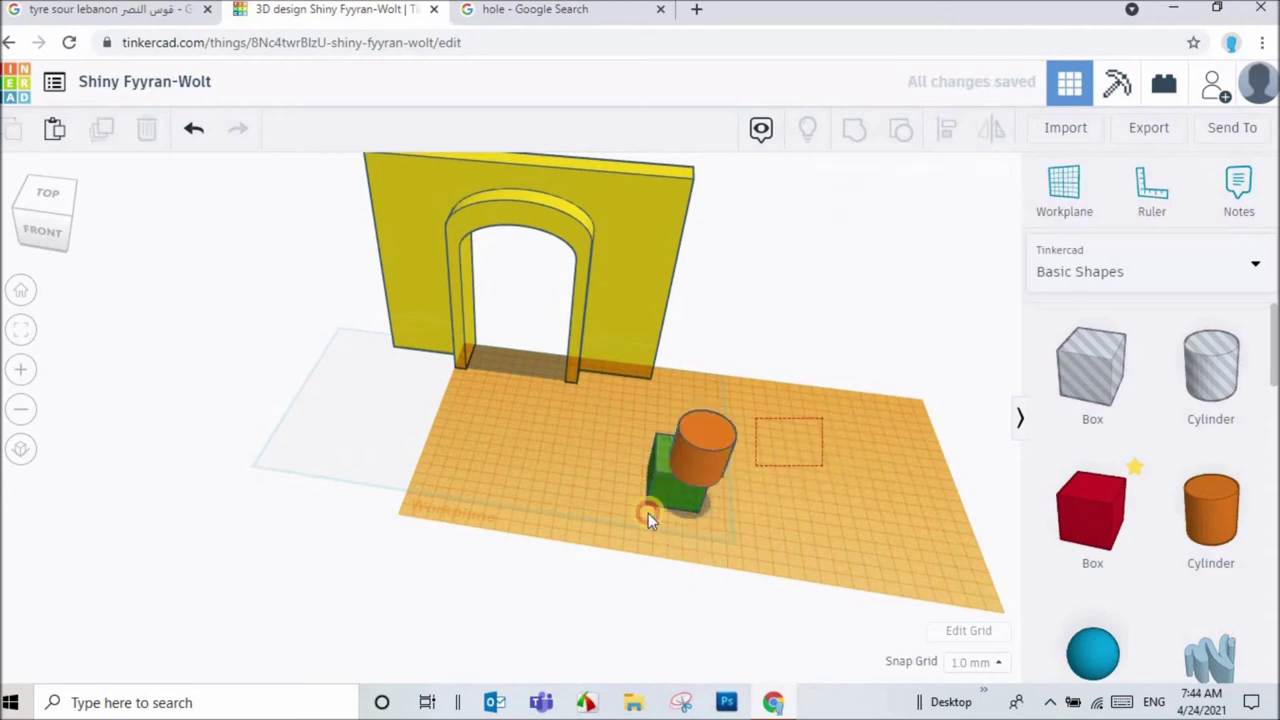
# - Centre the cylinder and green box on each other along both axes
pyautogui.moveTo(648, 513); pyautogui.dragTo(643, 516)
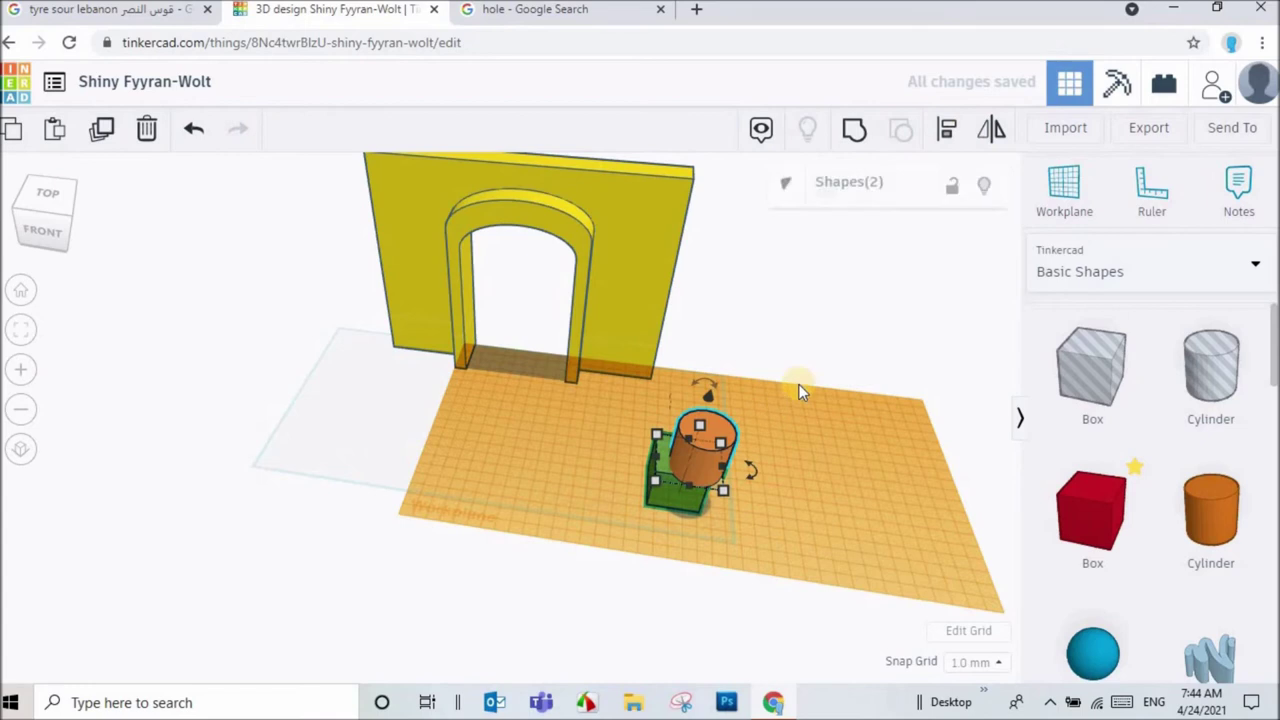
pyautogui.click(685, 508)
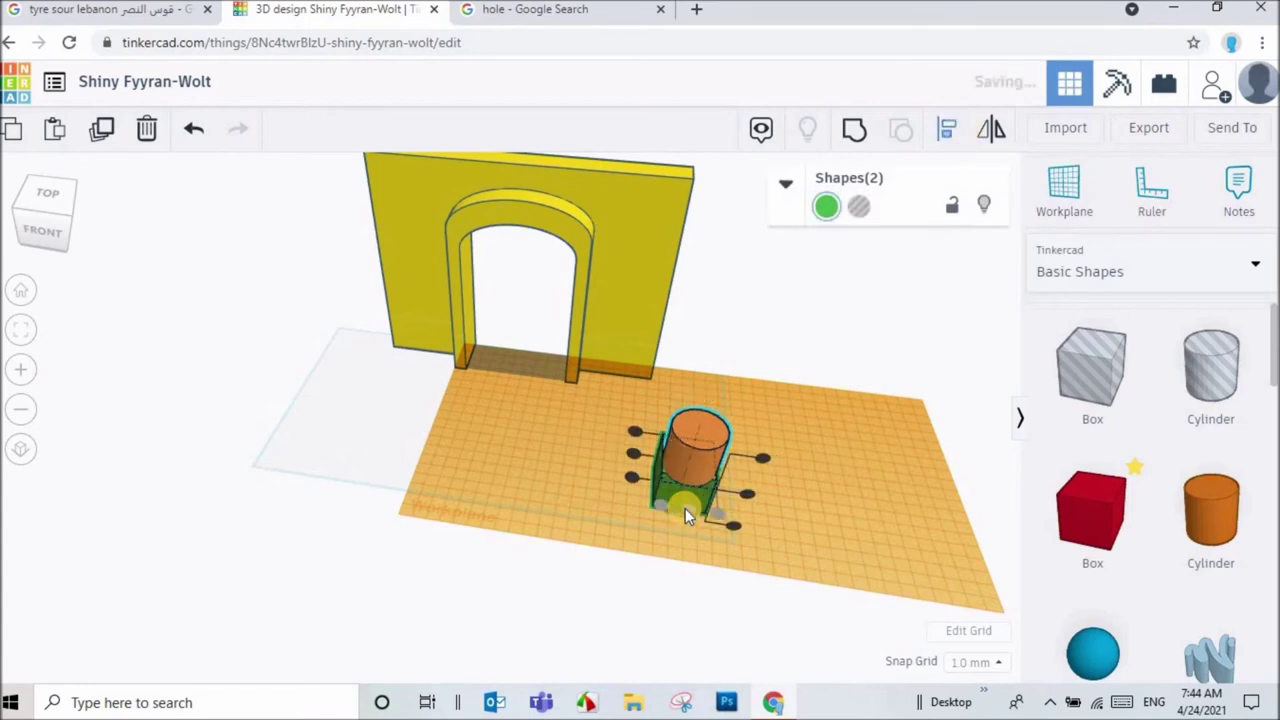
pyautogui.click(631, 457)
pyautogui.click(840, 503)
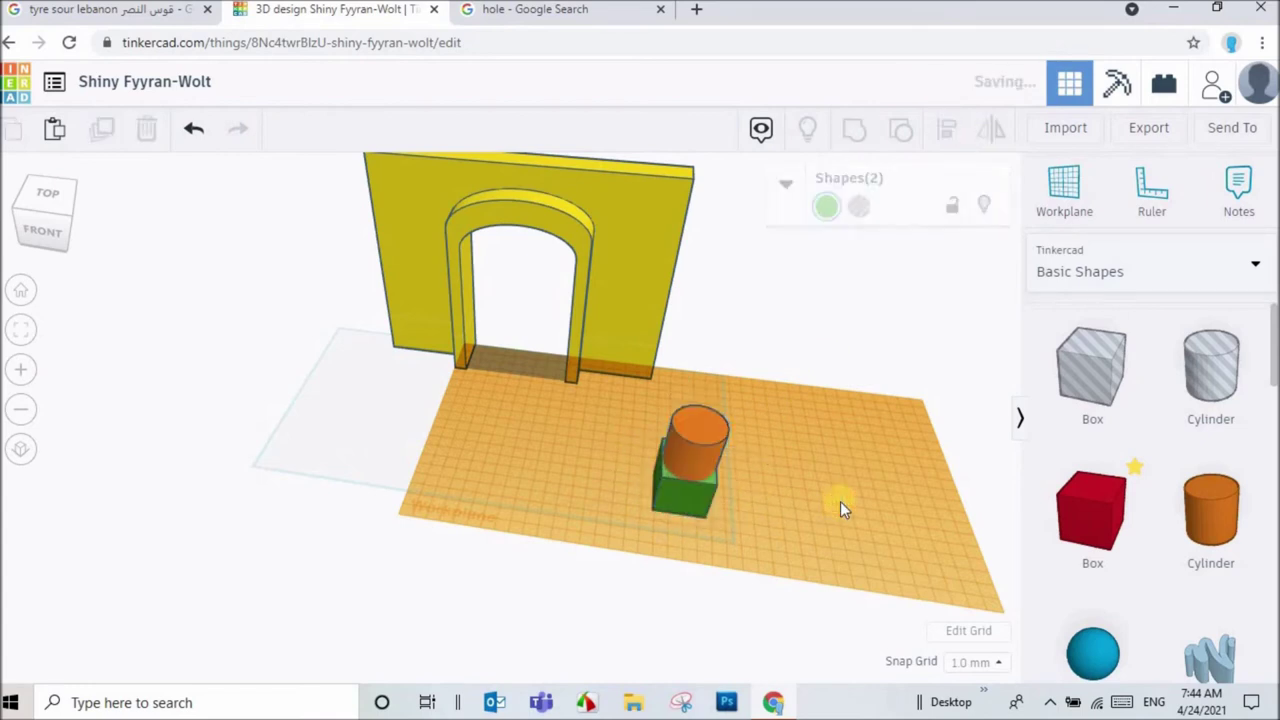
pyautogui.click(688, 479)
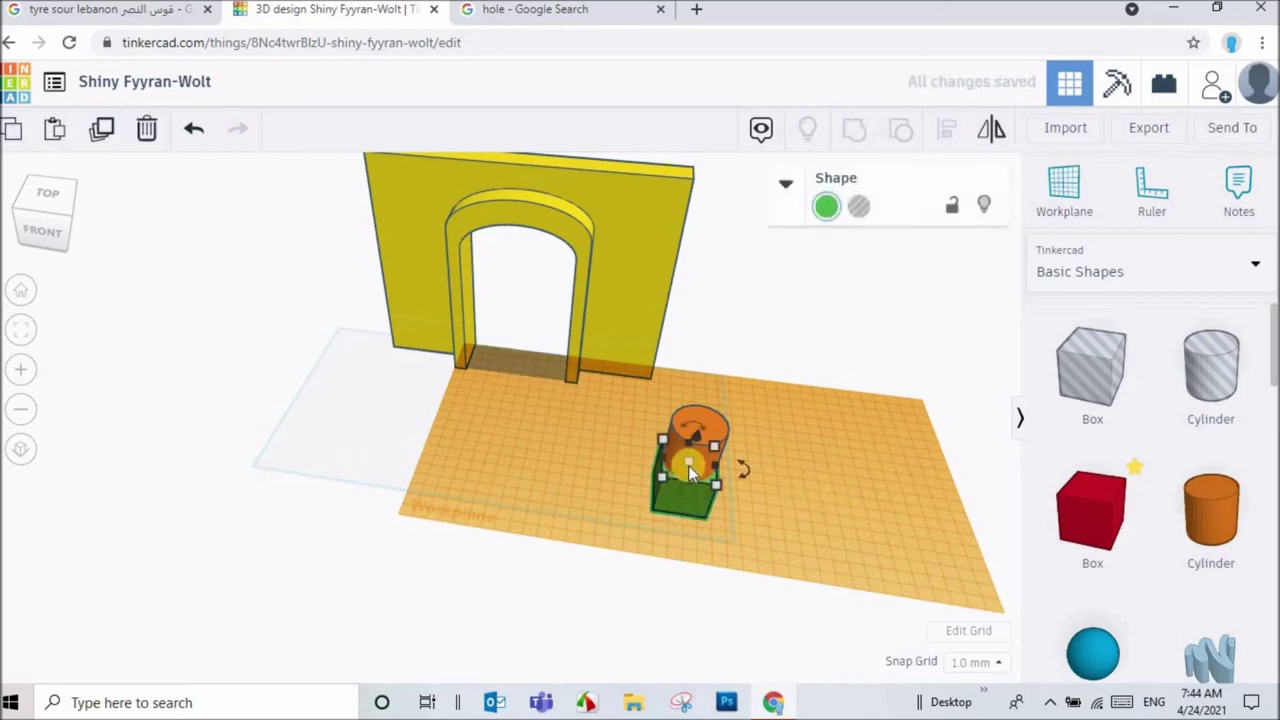
pyautogui.click(699, 439)
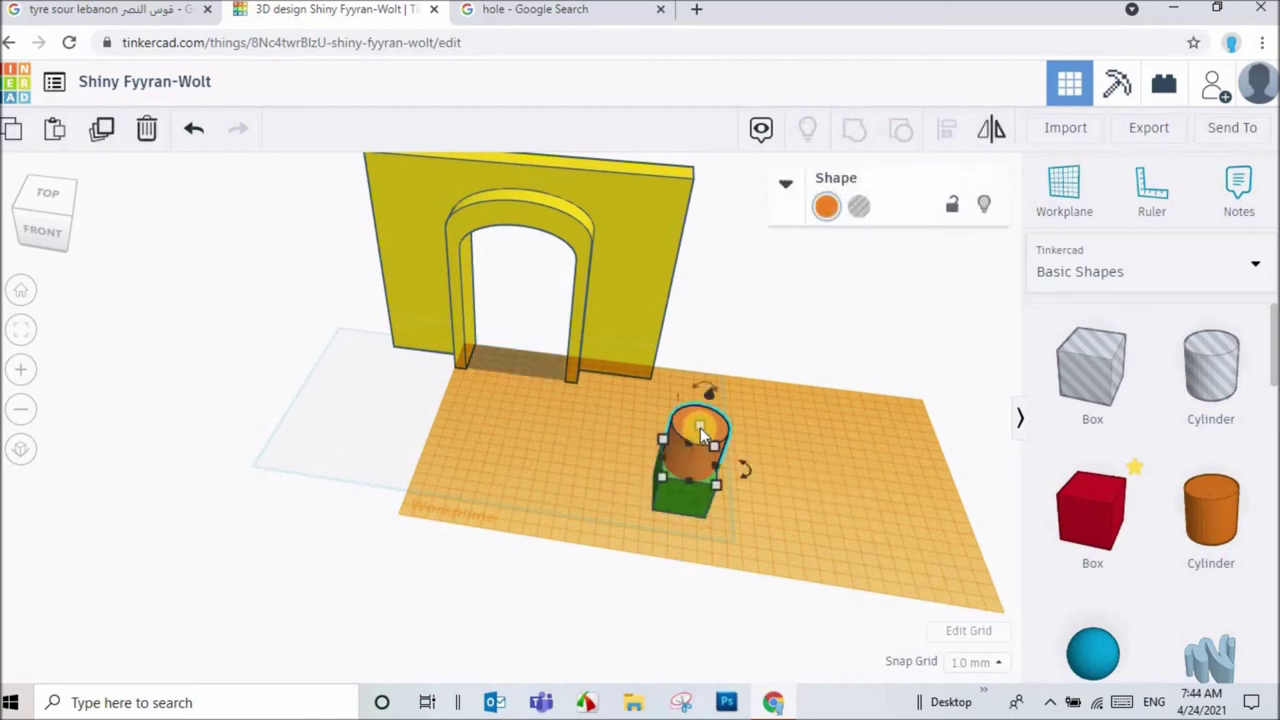
pyautogui.click(838, 512)
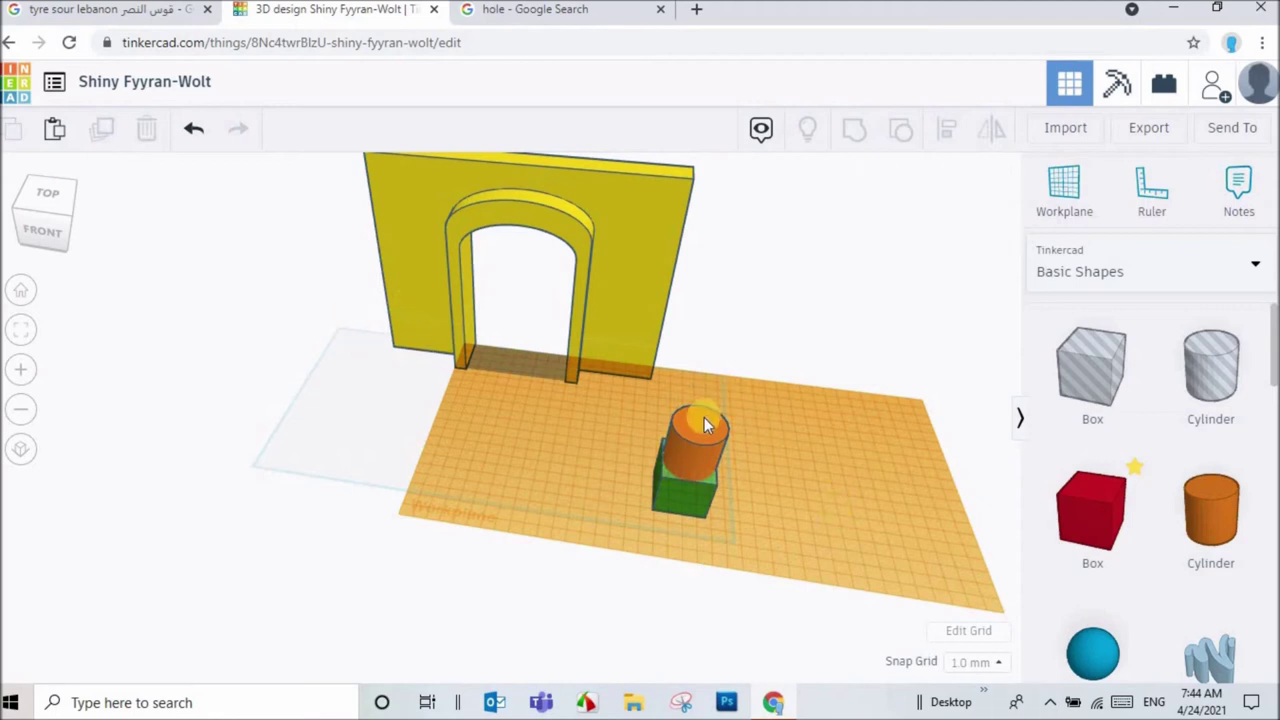
# - Place a new cylinder on the first cylinder's top and make it 60 tall
pyautogui.click(1048, 204)
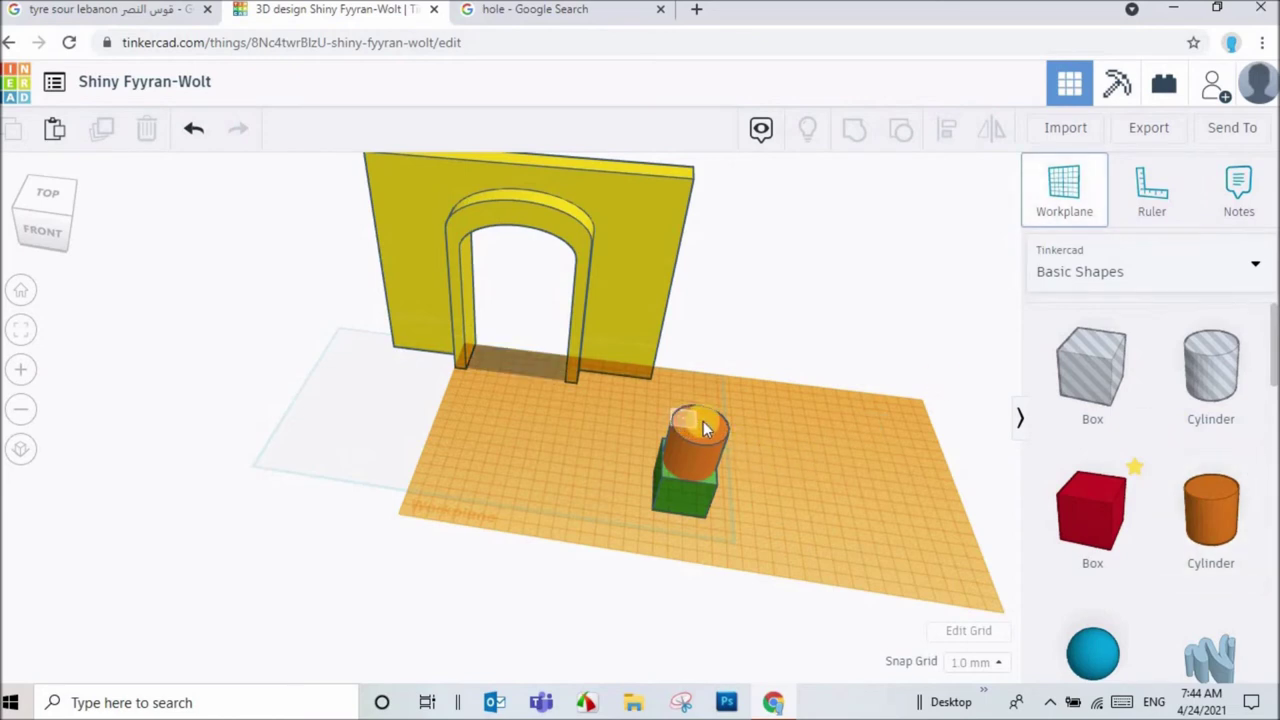
pyautogui.click(1027, 491)
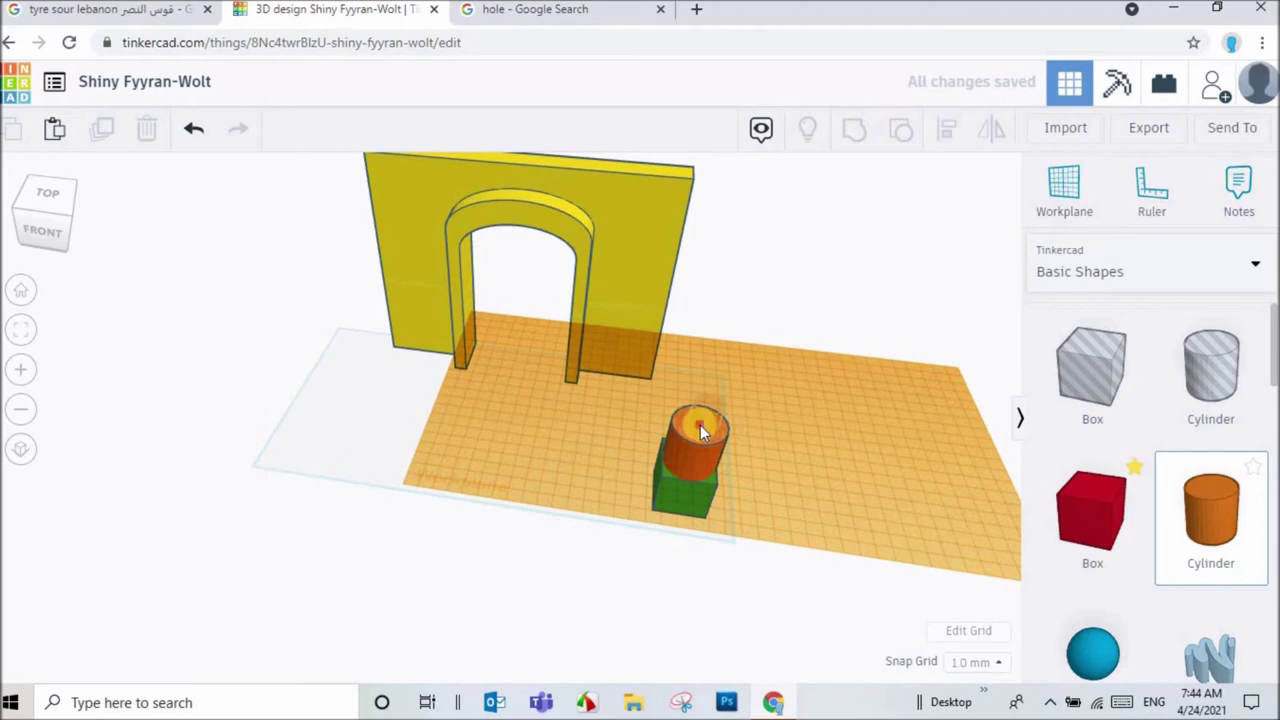
pyautogui.click(700, 430)
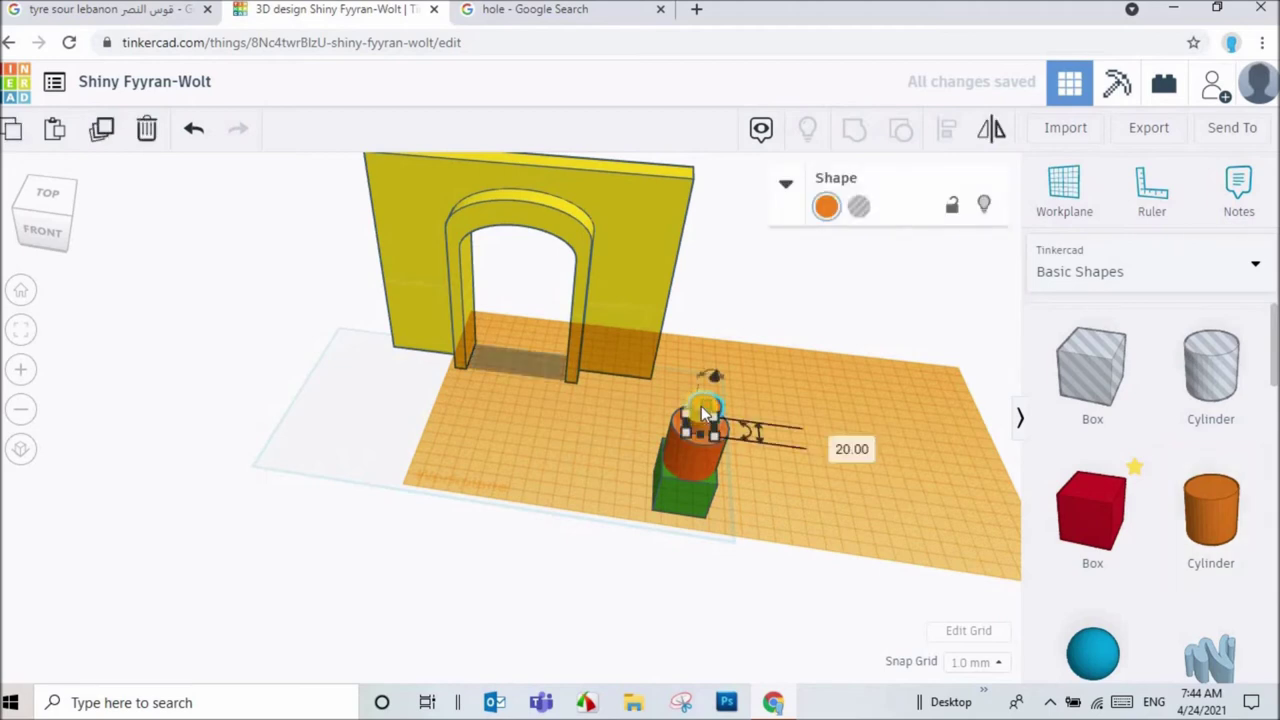
pyautogui.click(820, 414)
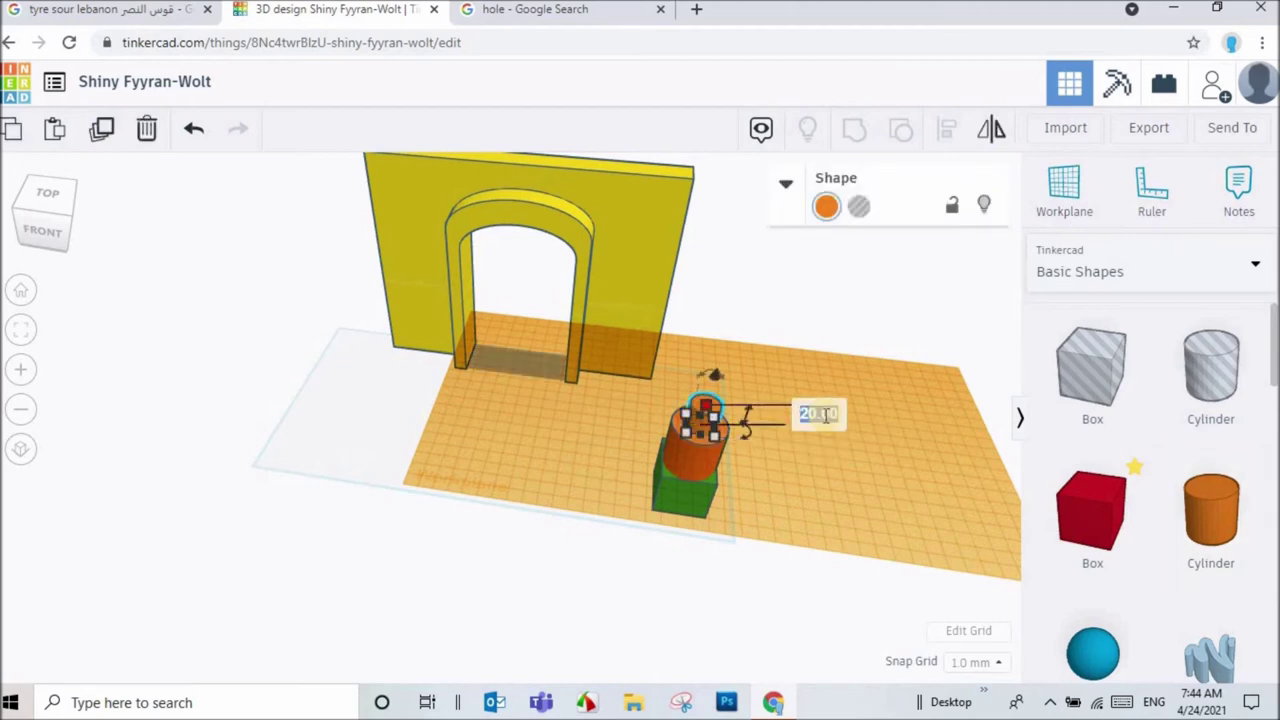
pyautogui.write('60')
pyautogui.press('Return')
pyautogui.click(858, 490)
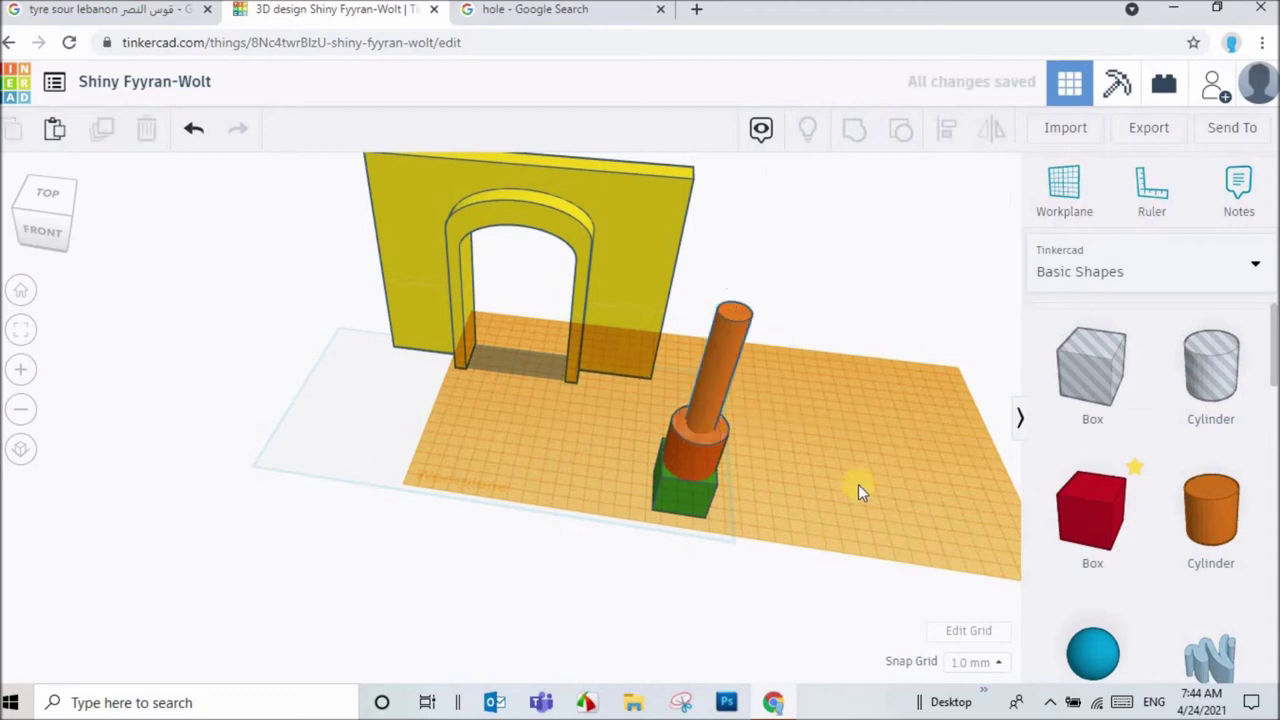
pyautogui.click(707, 390)
pyautogui.click(702, 526)
pyautogui.click(671, 491)
# - Centre all three column pieces over the green box along both axes
pyautogui.moveTo(822, 392); pyautogui.dragTo(694, 523)
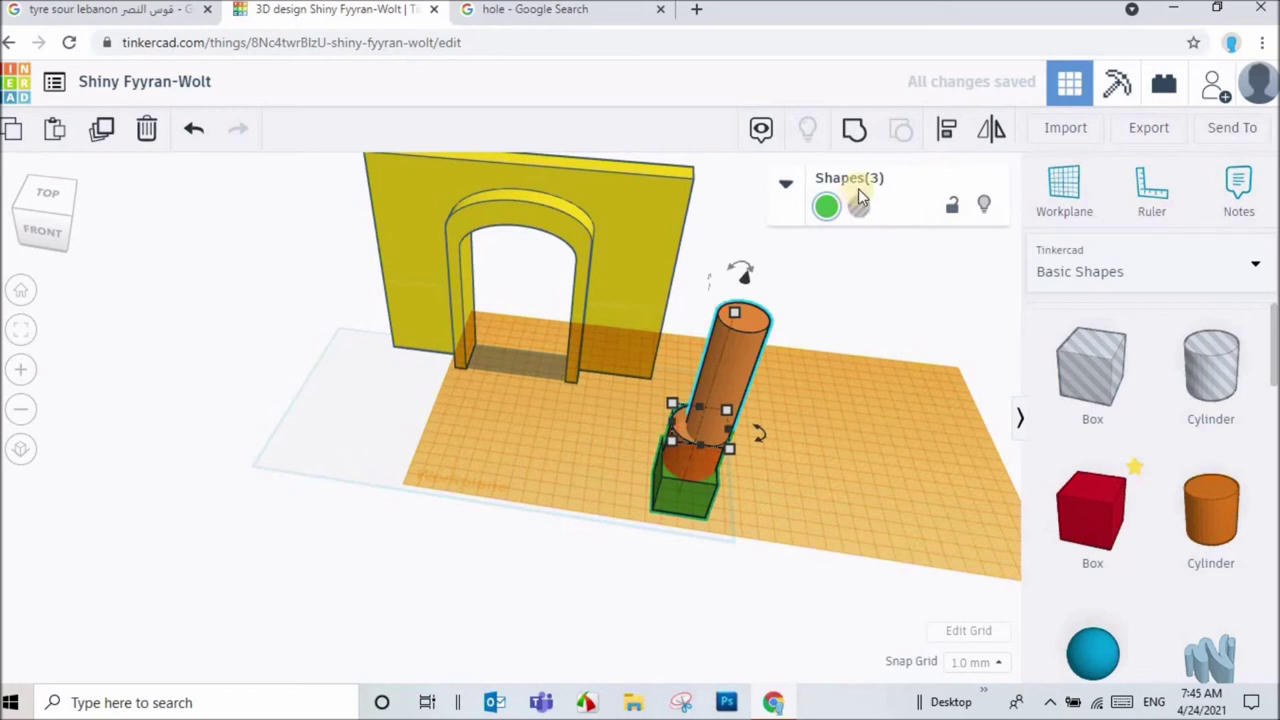
pyautogui.click(952, 131)
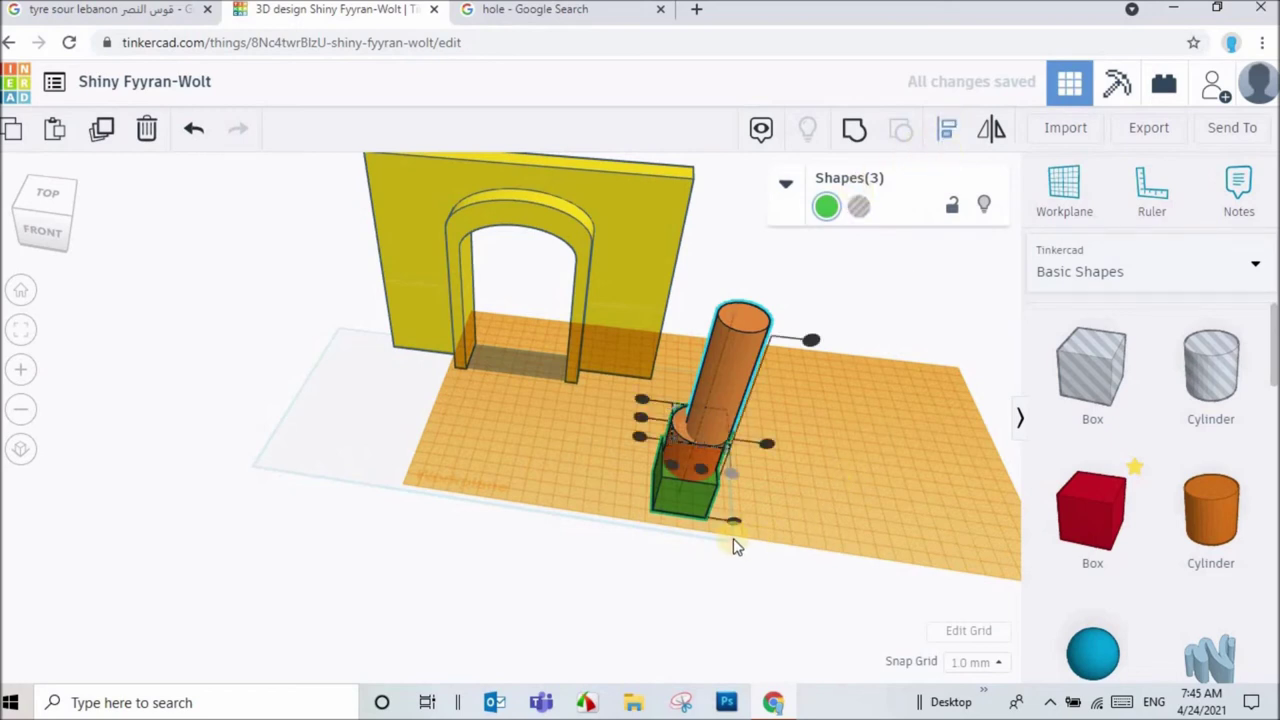
pyautogui.click(699, 469)
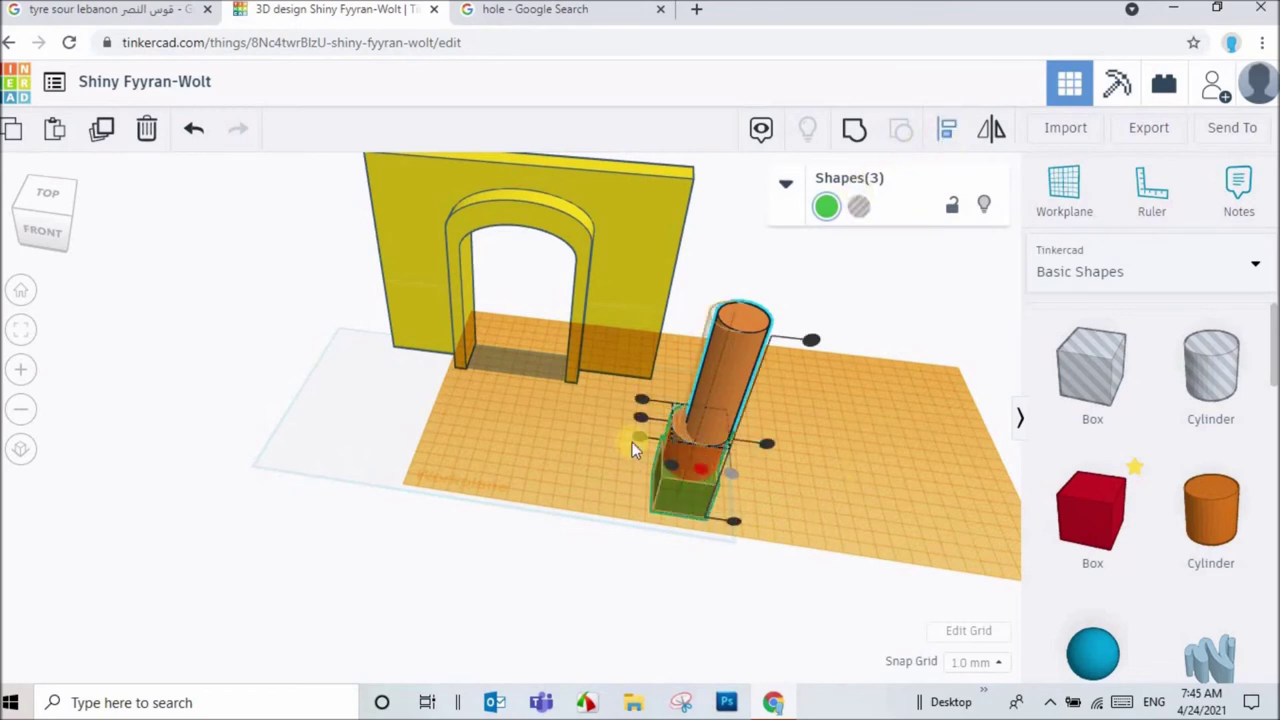
pyautogui.click(641, 413)
pyautogui.click(978, 362)
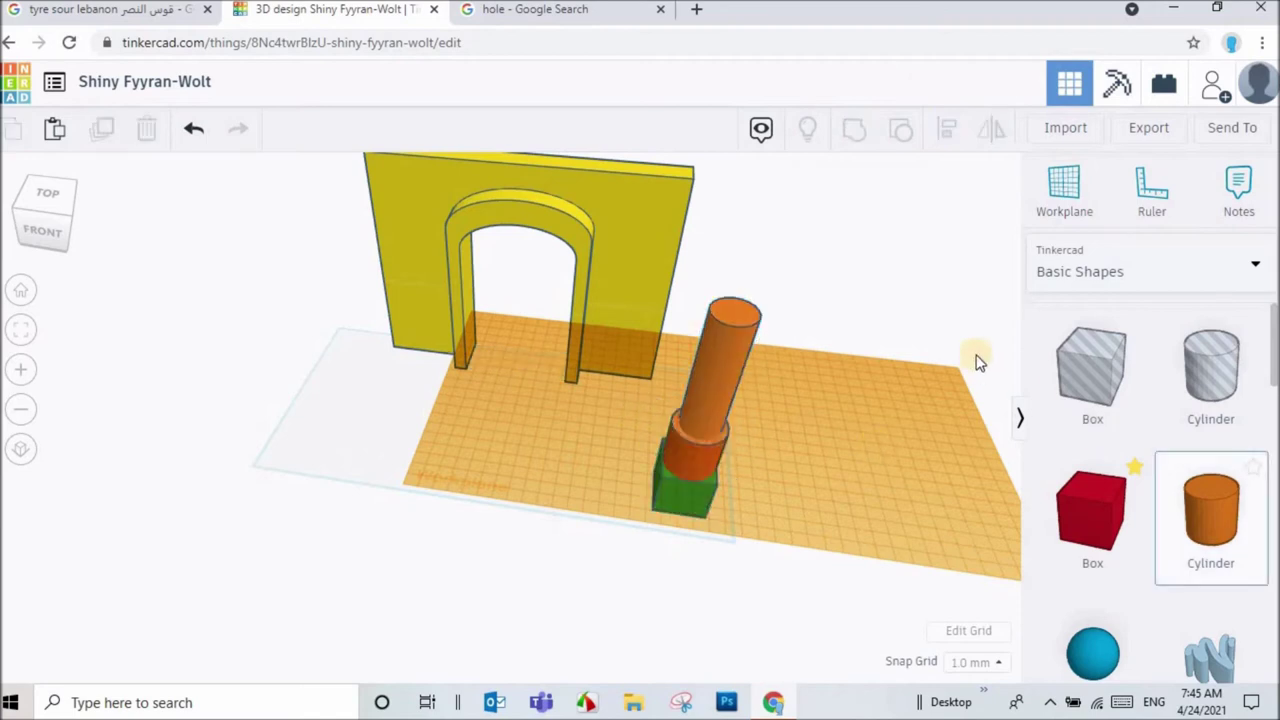
# - Cap the tall shaft with a new cylinder sized 40
pyautogui.click(1064, 182)
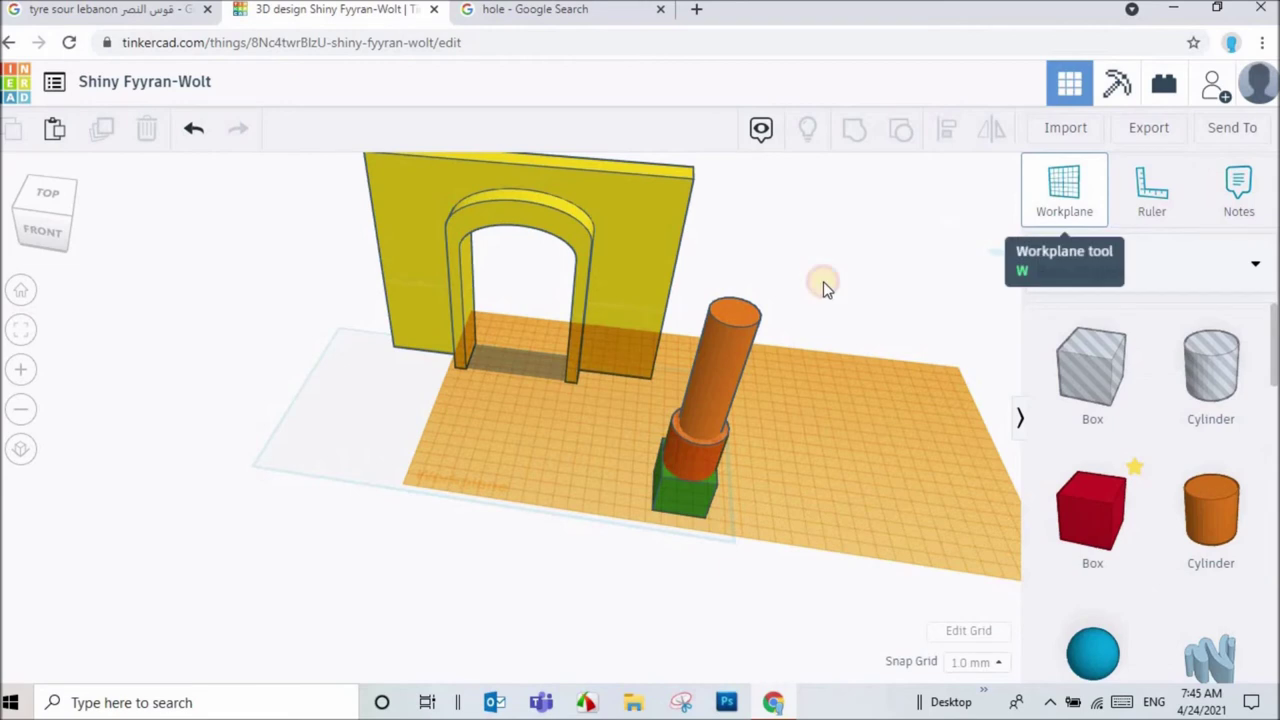
pyautogui.click(729, 313)
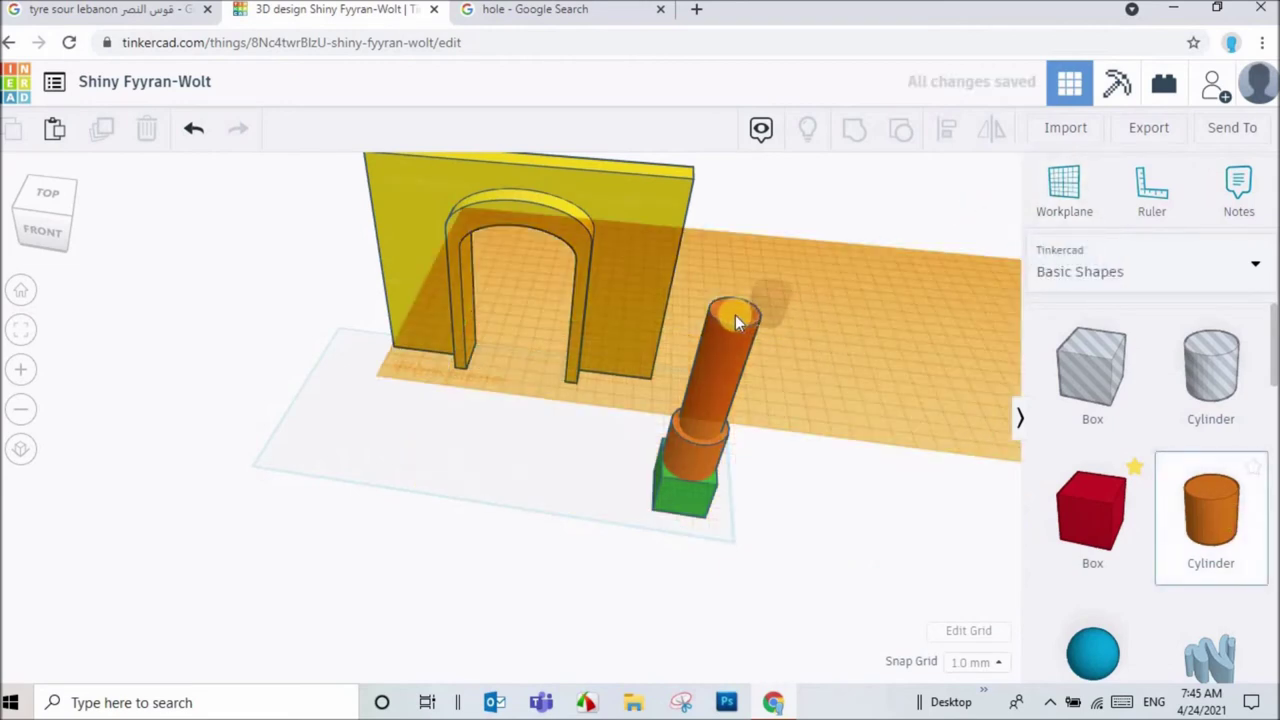
pyautogui.click(734, 315)
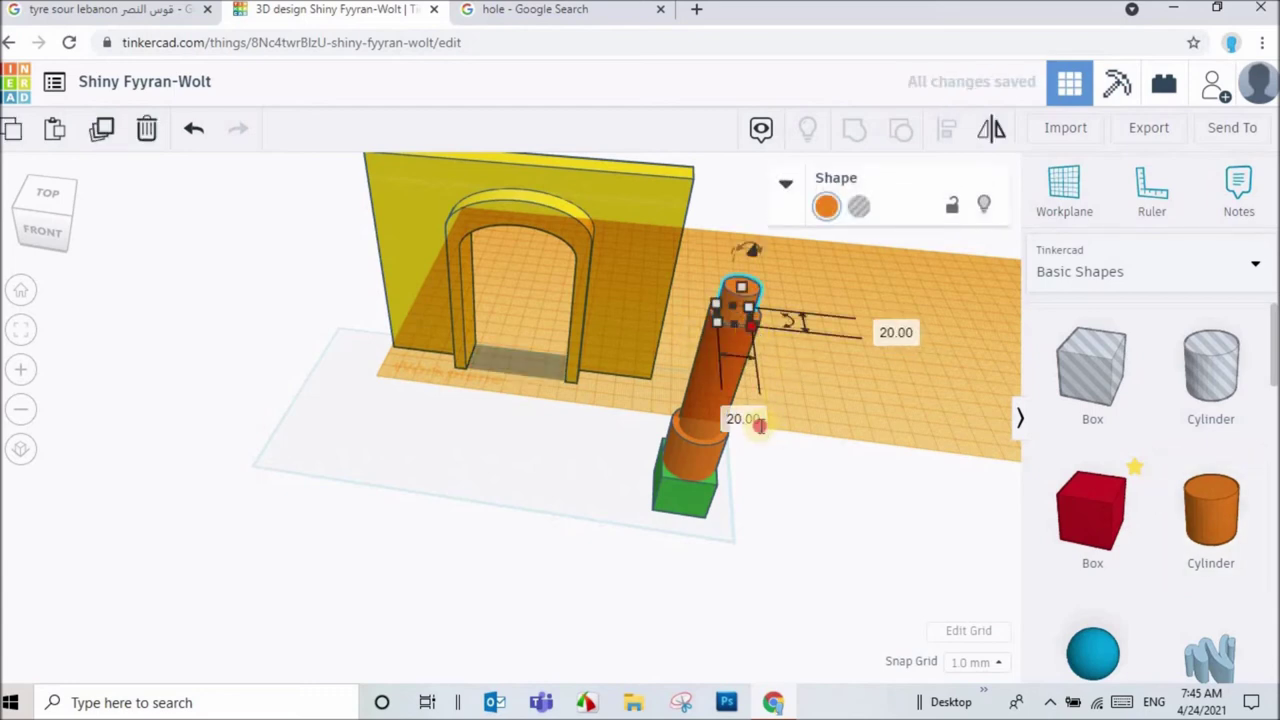
pyautogui.click(757, 421)
pyautogui.write('40')
pyautogui.press('Return')
# - Align all four pieces into one straight column
pyautogui.moveTo(836, 270); pyautogui.dragTo(710, 522)
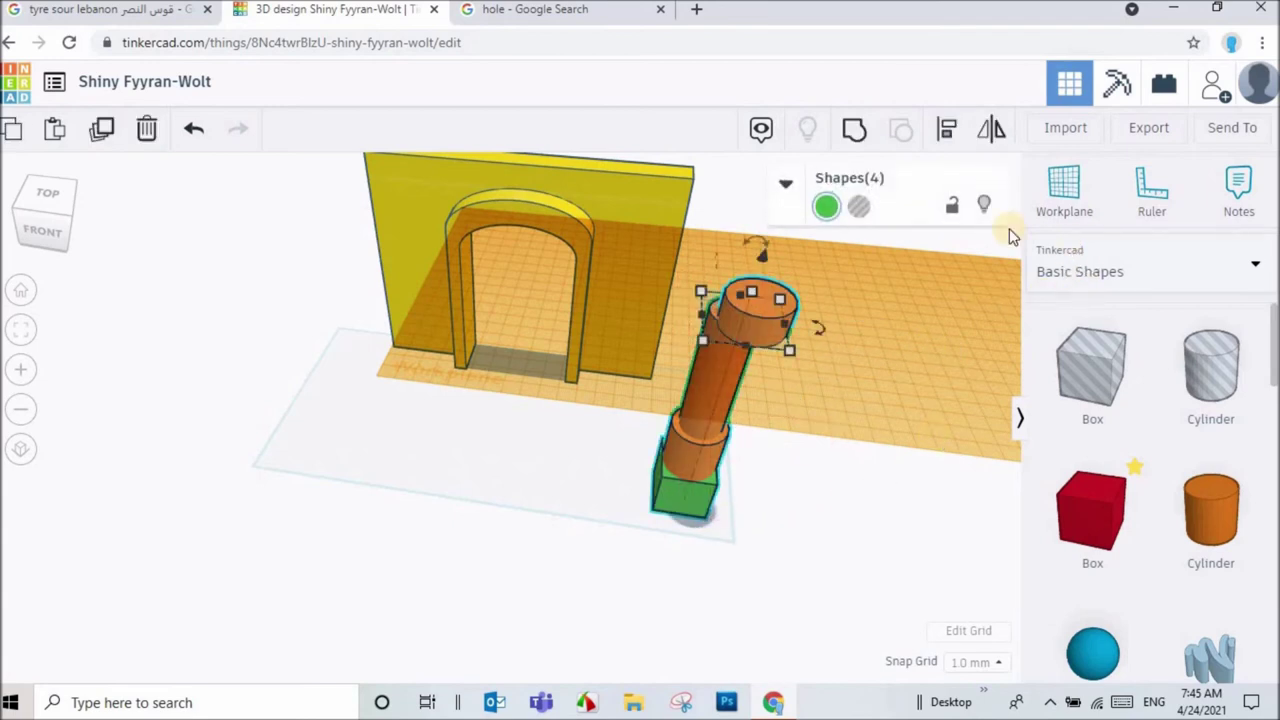
pyautogui.click(946, 128)
pyautogui.click(746, 368)
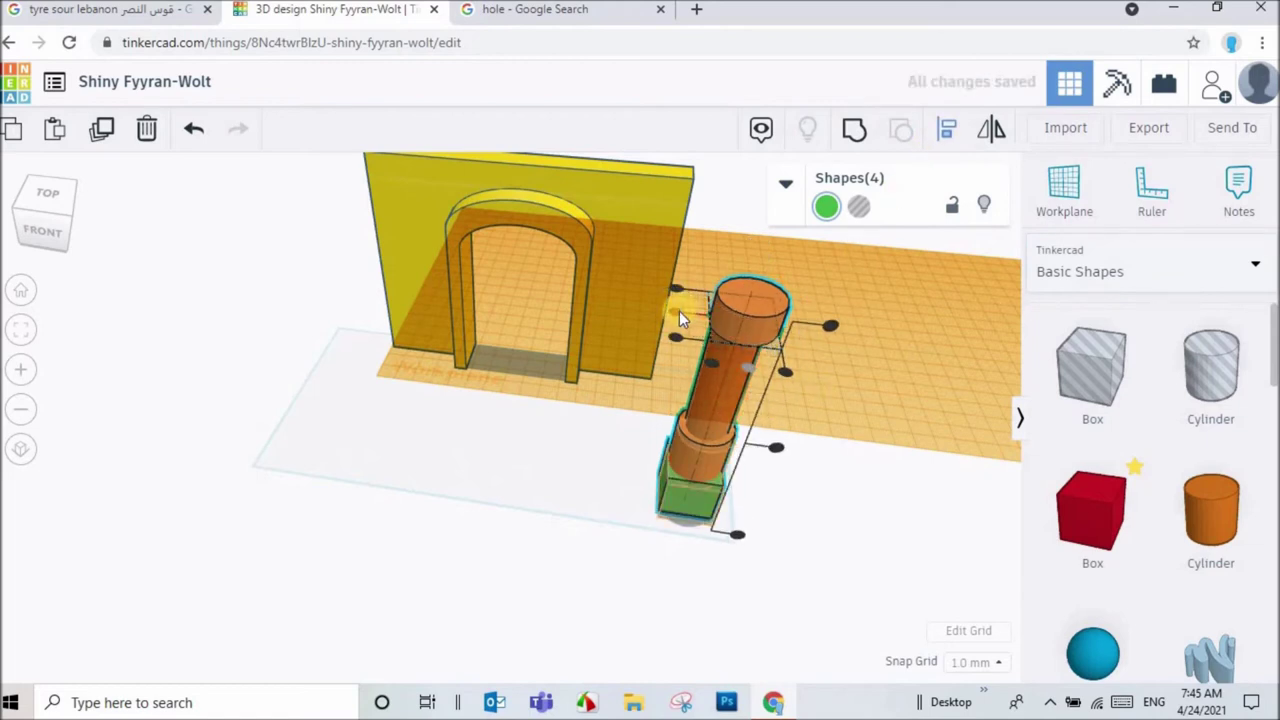
pyautogui.click(954, 502)
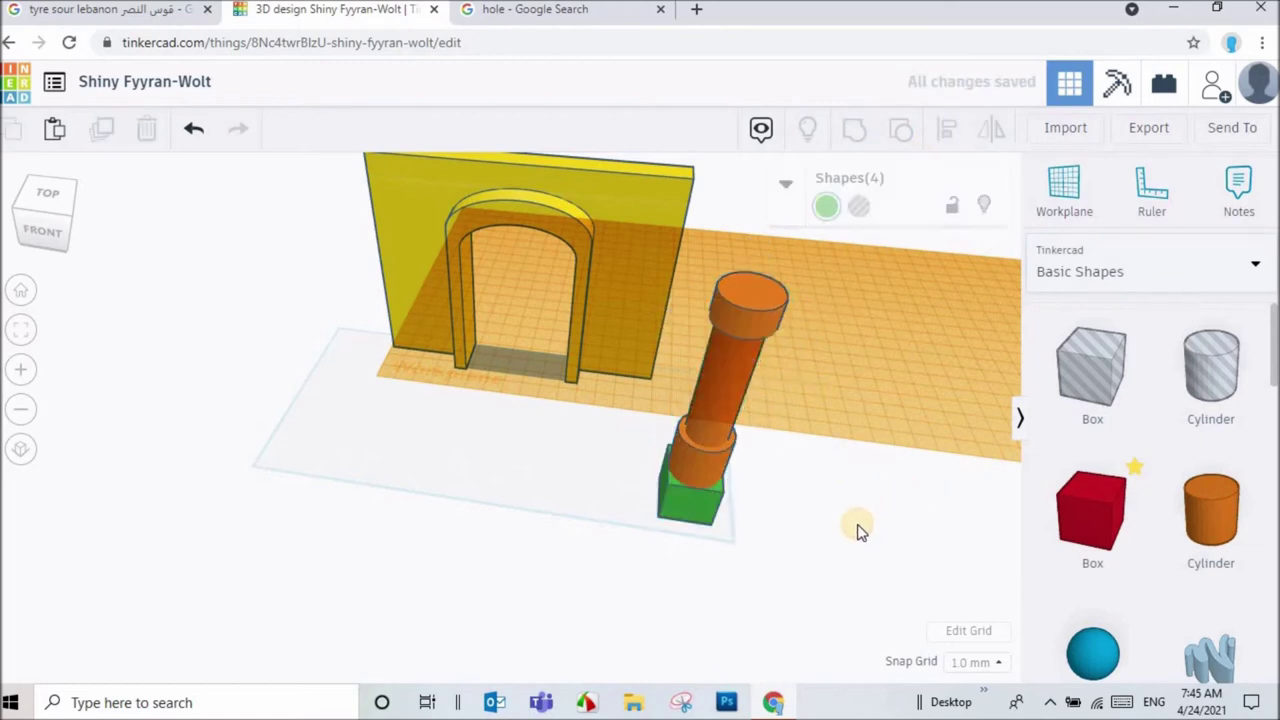
# - Return the workplane to the ground grid
pyautogui.moveTo(769, 520)
pyautogui.mouseDown(button='right')
pyautogui.moveTo(672, 540)
pyautogui.moveTo(829, 486)
pyautogui.moveTo(883, 520)
pyautogui.moveTo(836, 510)
pyautogui.mouseUp(button='right')
pyautogui.click(1064, 190)
pyautogui.click(590, 430)
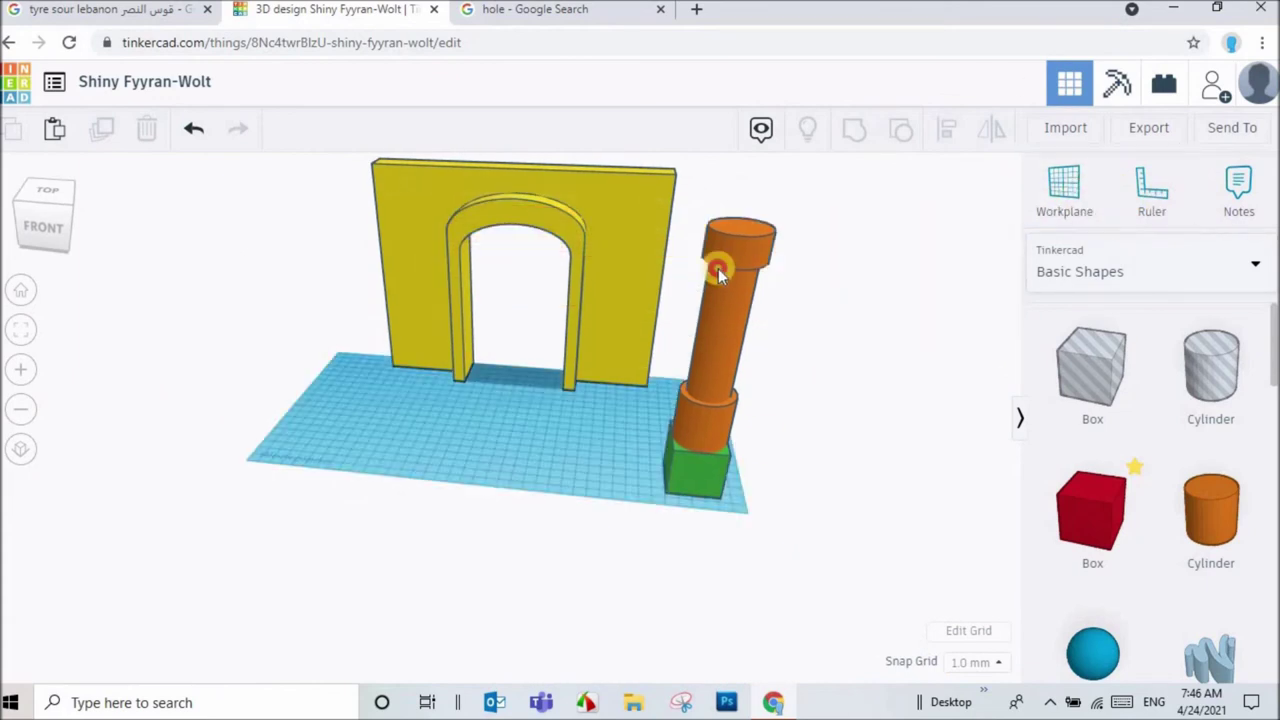
# - Group the four column pieces into one pillar and shift it left toward the wall
pyautogui.moveTo(660, 473); pyautogui.dragTo(657, 514)
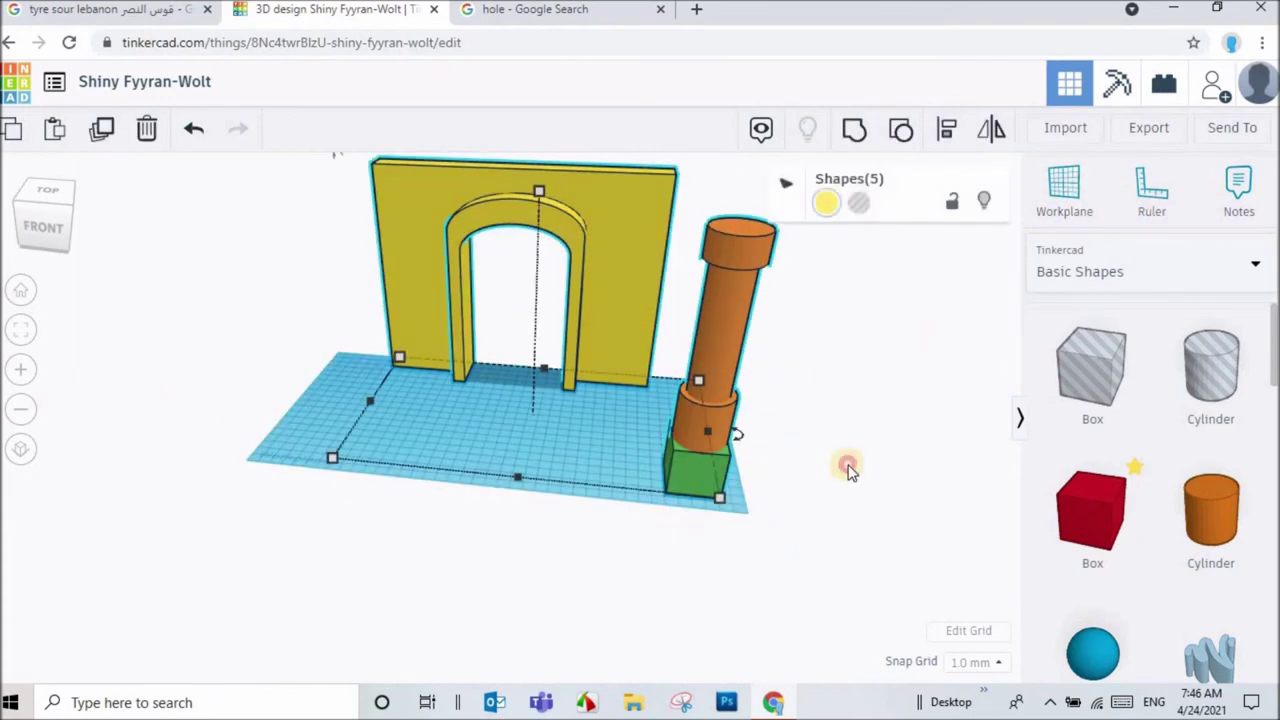
pyautogui.moveTo(823, 220); pyautogui.dragTo(689, 517)
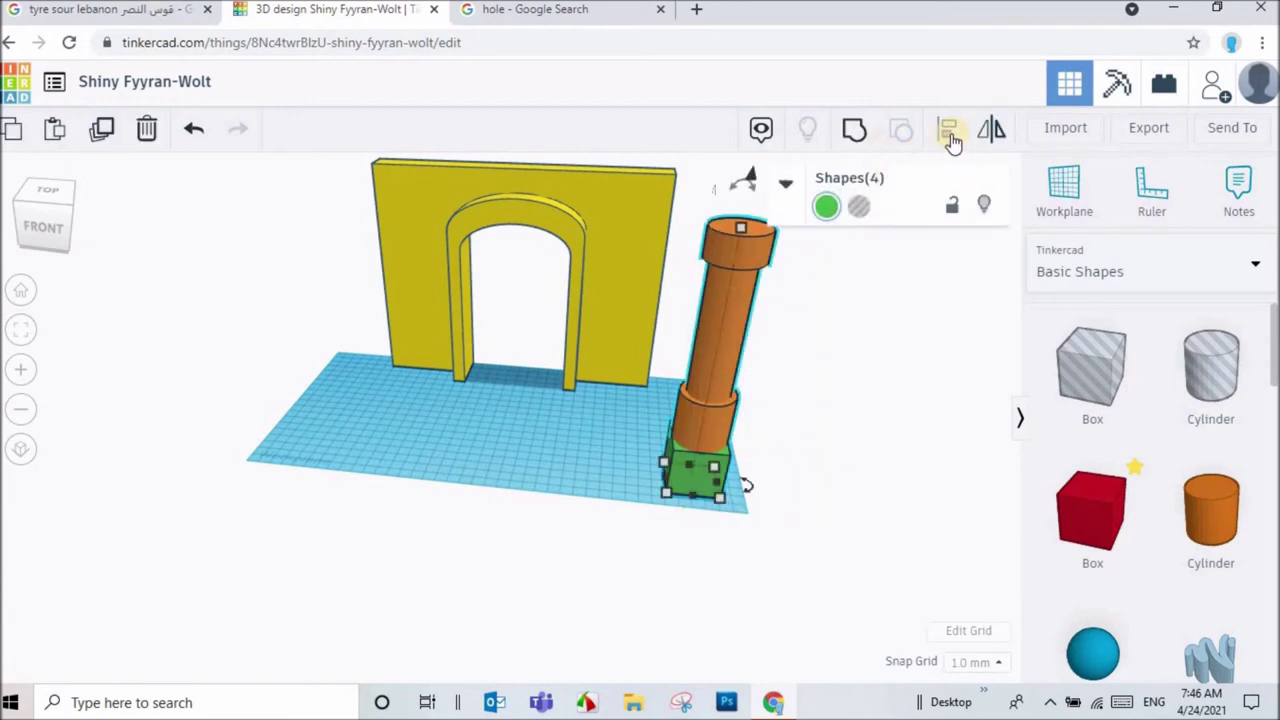
pyautogui.click(855, 128)
pyautogui.click(835, 320)
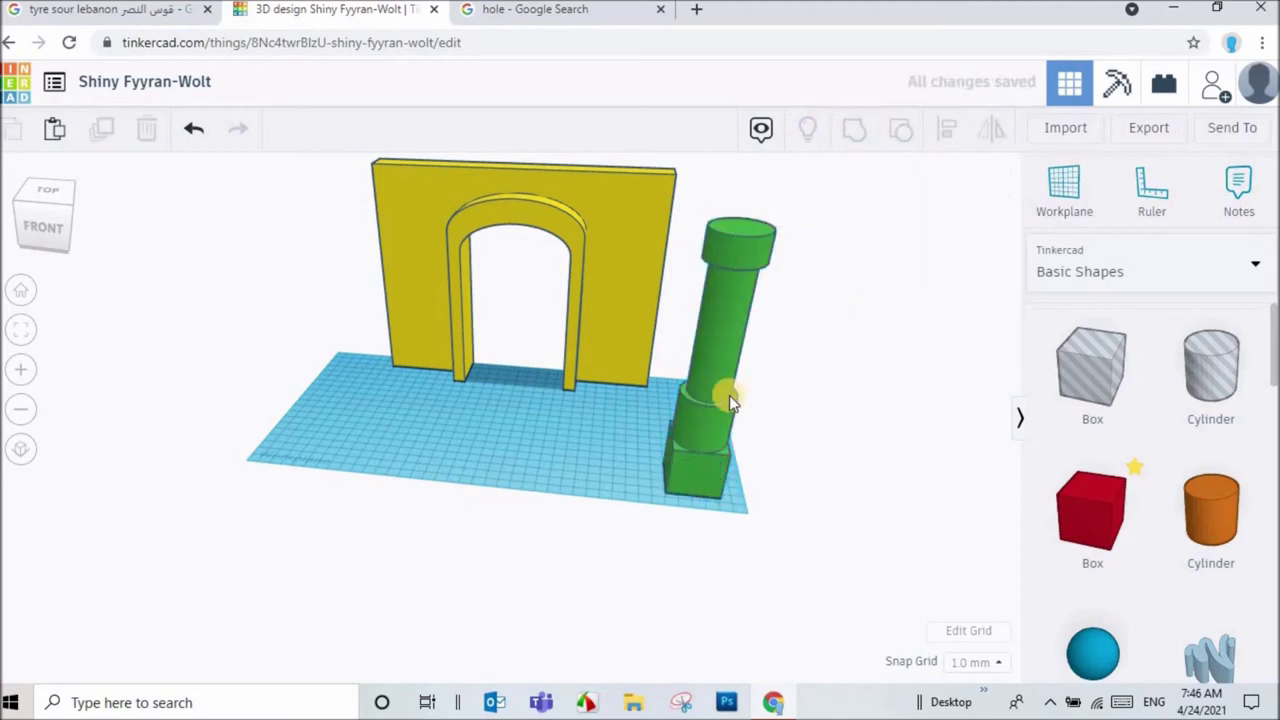
pyautogui.moveTo(705, 484); pyautogui.dragTo(628, 478)
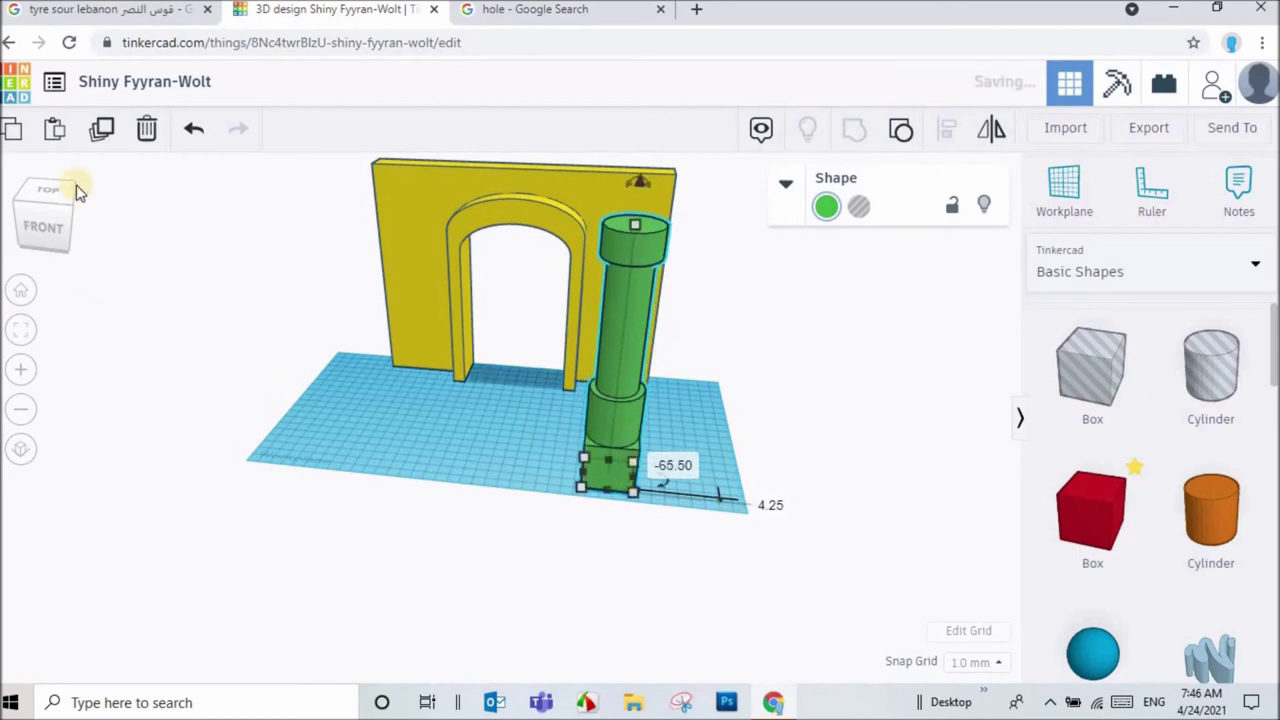
# - Drag the green pillar against the yellow wall's right end and check its placement from the front
pyautogui.click(35, 192)
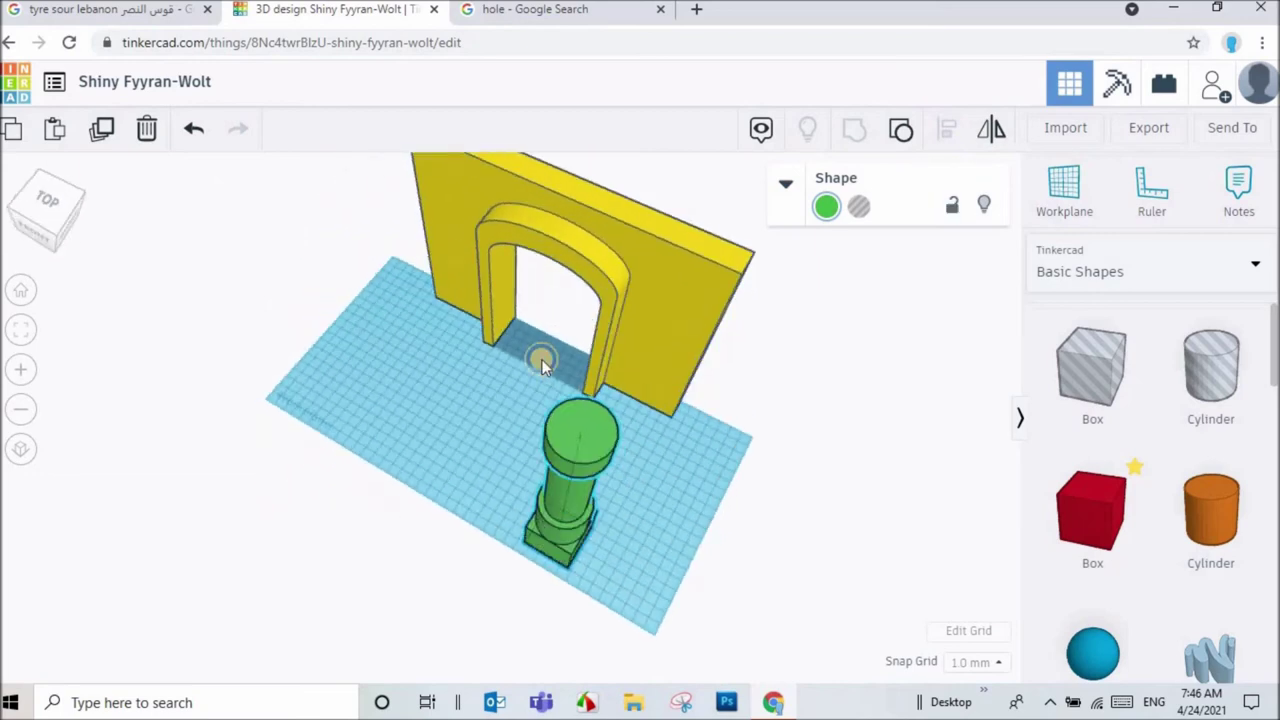
pyautogui.moveTo(550, 360); pyautogui.dragTo(679, 538, button='right')
pyautogui.moveTo(525, 522); pyautogui.dragTo(641, 423)
pyautogui.click(810, 416)
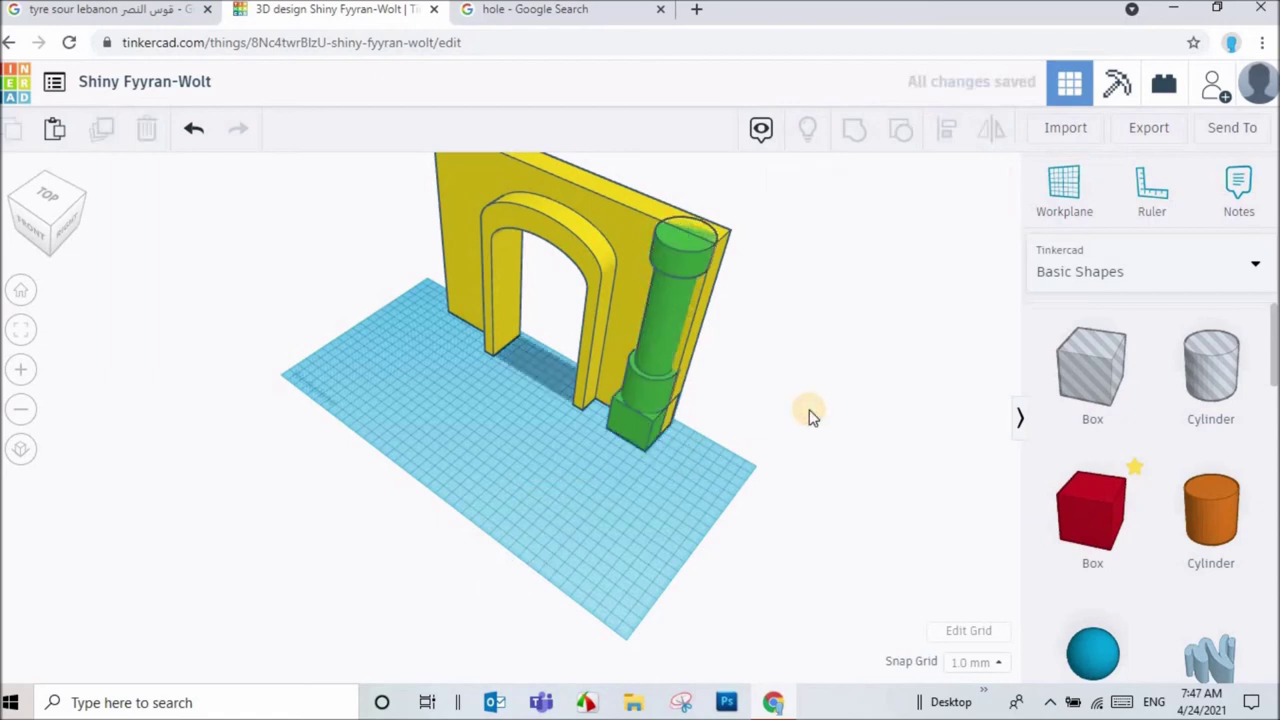
pyautogui.moveTo(749, 443); pyautogui.dragTo(857, 423, button='right')
pyautogui.moveTo(692, 449)
pyautogui.mouseDown(button='right')
pyautogui.moveTo(466, 429)
pyautogui.moveTo(531, 437)
pyautogui.moveTo(534, 466)
pyautogui.moveTo(677, 497)
pyautogui.moveTo(800, 472)
pyautogui.moveTo(829, 451)
pyautogui.moveTo(323, 457)
pyautogui.moveTo(241, 428)
pyautogui.mouseUp(button='right')
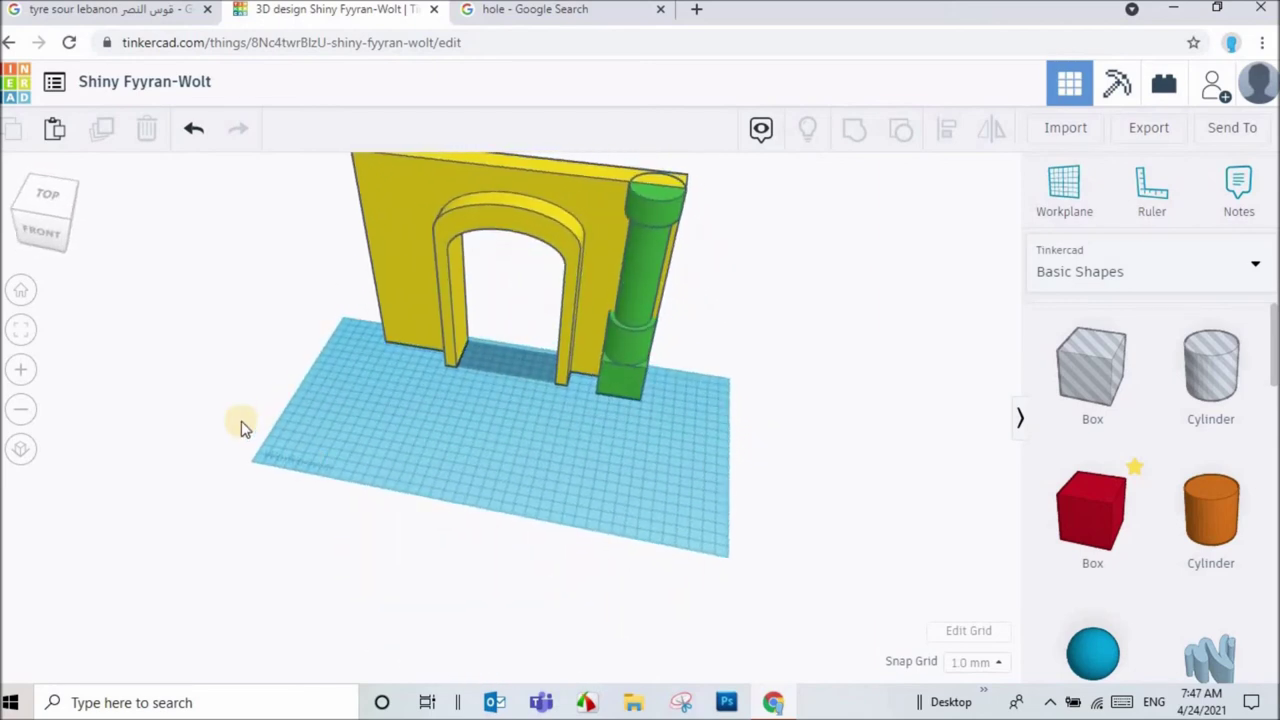
# - Duplicate the green column and place the copy at the wall's left end with offsets -220 and 0
pyautogui.click(638, 347)
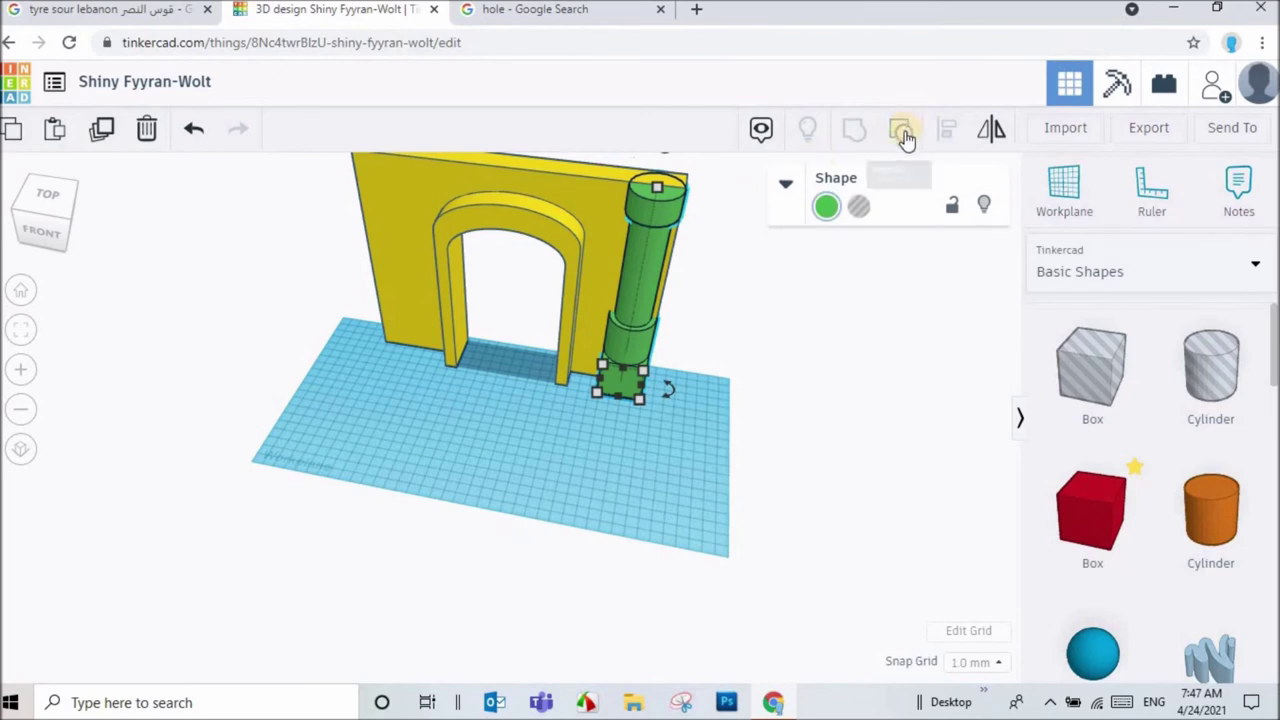
pyautogui.click(104, 138)
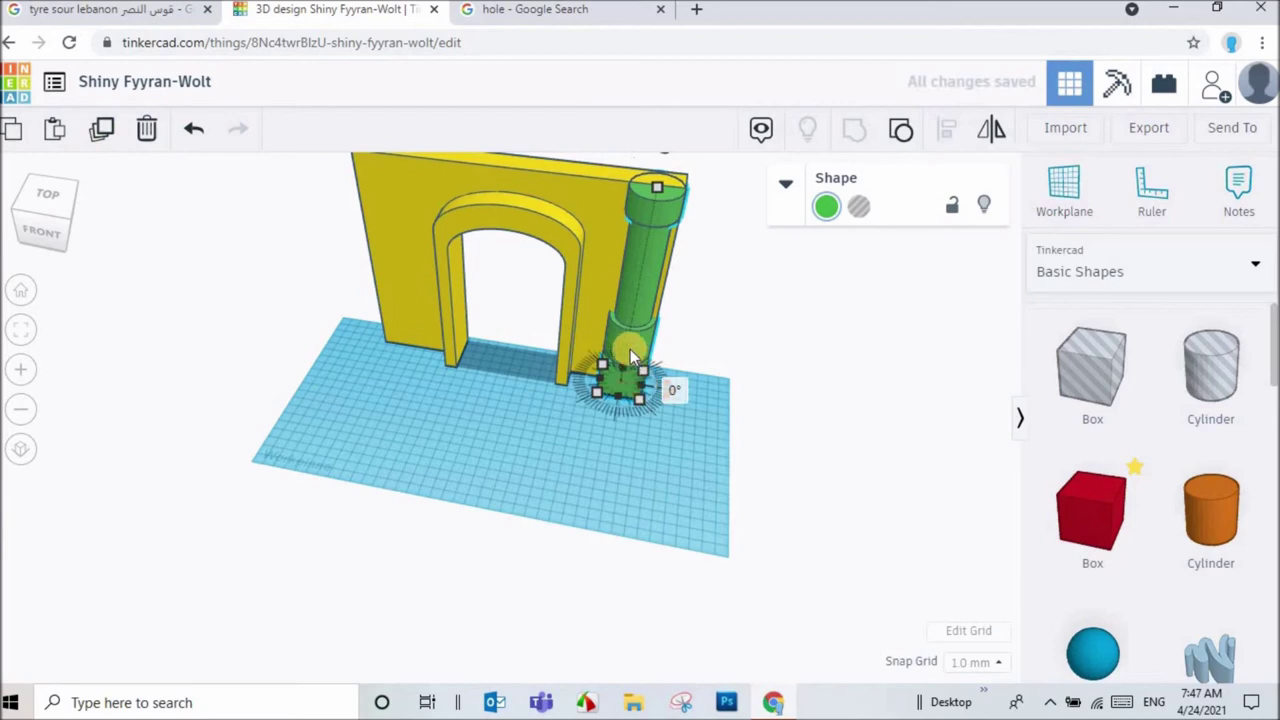
pyautogui.moveTo(630, 348); pyautogui.dragTo(389, 304)
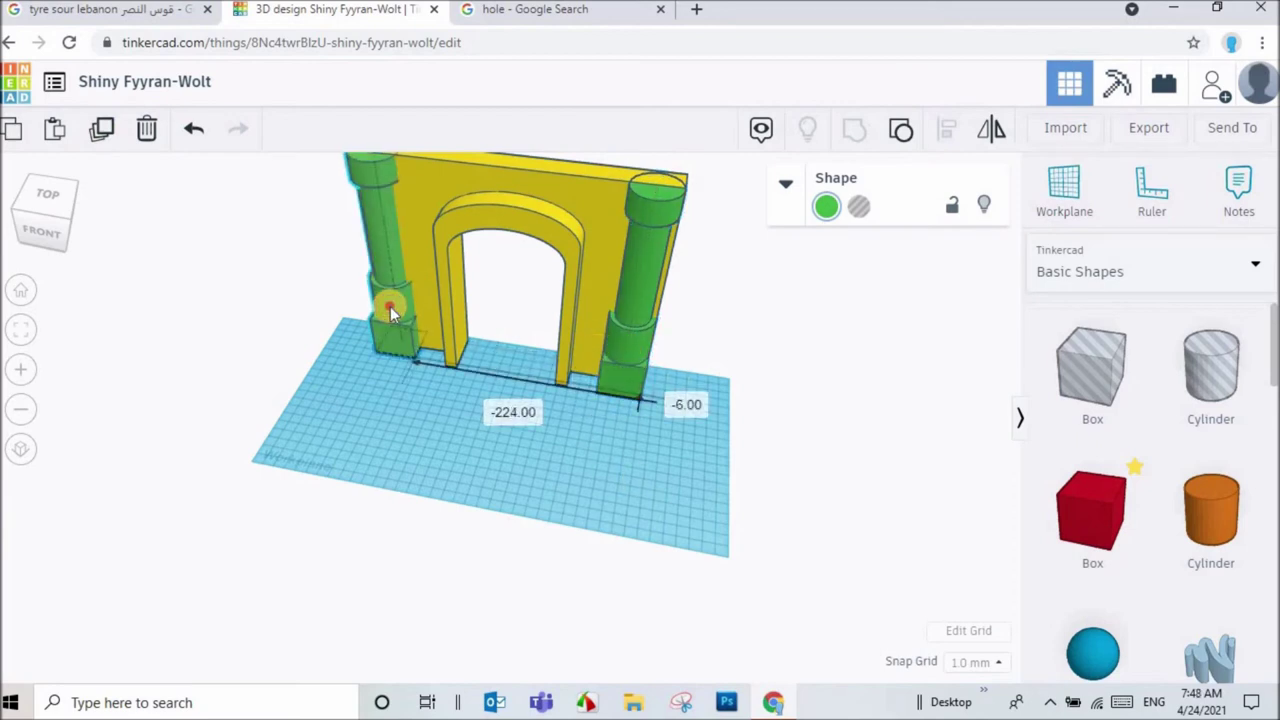
pyautogui.click(519, 411)
pyautogui.write('-220')
pyautogui.click(686, 405)
pyautogui.write('0')
pyautogui.press('Return')
pyautogui.click(333, 390)
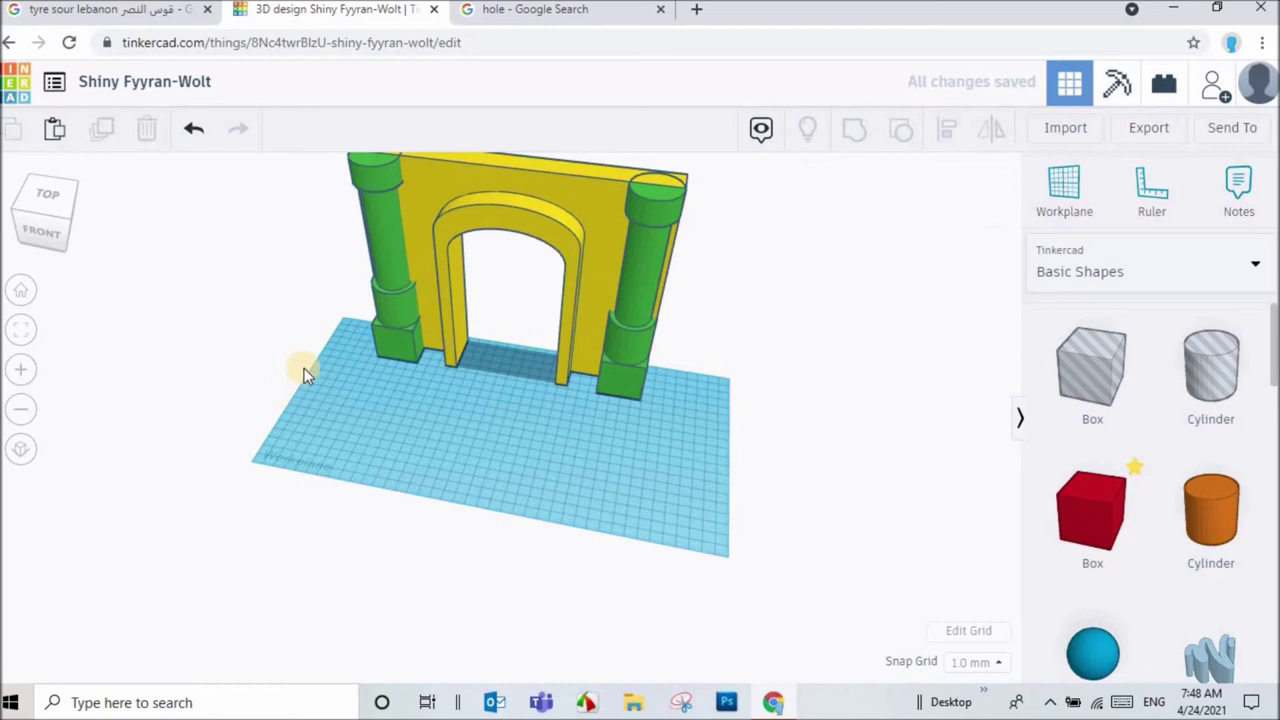
pyautogui.moveTo(314, 354)
pyautogui.mouseDown(button='right')
pyautogui.moveTo(395, 412)
pyautogui.moveTo(646, 260)
pyautogui.moveTo(514, 334)
pyautogui.moveTo(403, 343)
pyautogui.moveTo(309, 286)
pyautogui.moveTo(685, 400)
pyautogui.moveTo(457, 391)
pyautogui.moveTo(457, 457)
pyautogui.mouseUp(button='right')
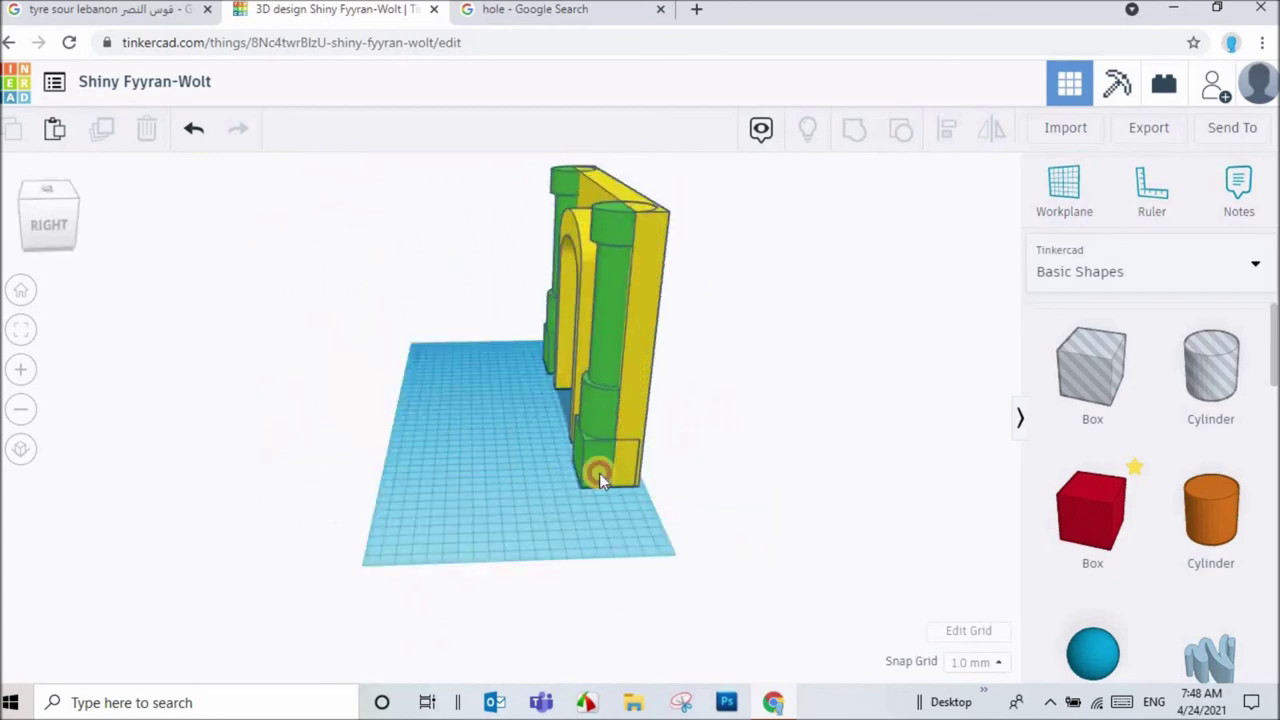
# - Align the arch wall and column along one side
pyautogui.moveTo(461, 460); pyautogui.dragTo(461, 462)
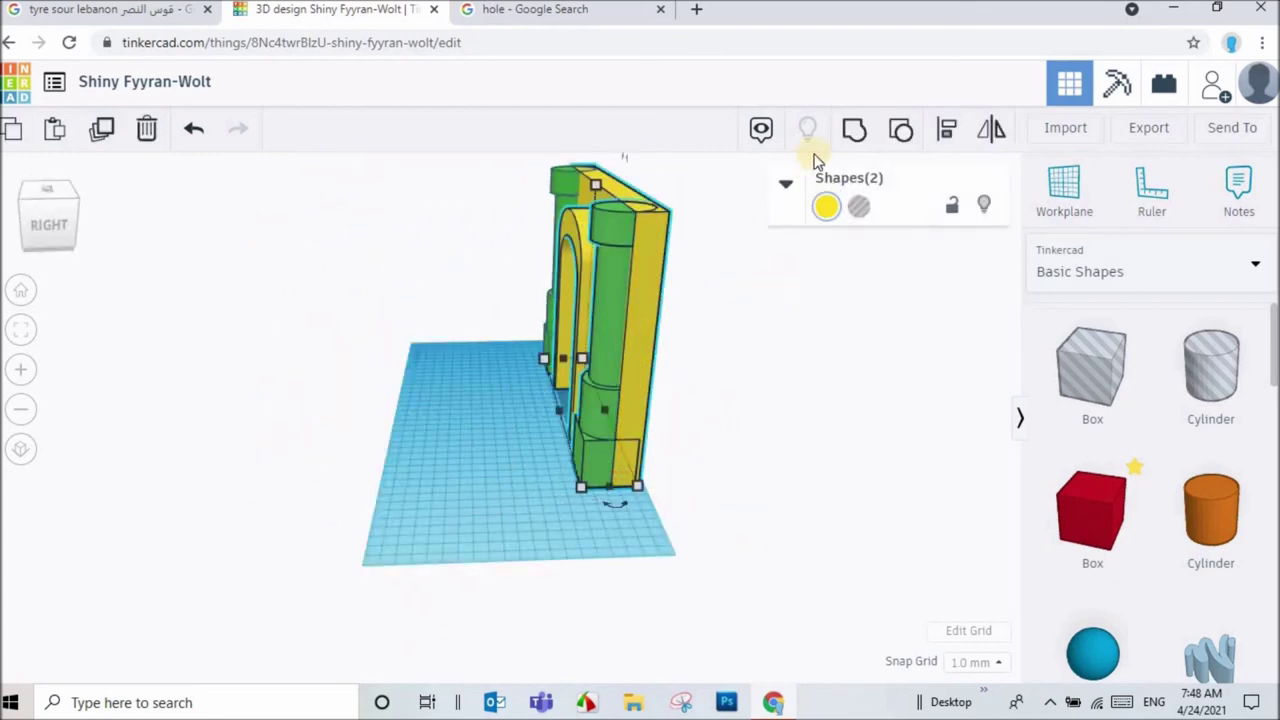
pyautogui.click(949, 132)
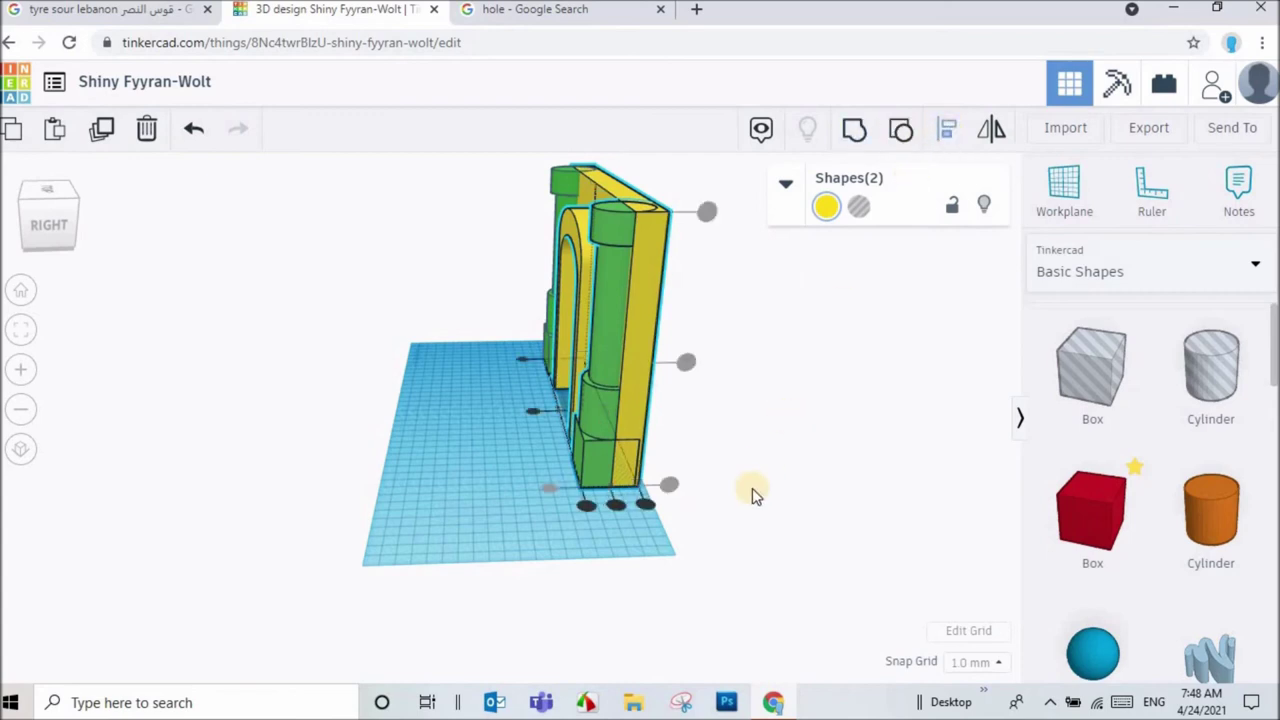
pyautogui.click(670, 492)
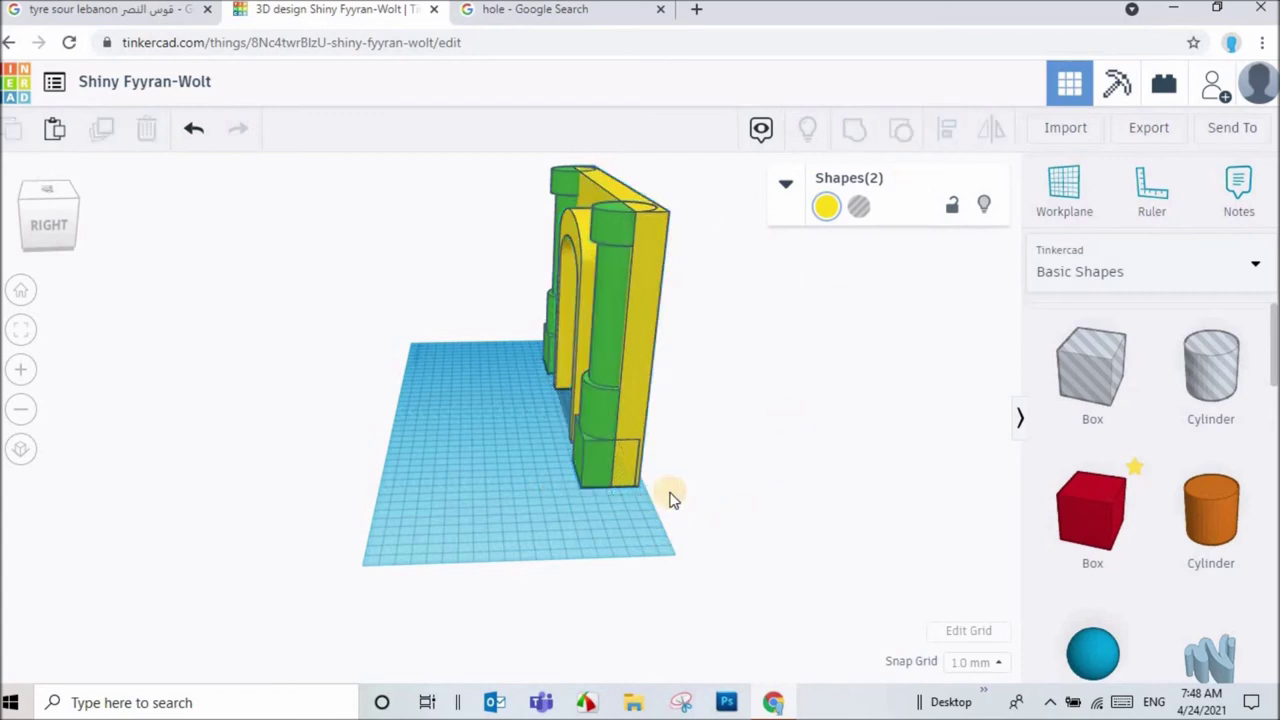
# - Group the wall and both green columns into a single yellow arch
pyautogui.moveTo(585, 540)
pyautogui.mouseDown(button='right')
pyautogui.moveTo(708, 548)
pyautogui.moveTo(780, 574)
pyautogui.moveTo(708, 543)
pyautogui.moveTo(590, 540)
pyautogui.moveTo(609, 529)
pyautogui.moveTo(489, 497)
pyautogui.moveTo(694, 189)
pyautogui.moveTo(731, 180)
pyautogui.mouseUp(button='right')
pyautogui.moveTo(199, 357); pyautogui.dragTo(730, 182)
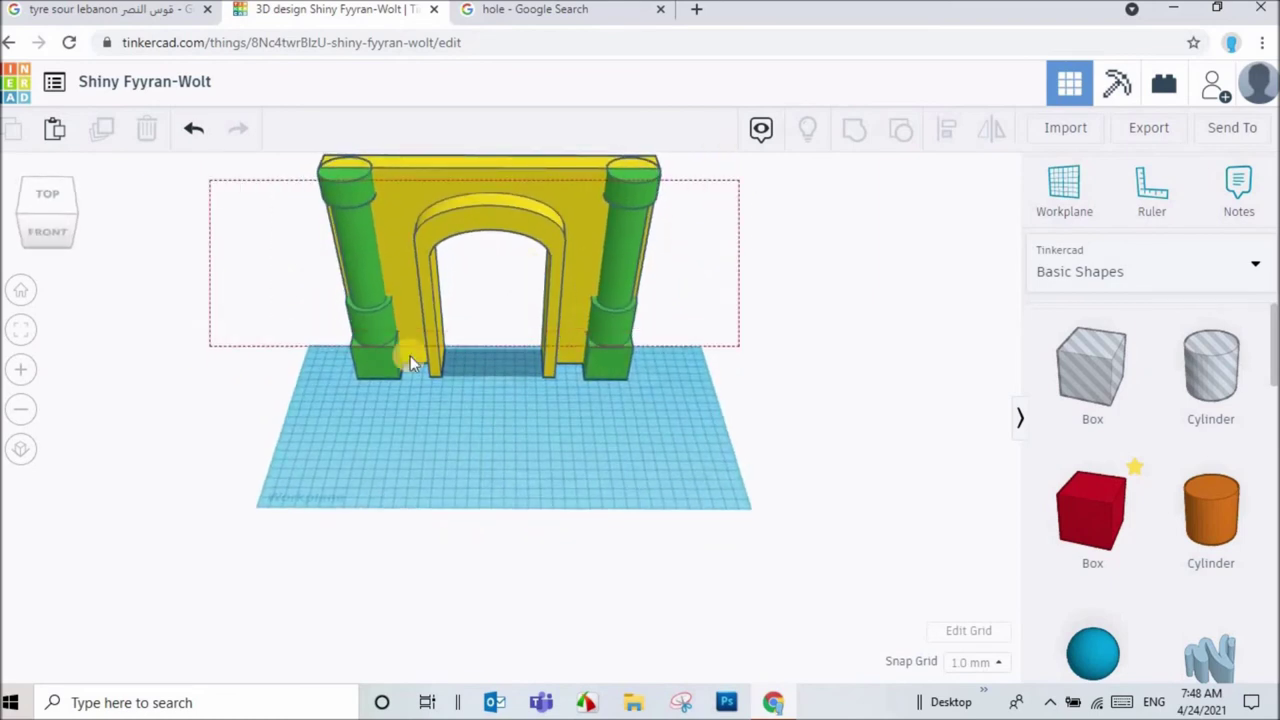
pyautogui.click(857, 129)
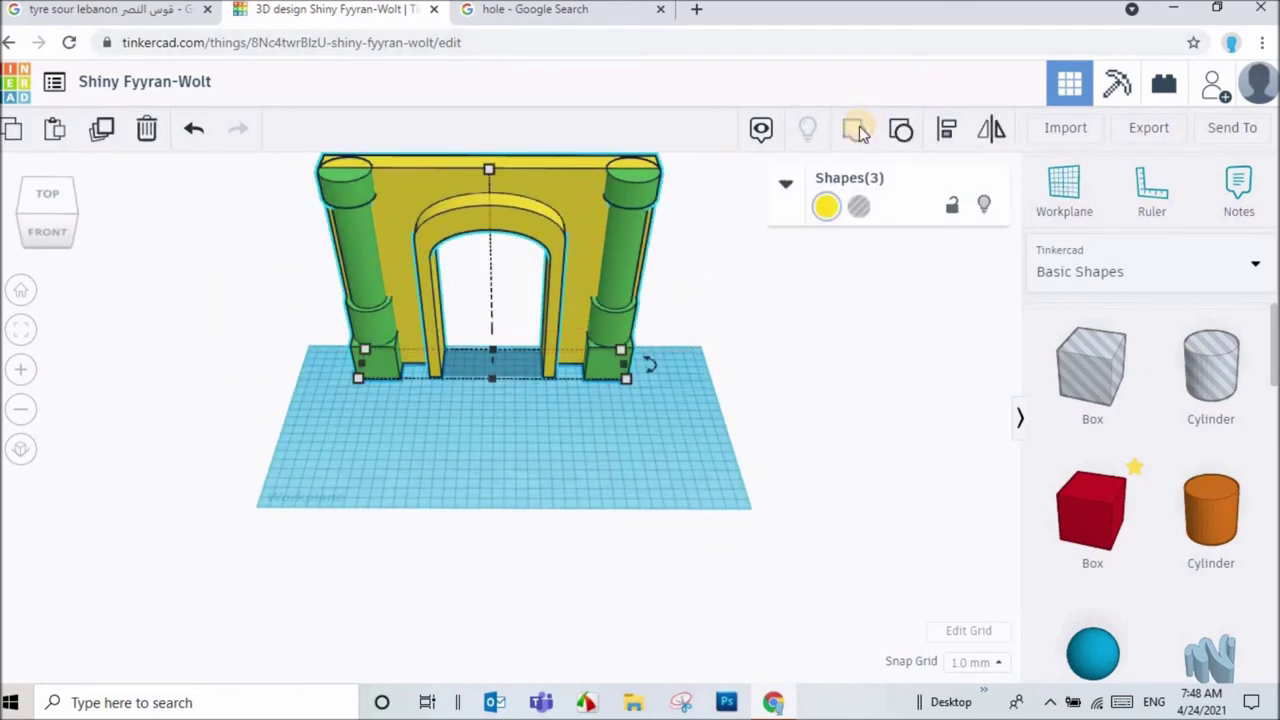
pyautogui.click(717, 270)
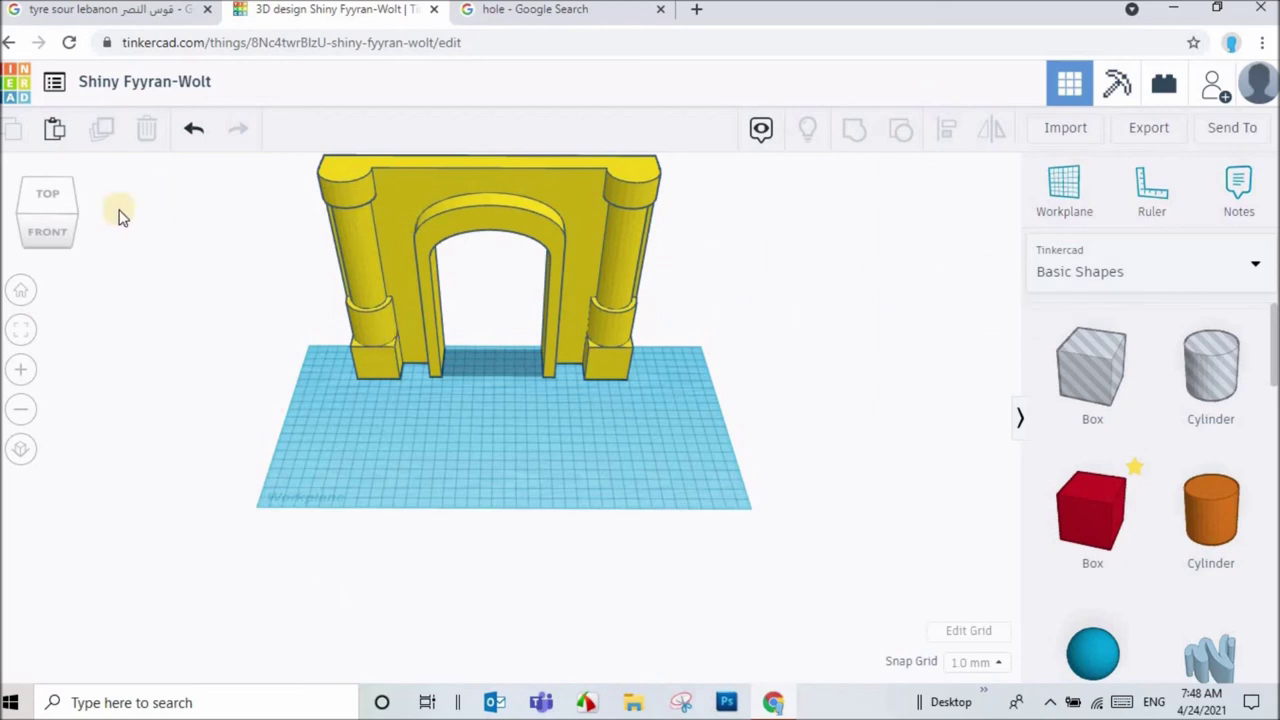
# - Alt-drag a copy of the grouped arch forward and nudge it into place in front
pyautogui.moveTo(190, 385); pyautogui.dragTo(757, 266)
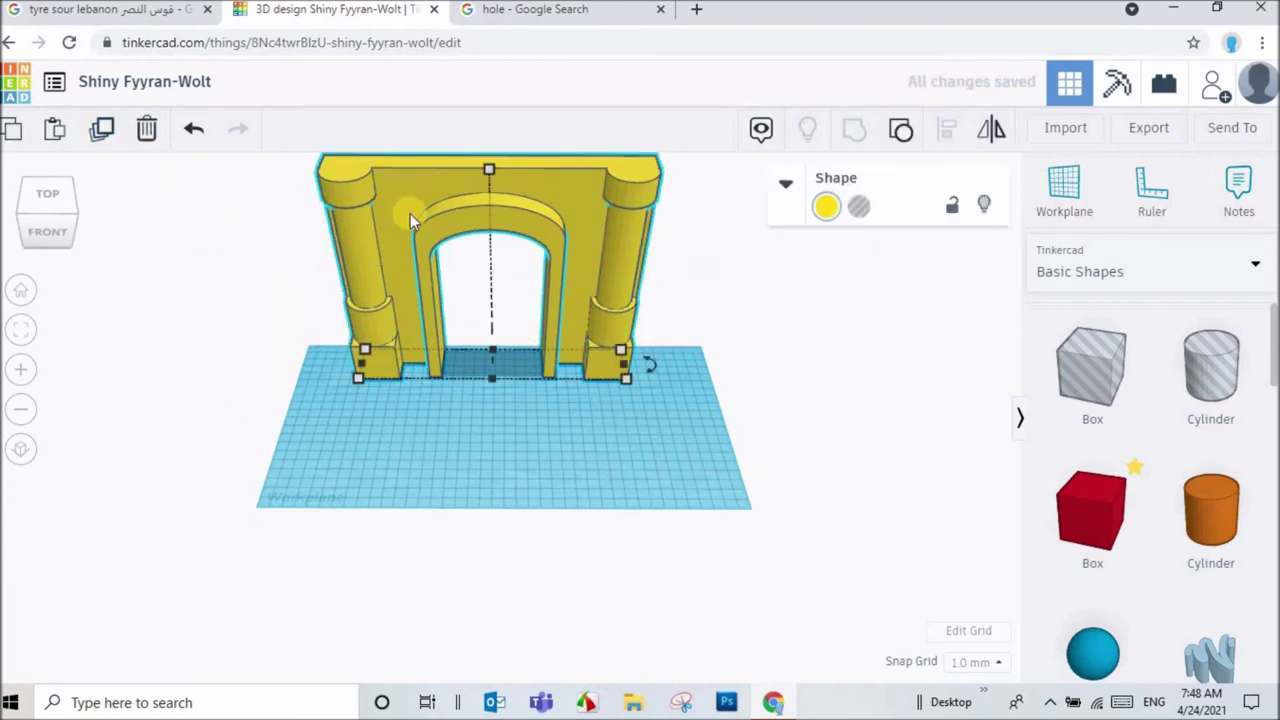
pyautogui.keyDown('alt'); pyautogui.moveTo(398, 312); pyautogui.dragTo(385, 425); pyautogui.keyUp('alt')
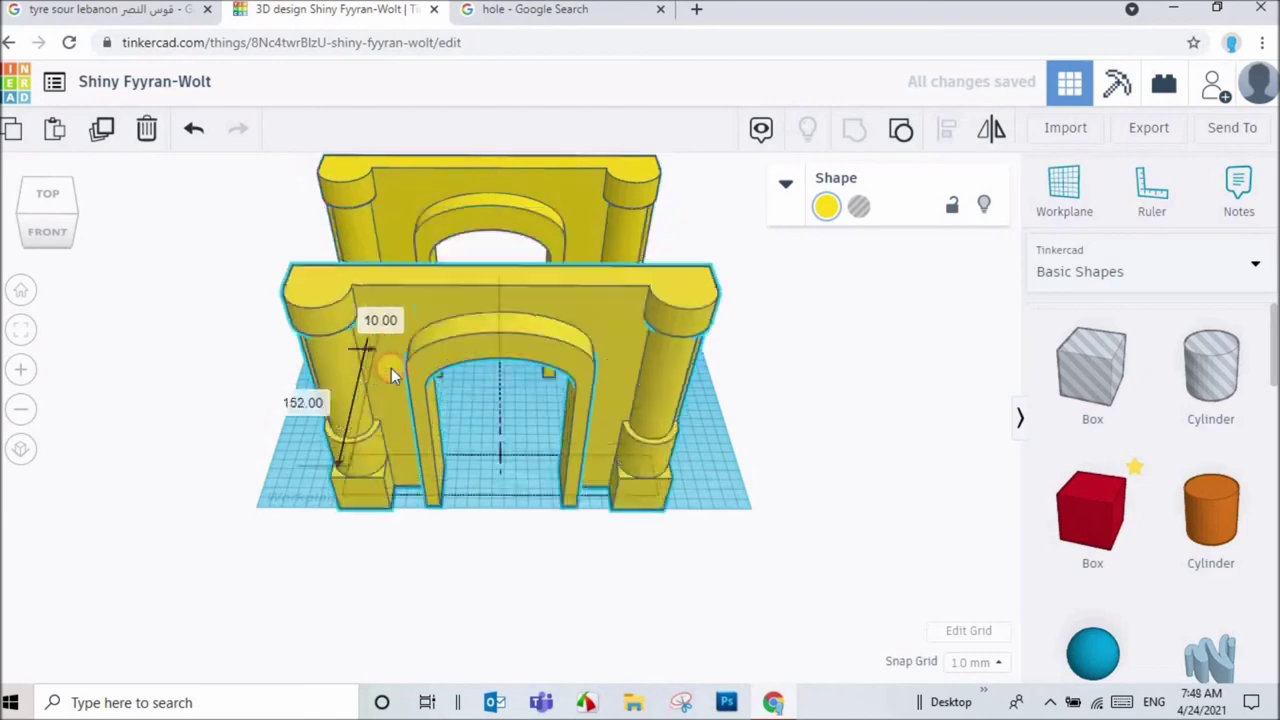
pyautogui.click(968, 433)
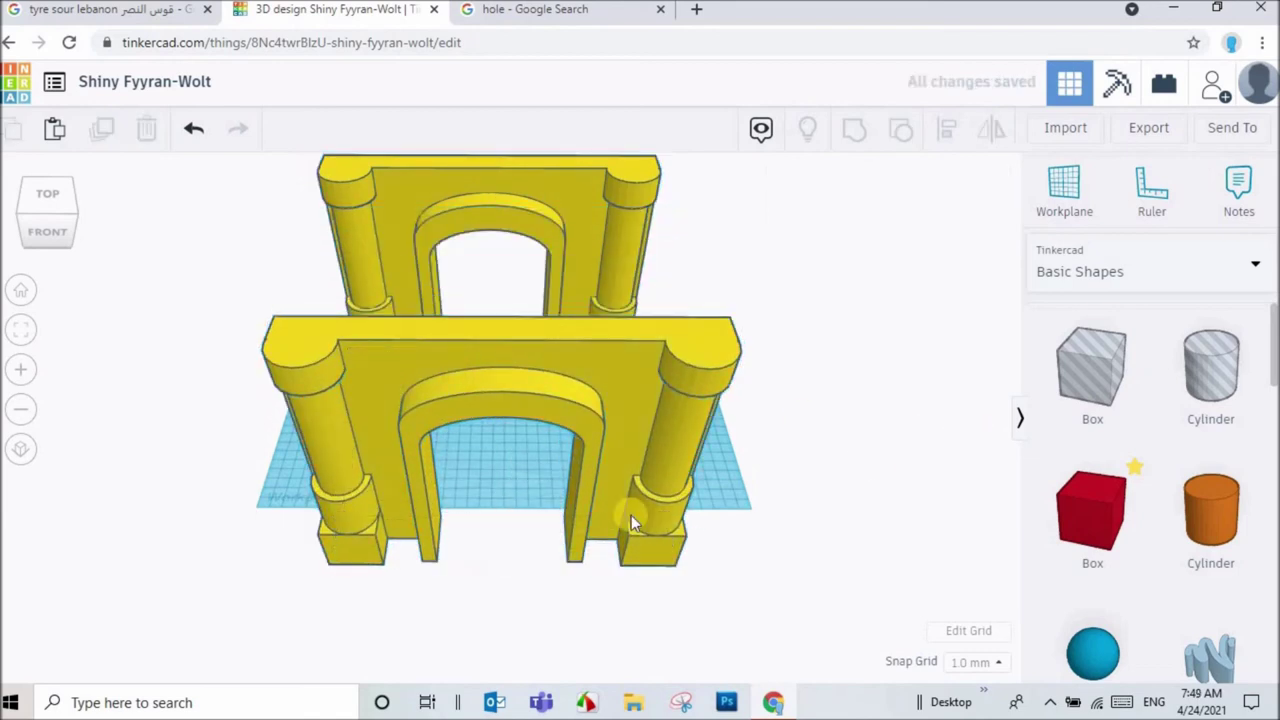
pyautogui.moveTo(631, 513); pyautogui.dragTo(611, 535)
pyautogui.click(863, 391)
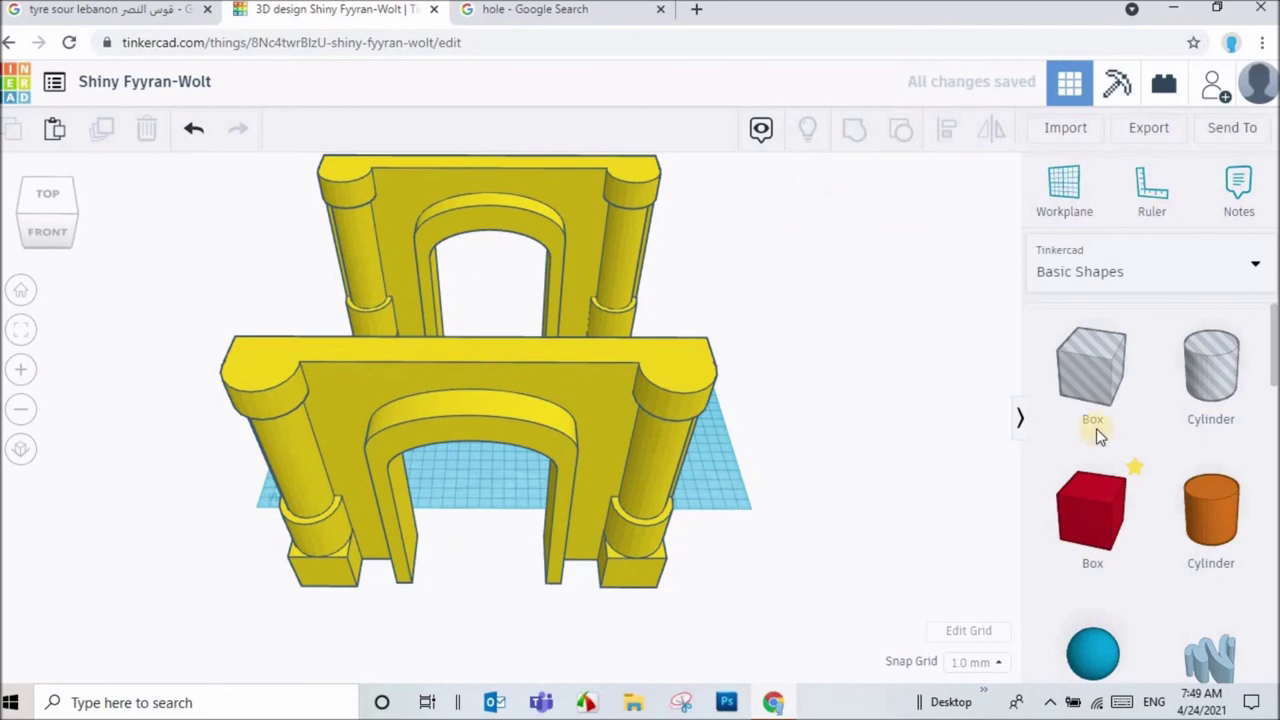
# - Rotate the front arch copy by 180° so its plain back faces the viewer
pyautogui.click(655, 565)
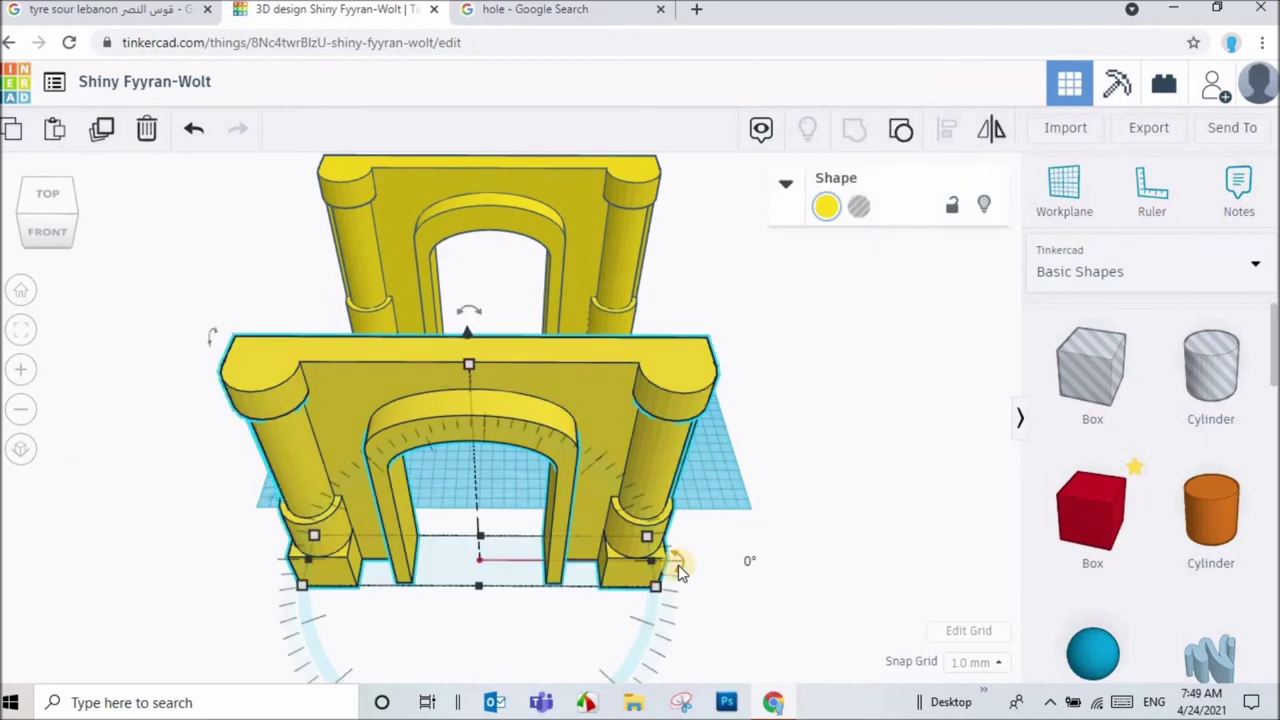
pyautogui.scroll(-3, 670, 560)
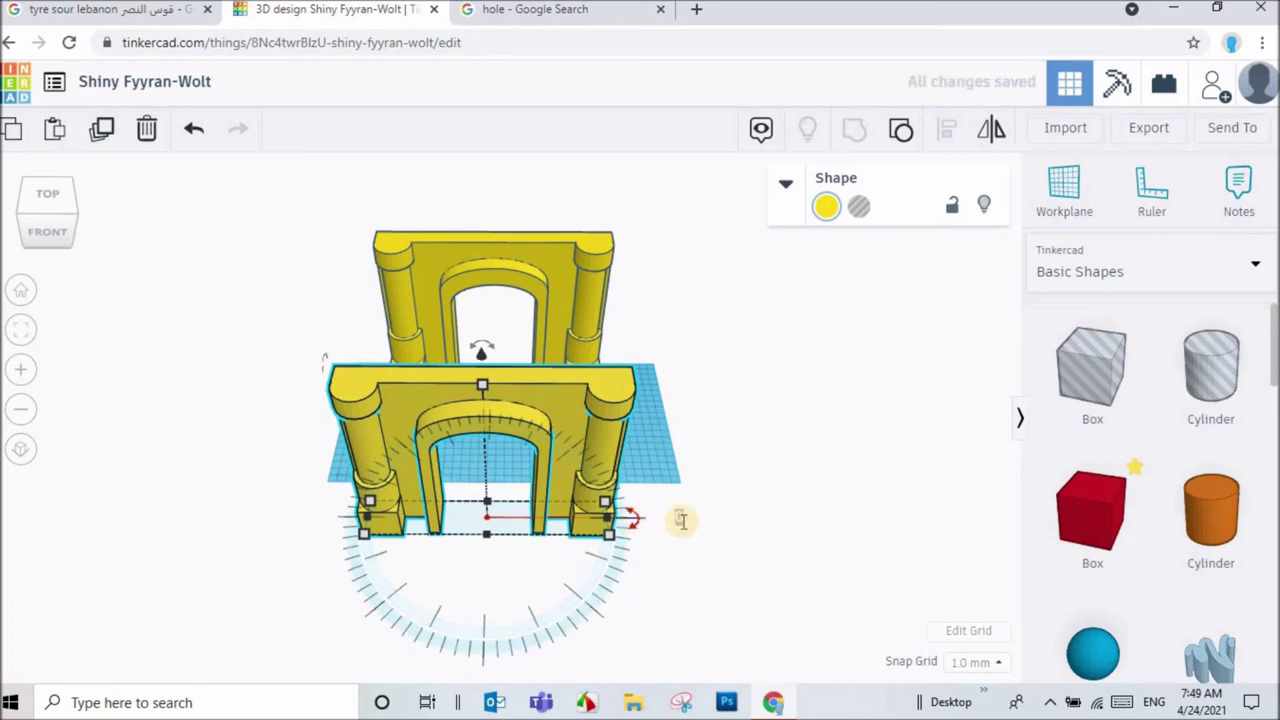
pyautogui.write('180')
pyautogui.press('Return')
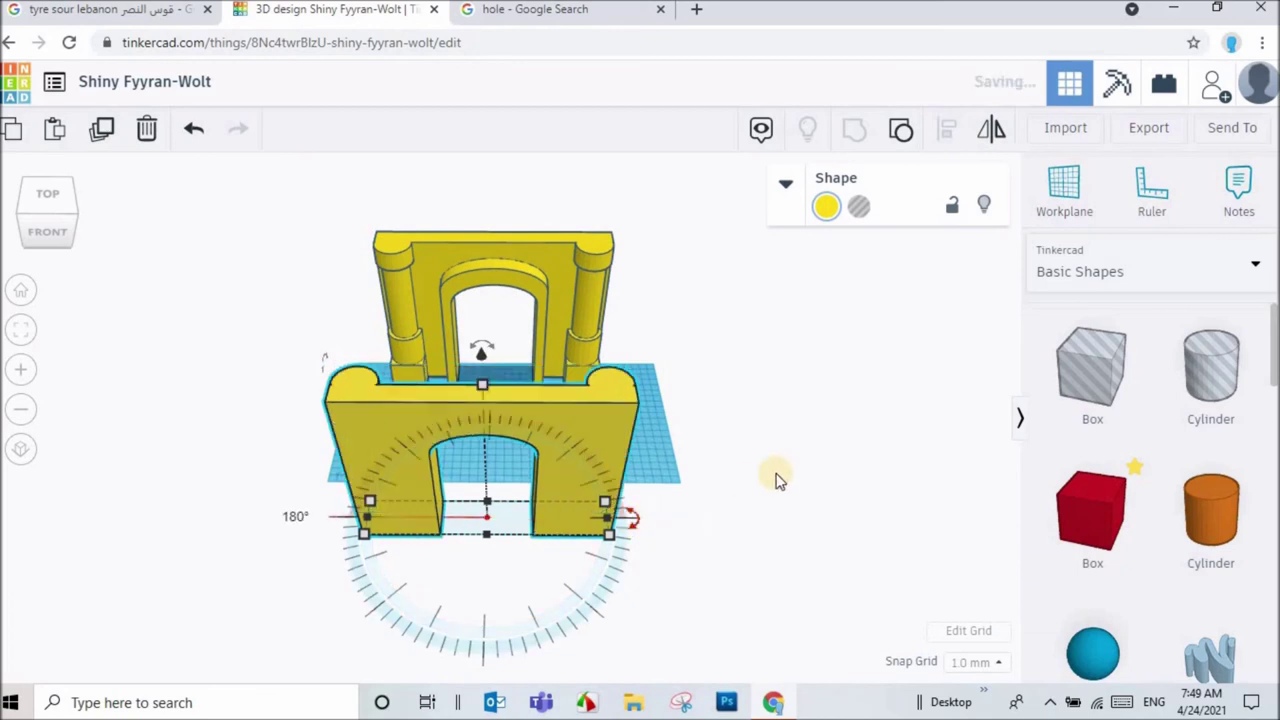
pyautogui.click(762, 475)
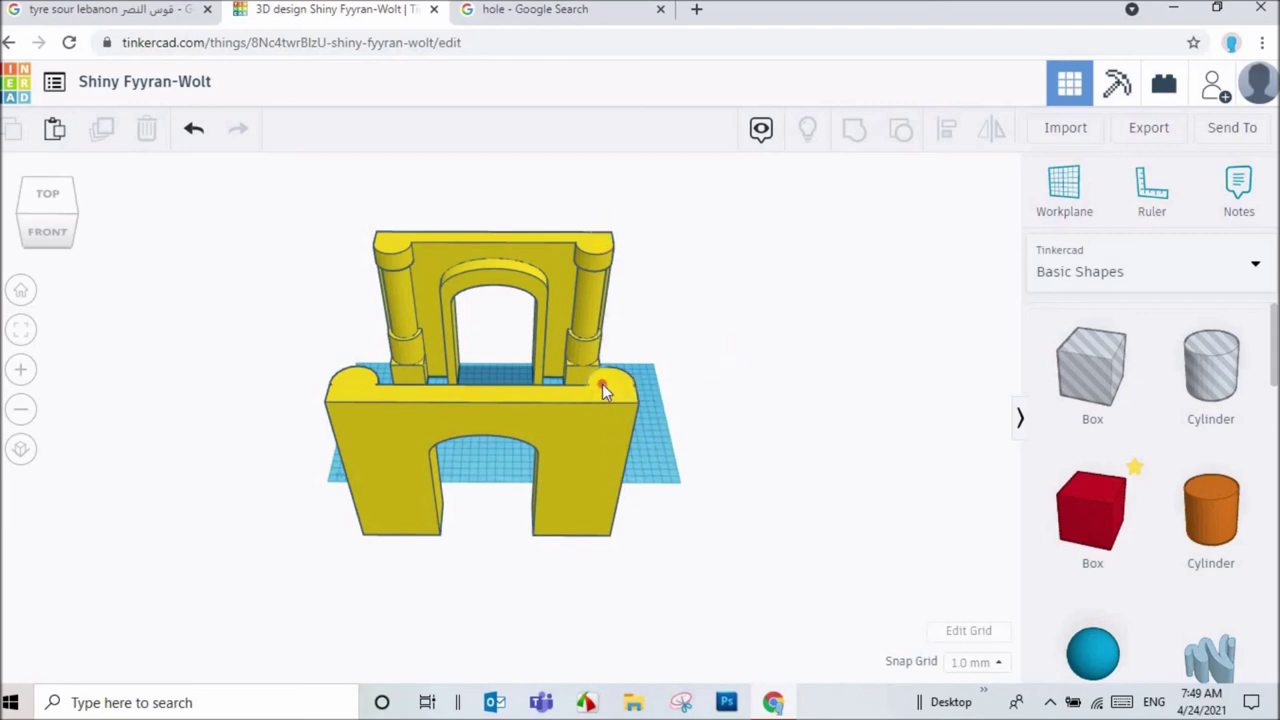
# - Move the rotated copy against the original's back and align both arches along one side
pyautogui.moveTo(602, 384); pyautogui.dragTo(607, 222)
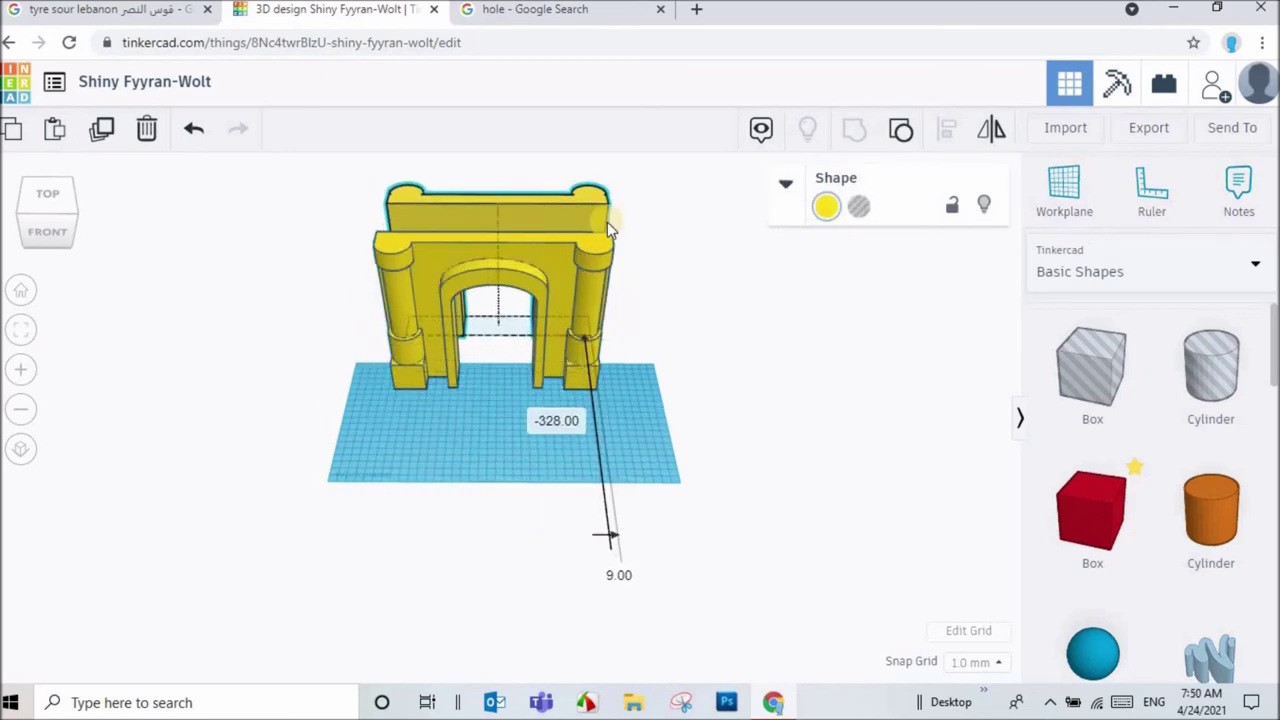
pyautogui.hotkey('ctrl', 'a')
pyautogui.moveTo(643, 230); pyautogui.dragTo(878, 178, button='right')
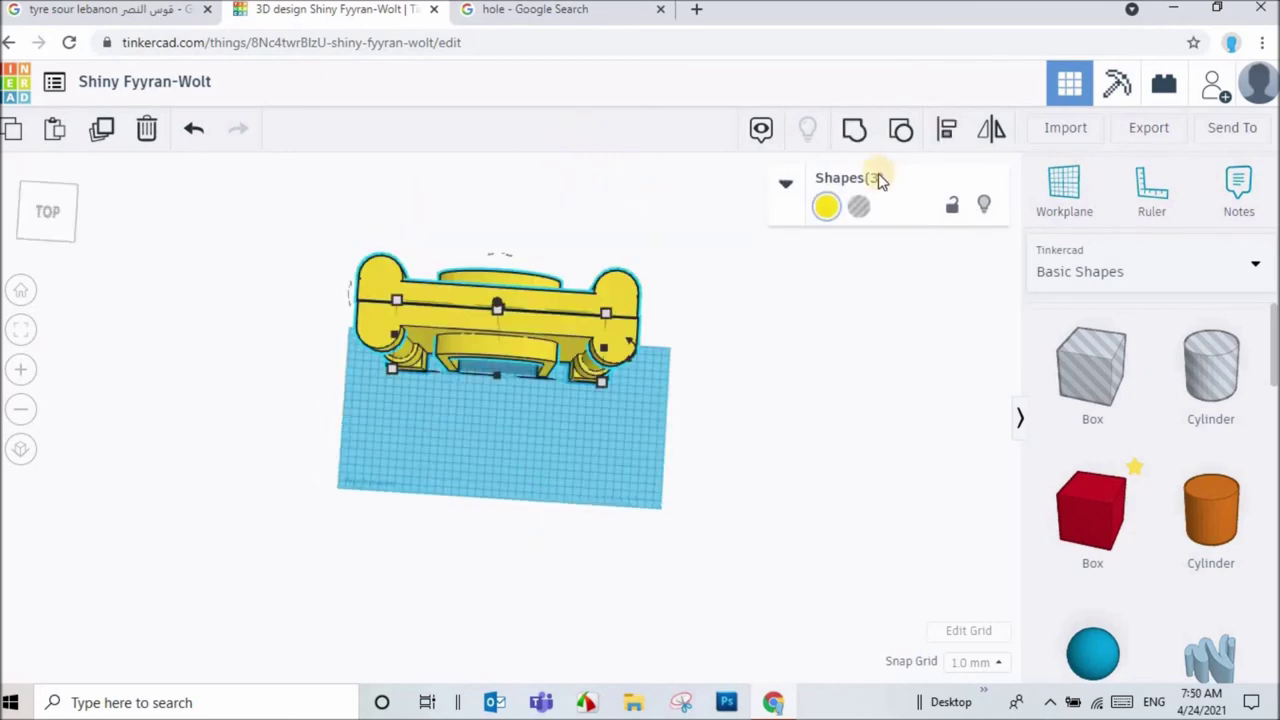
pyautogui.click(943, 133)
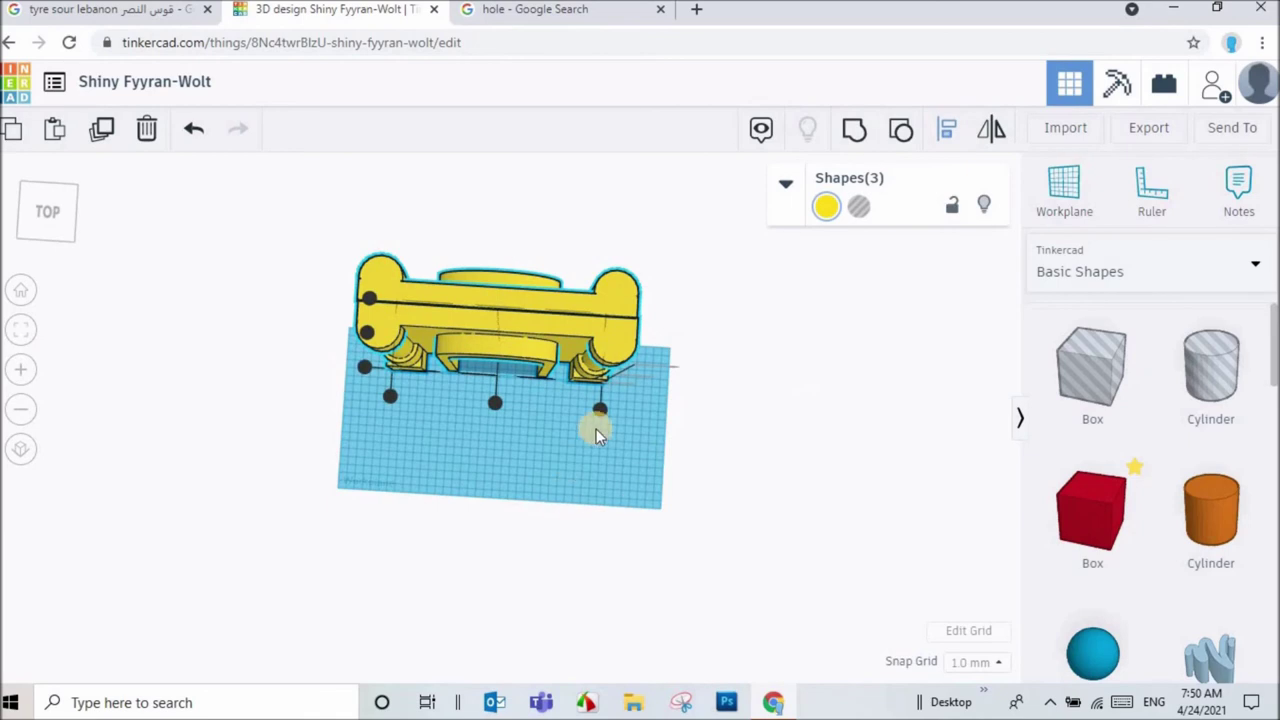
pyautogui.click(601, 413)
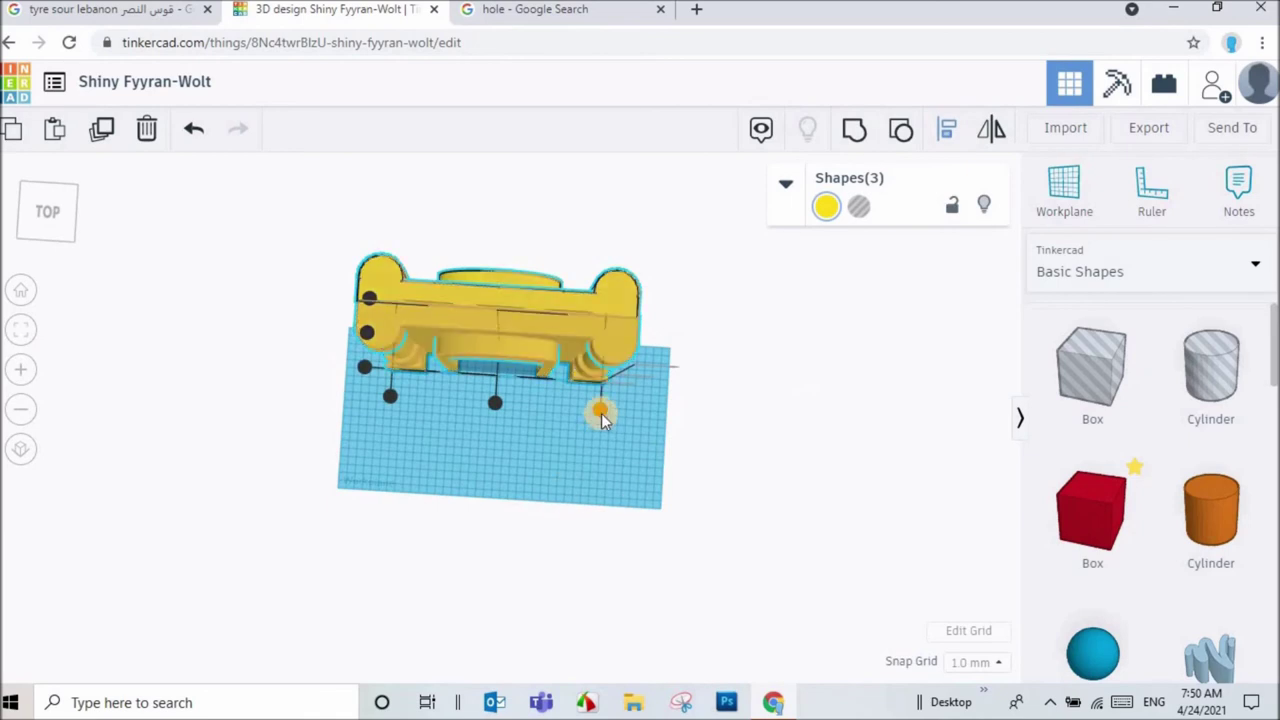
pyautogui.click(716, 396)
pyautogui.moveTo(604, 372)
pyautogui.mouseDown(button='right')
pyautogui.moveTo(688, 403)
pyautogui.moveTo(350, 432)
pyautogui.moveTo(896, 422)
pyautogui.moveTo(600, 463)
pyautogui.moveTo(94, 371)
pyautogui.moveTo(74, 449)
pyautogui.moveTo(92, 492)
pyautogui.moveTo(249, 571)
pyautogui.moveTo(266, 489)
pyautogui.mouseUp(button='right')
# - Select all arch parts and group them into one double-faced arch
pyautogui.hotkey('ctrl', 'a')
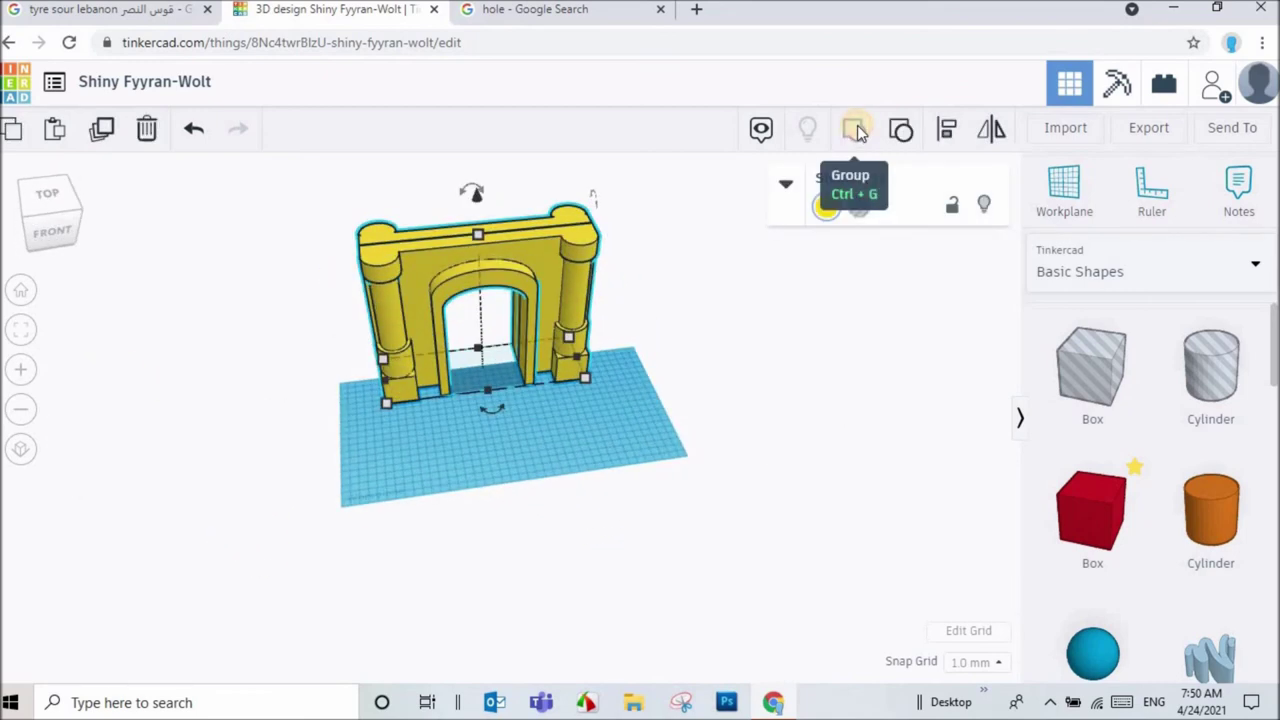
pyautogui.click(857, 133)
pyautogui.click(714, 283)
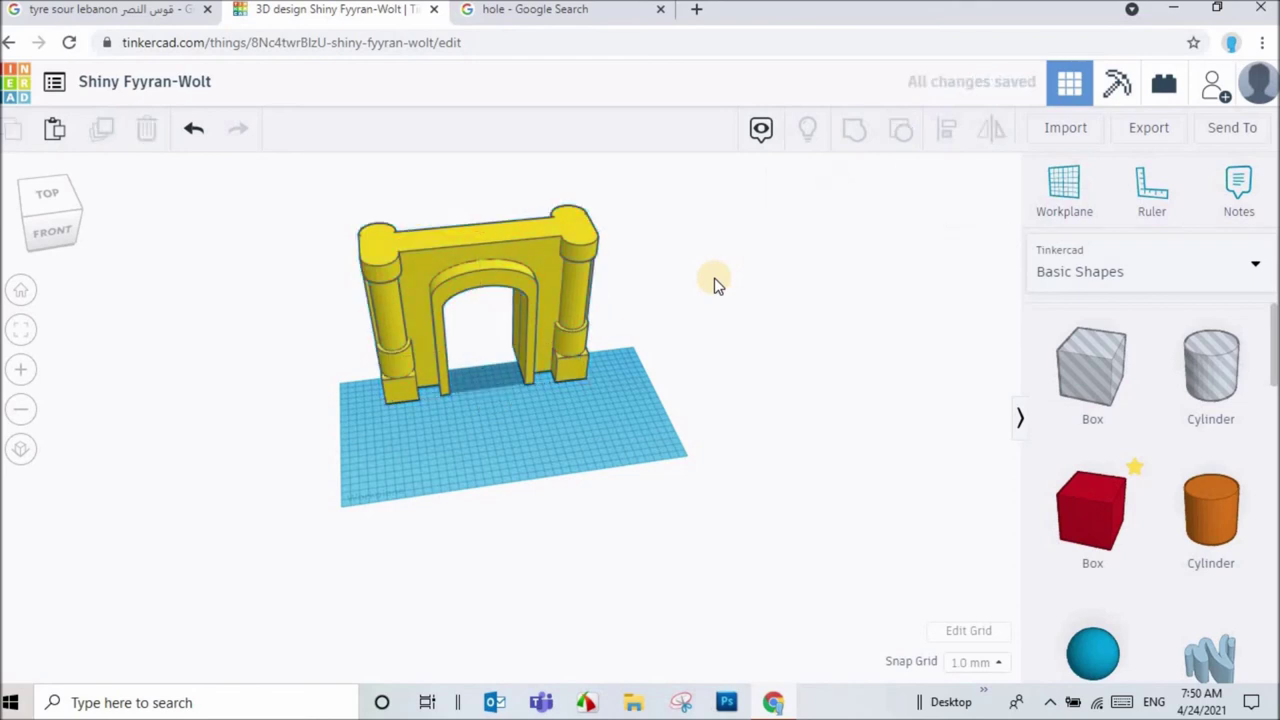
# - Set a workplane on the arch's top face and drop a 20 × 20 mm green roof onto it
pyautogui.moveTo(445, 320)
pyautogui.mouseDown(button='right')
pyautogui.moveTo(641, 283)
pyautogui.moveTo(586, 371)
pyautogui.moveTo(280, 330)
pyautogui.moveTo(594, 420)
pyautogui.moveTo(317, 357)
pyautogui.moveTo(413, 390)
pyautogui.moveTo(683, 400)
pyautogui.moveTo(500, 371)
pyautogui.moveTo(541, 122)
pyautogui.mouseUp(button='right')
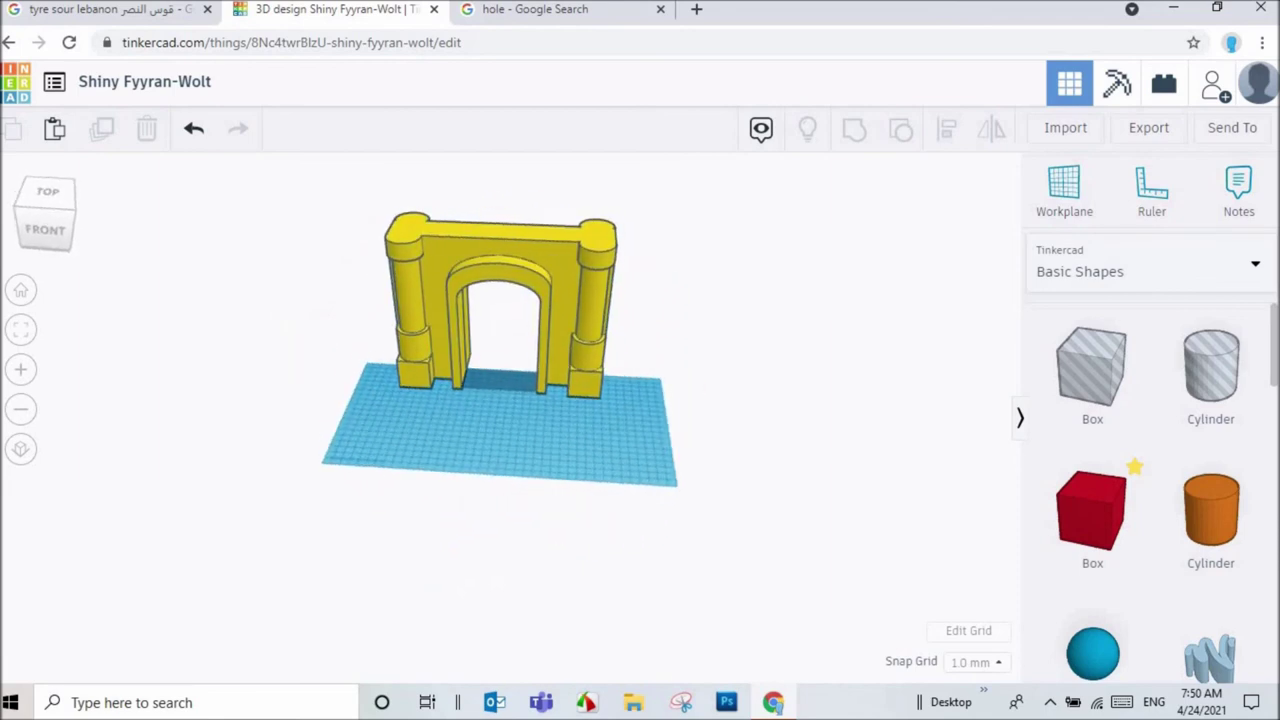
pyautogui.scroll(-3, 1100, 538)
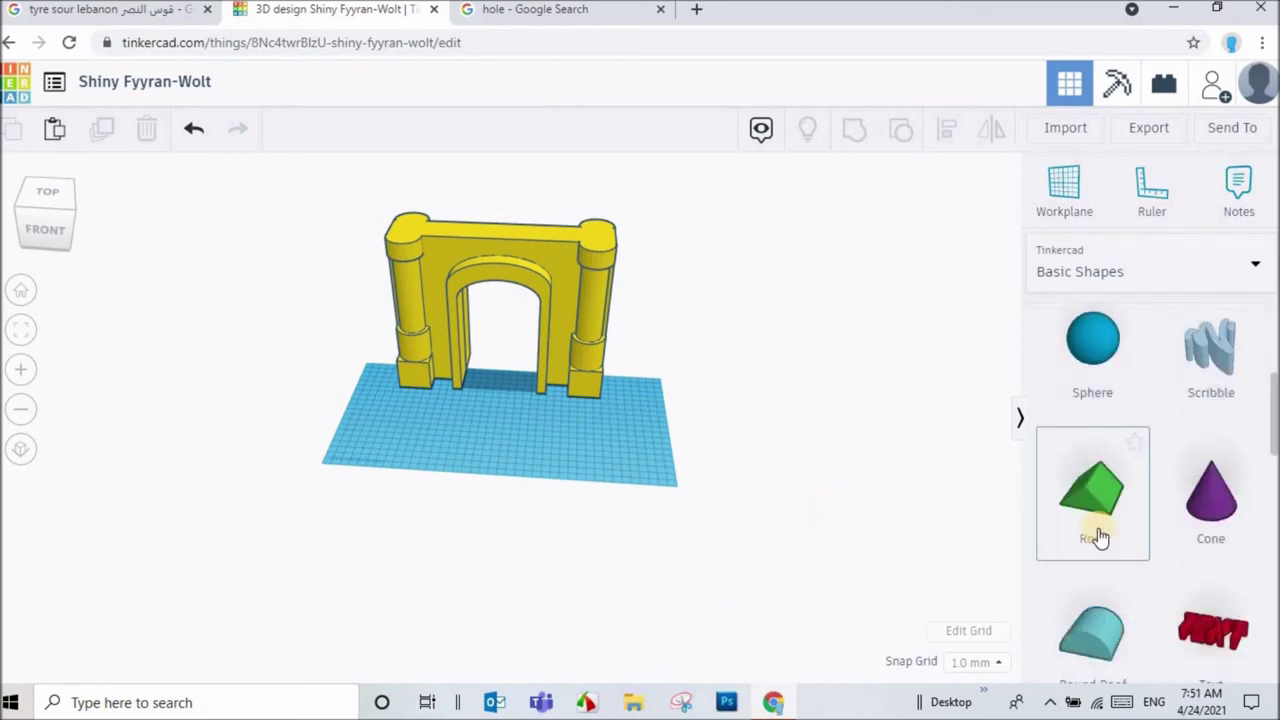
pyautogui.moveTo(640, 208)
pyautogui.mouseDown(button='right')
pyautogui.moveTo(437, 163)
pyautogui.moveTo(475, 195)
pyautogui.mouseUp(button='right')
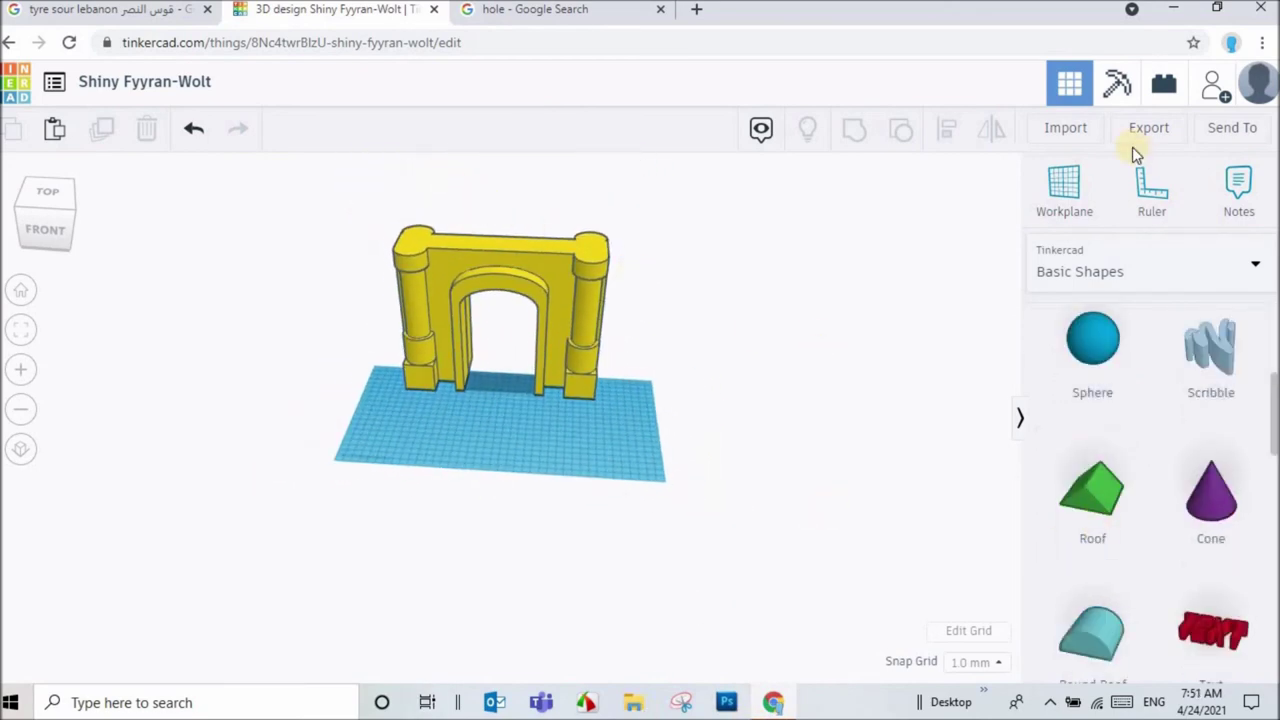
pyautogui.click(1084, 186)
pyautogui.click(489, 241)
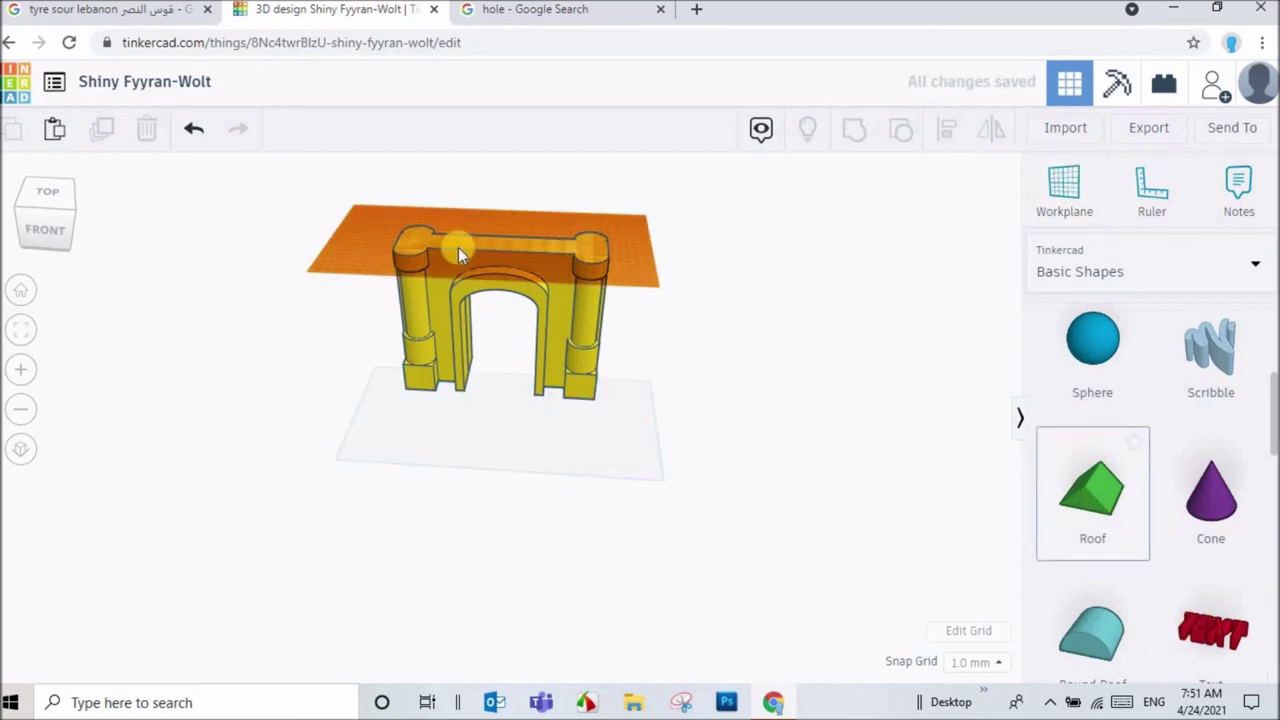
pyautogui.click(490, 245)
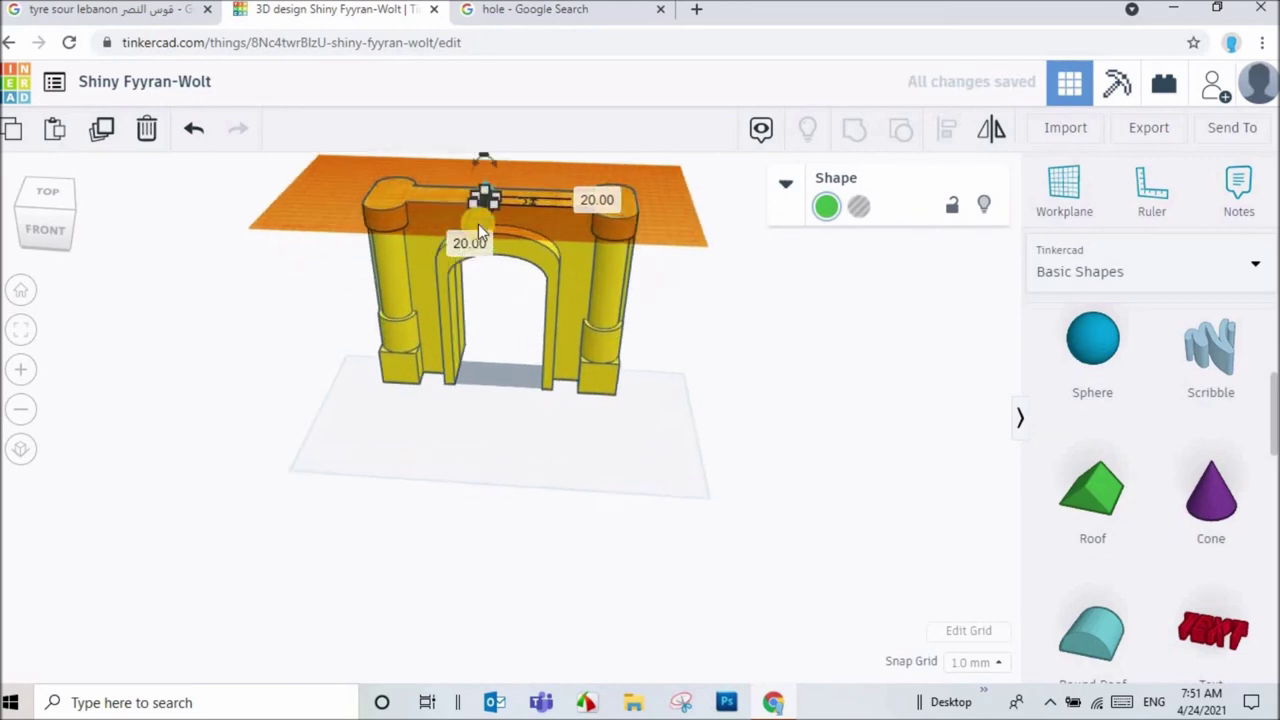
# - Switch to the top view and stretch the green roof to 260 mm wide
pyautogui.click(53, 203)
pyautogui.click(53, 203)
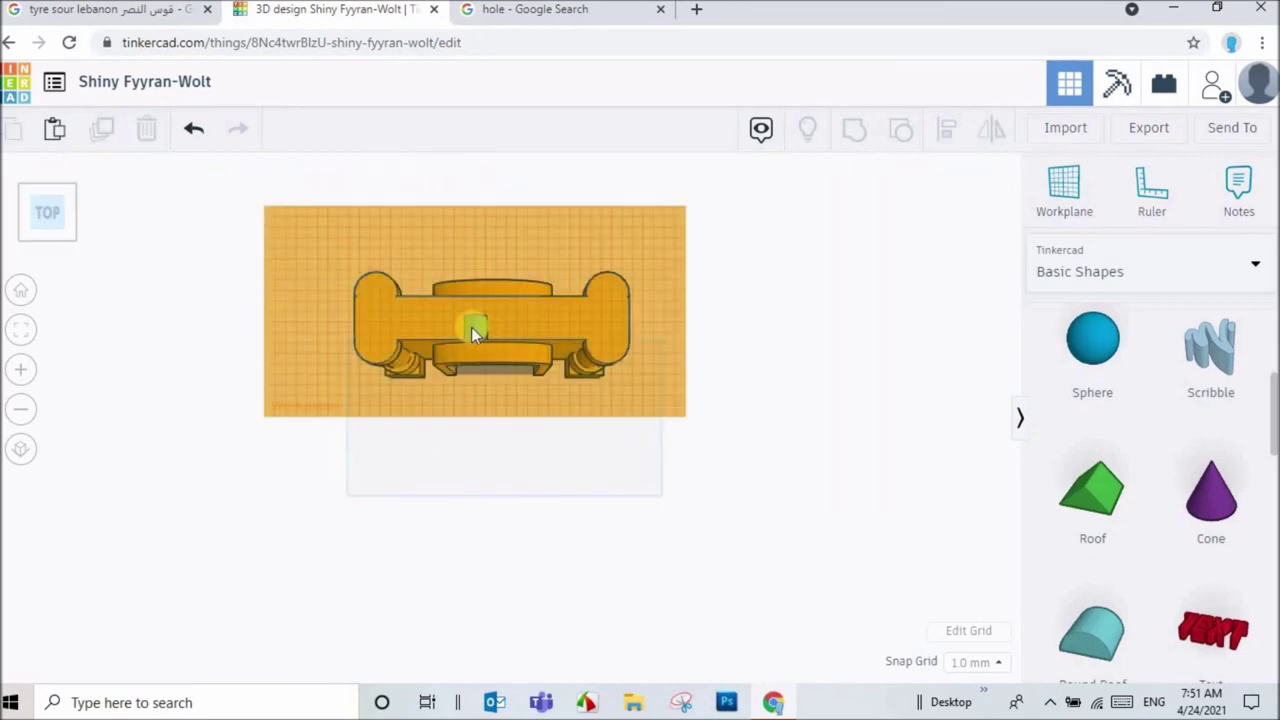
pyautogui.click(480, 325)
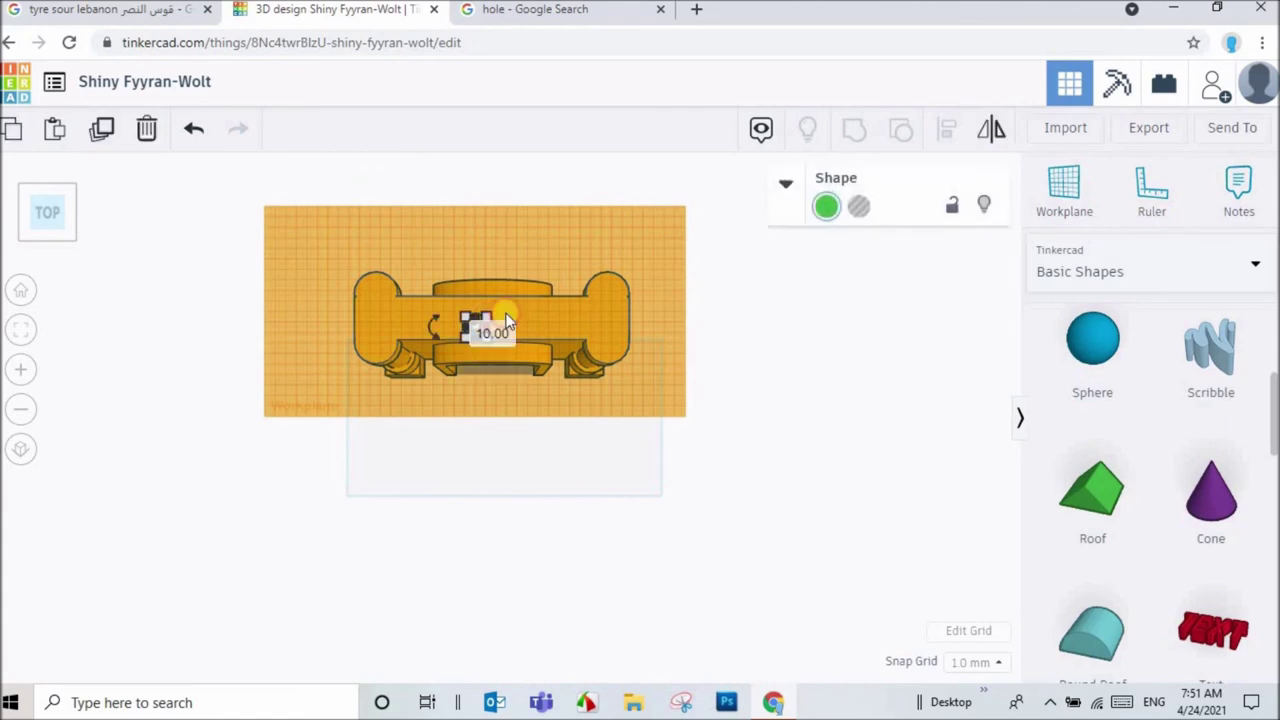
pyautogui.moveTo(638, 297); pyautogui.dragTo(629, 318)
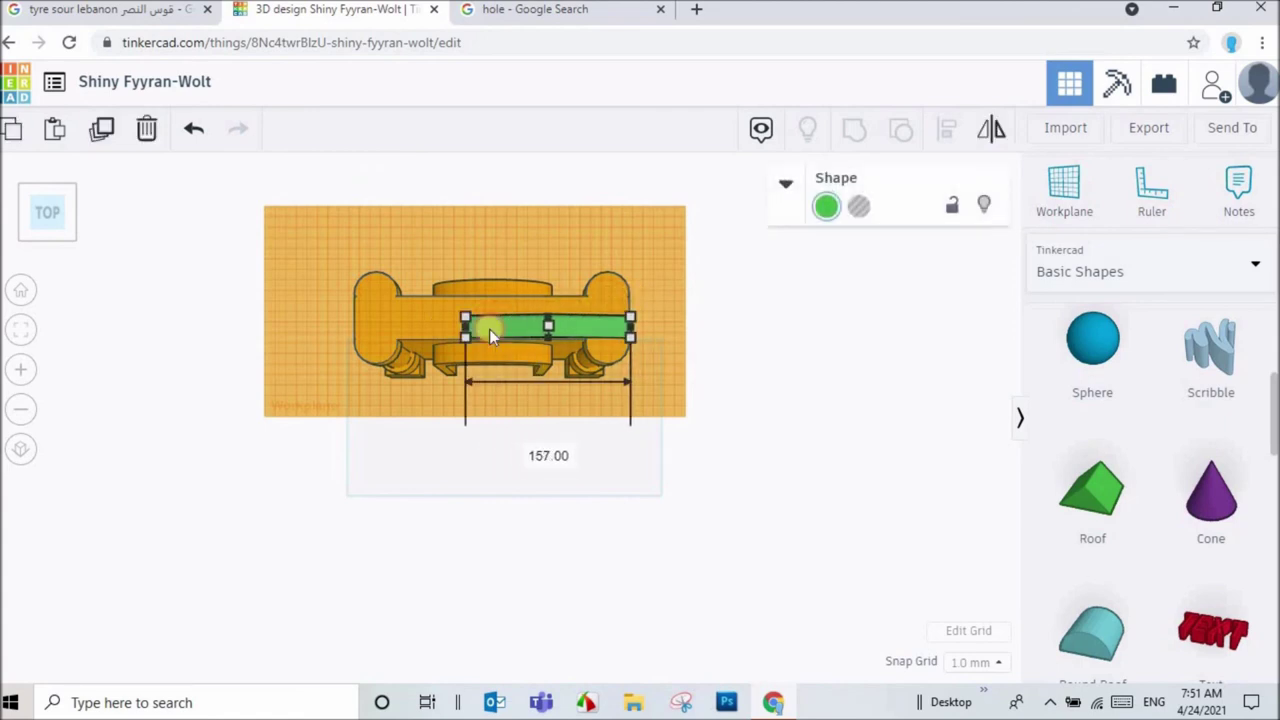
pyautogui.moveTo(463, 318); pyautogui.dragTo(355, 318)
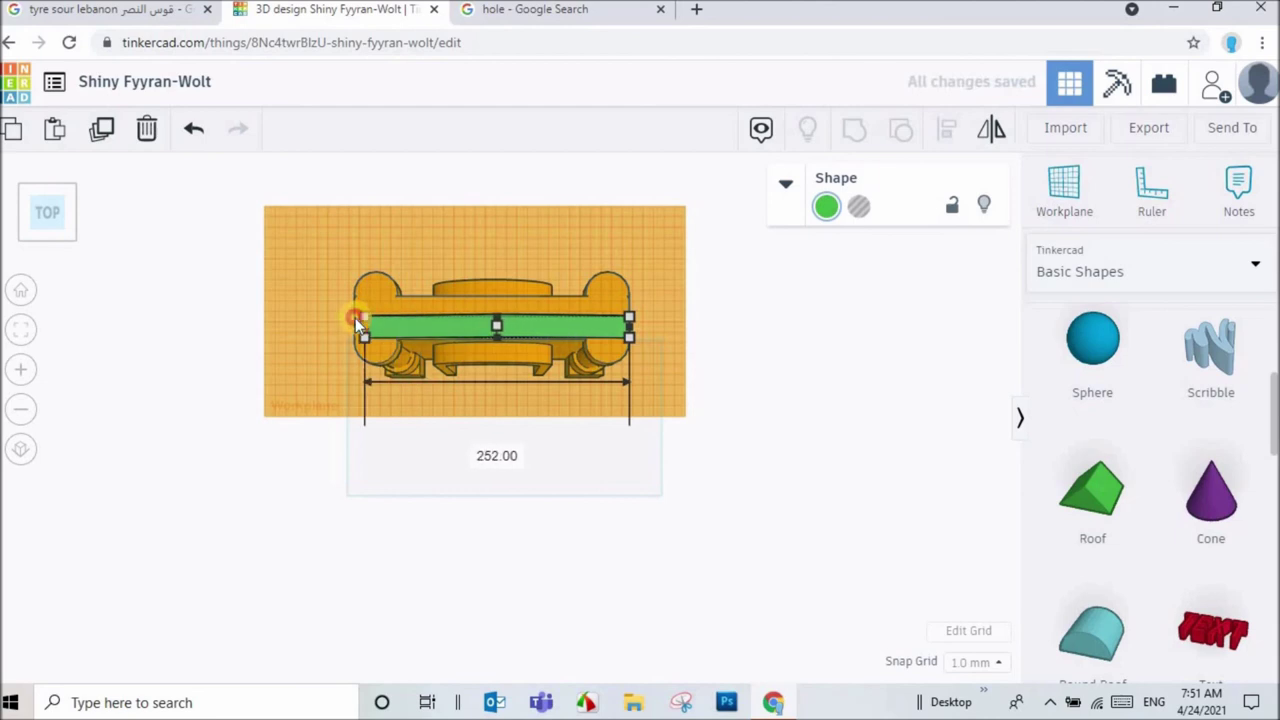
pyautogui.click(496, 458)
pyautogui.write('260')
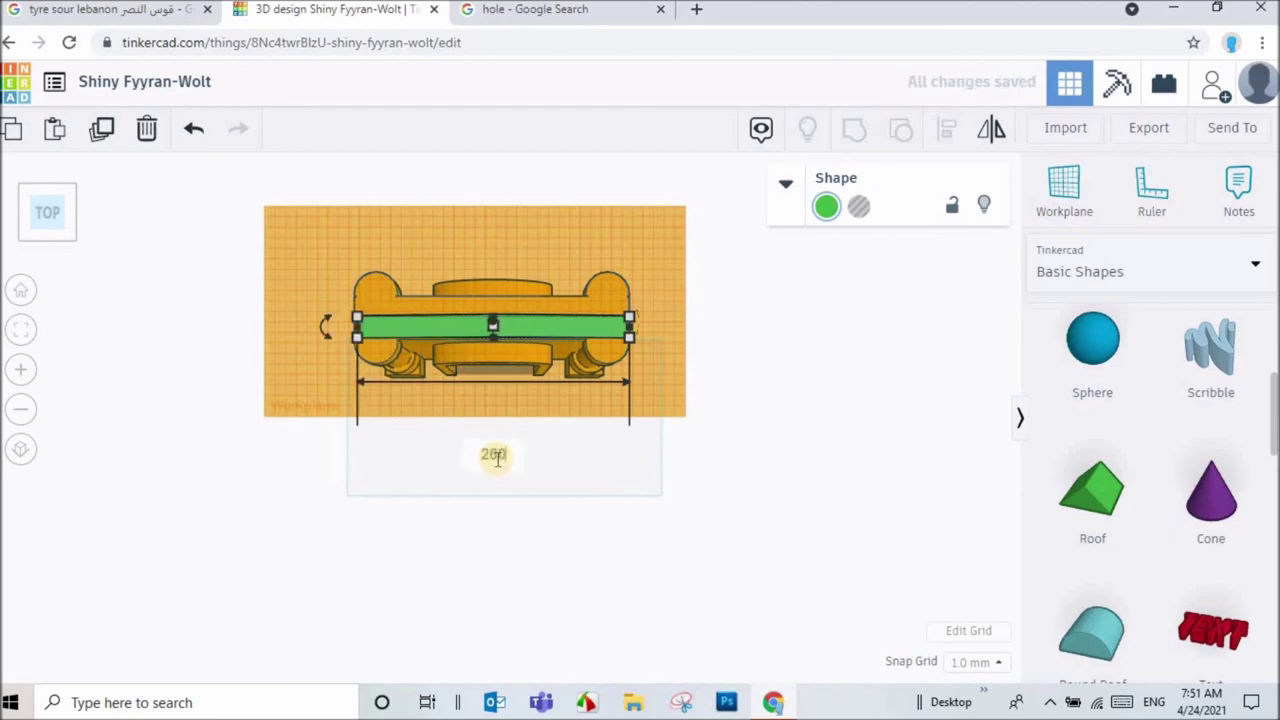
pyautogui.press('Return')
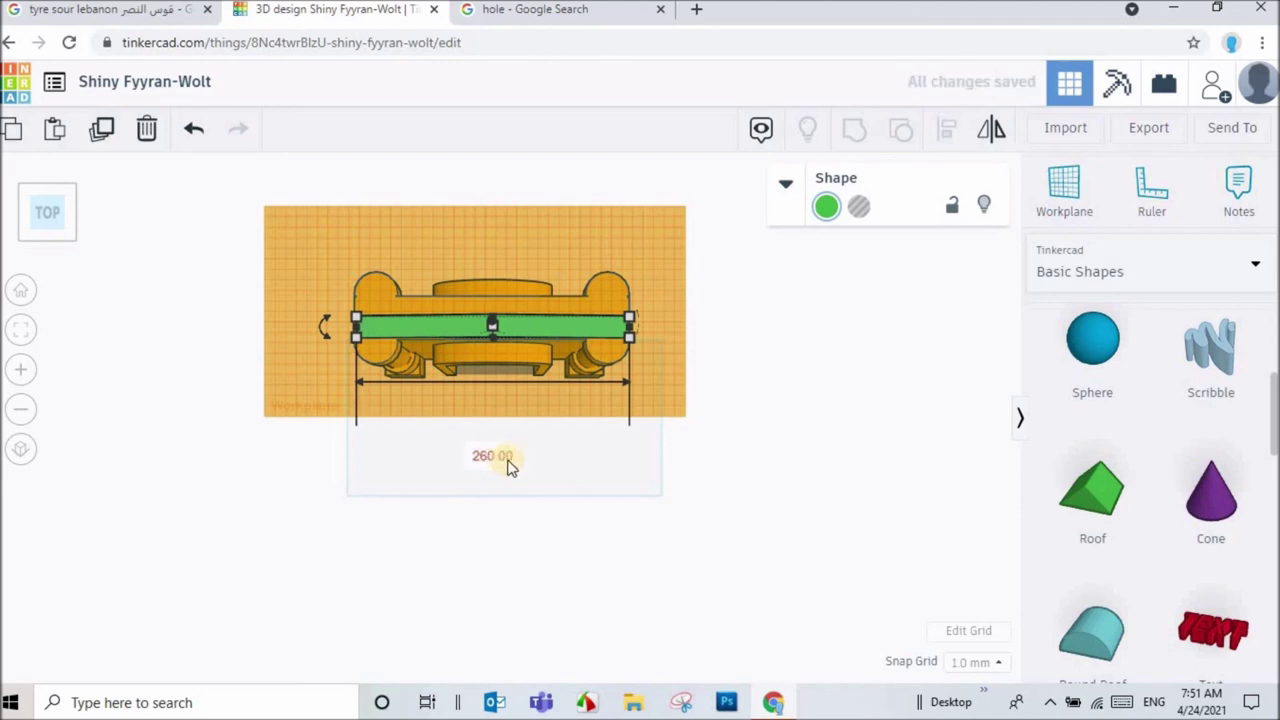
# - Deepen the roof to about 32 mm so it covers the arch's top
pyautogui.click(604, 323)
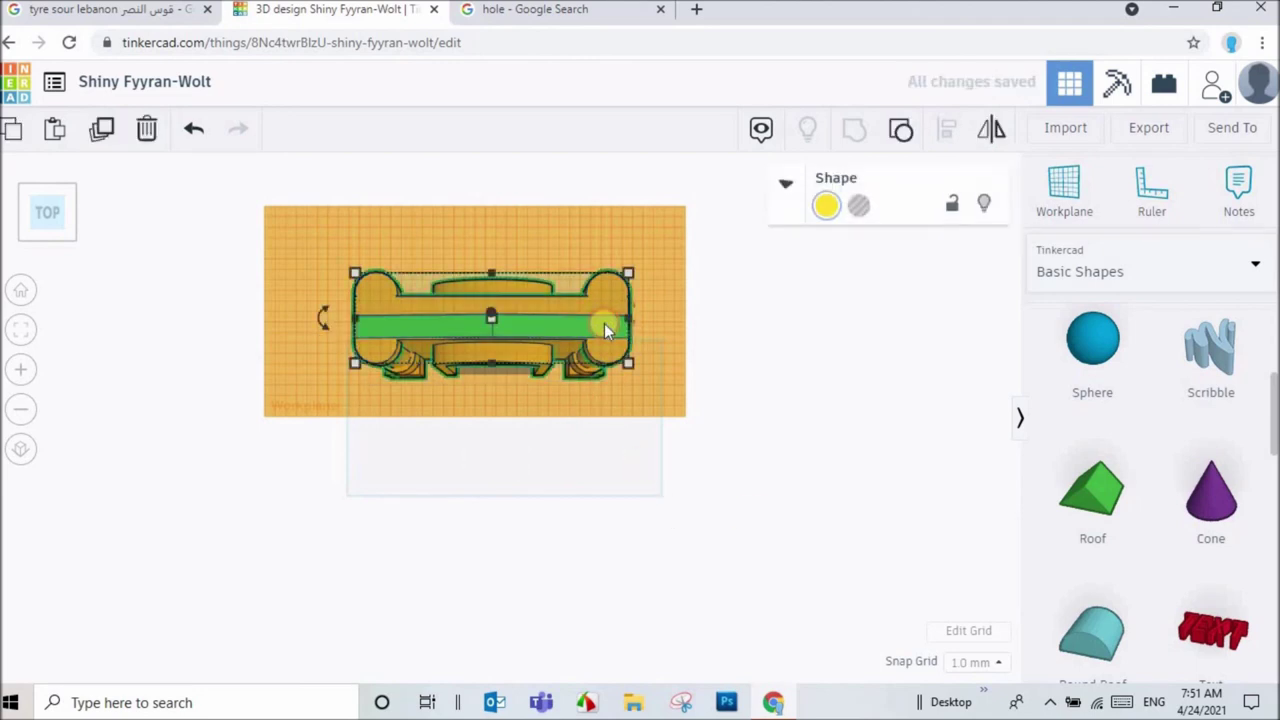
pyautogui.click(622, 319)
pyautogui.moveTo(622, 319); pyautogui.dragTo(627, 297)
pyautogui.click(744, 316)
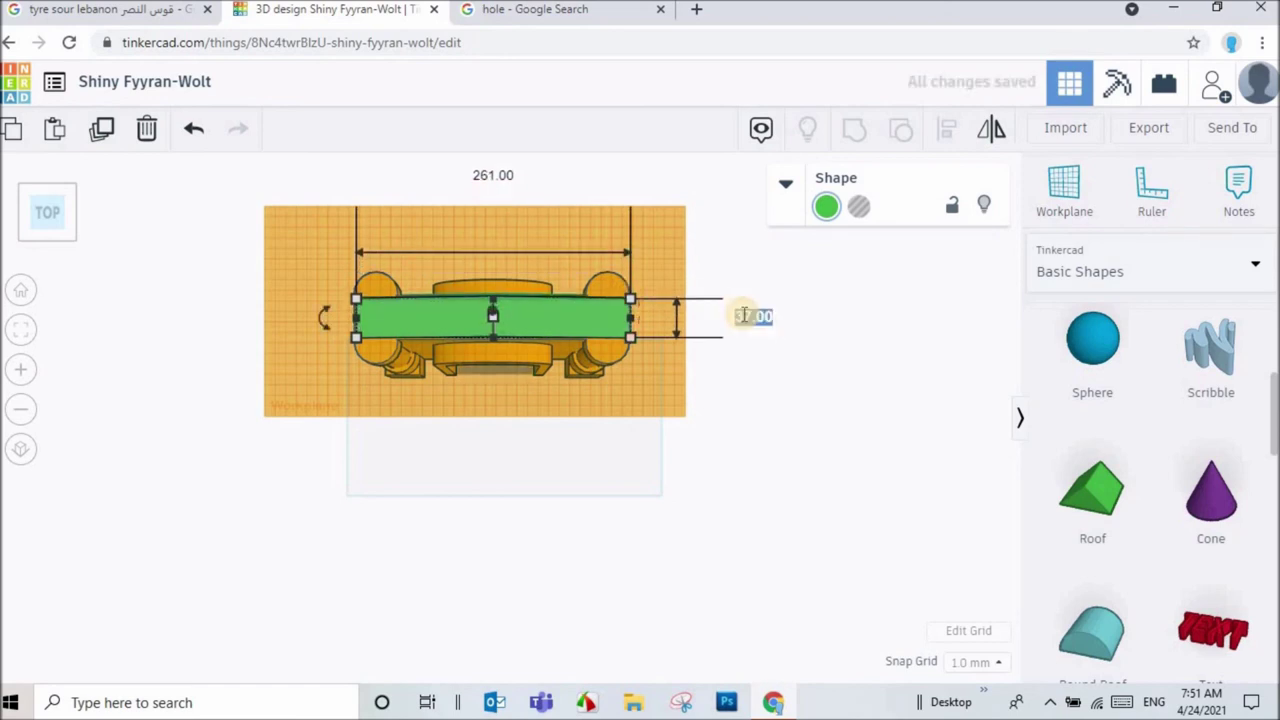
pyautogui.click(558, 446)
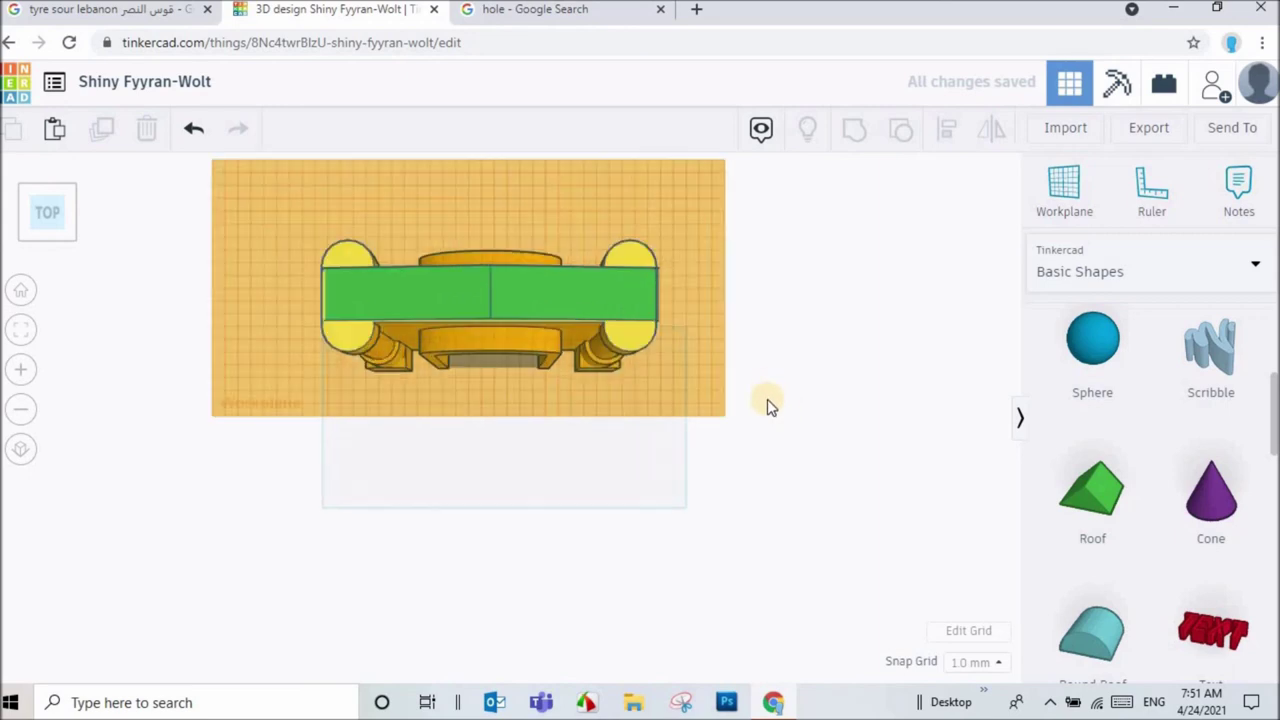
pyautogui.scroll(3, 767, 399)
# - Select the arch and roof together, then turn the view to face the arch's back
pyautogui.click(634, 318)
pyautogui.moveTo(773, 166); pyautogui.dragTo(634, 318)
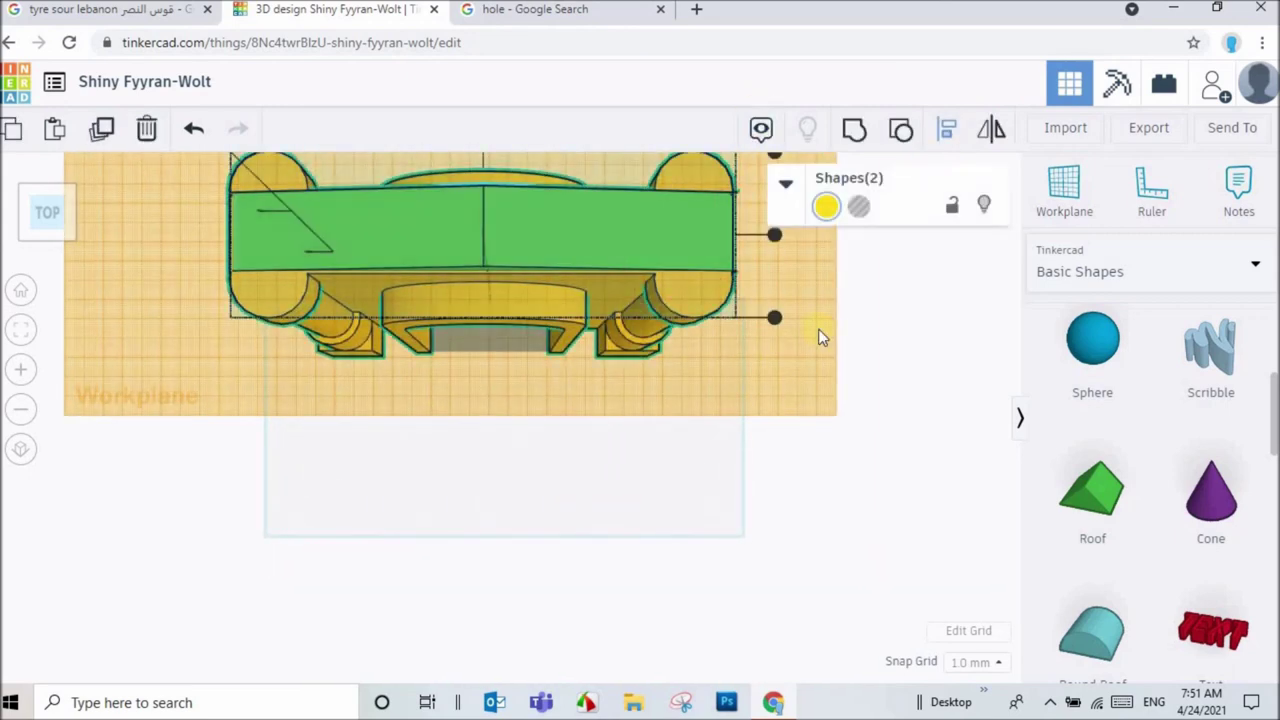
pyautogui.scroll(-3, 821, 377)
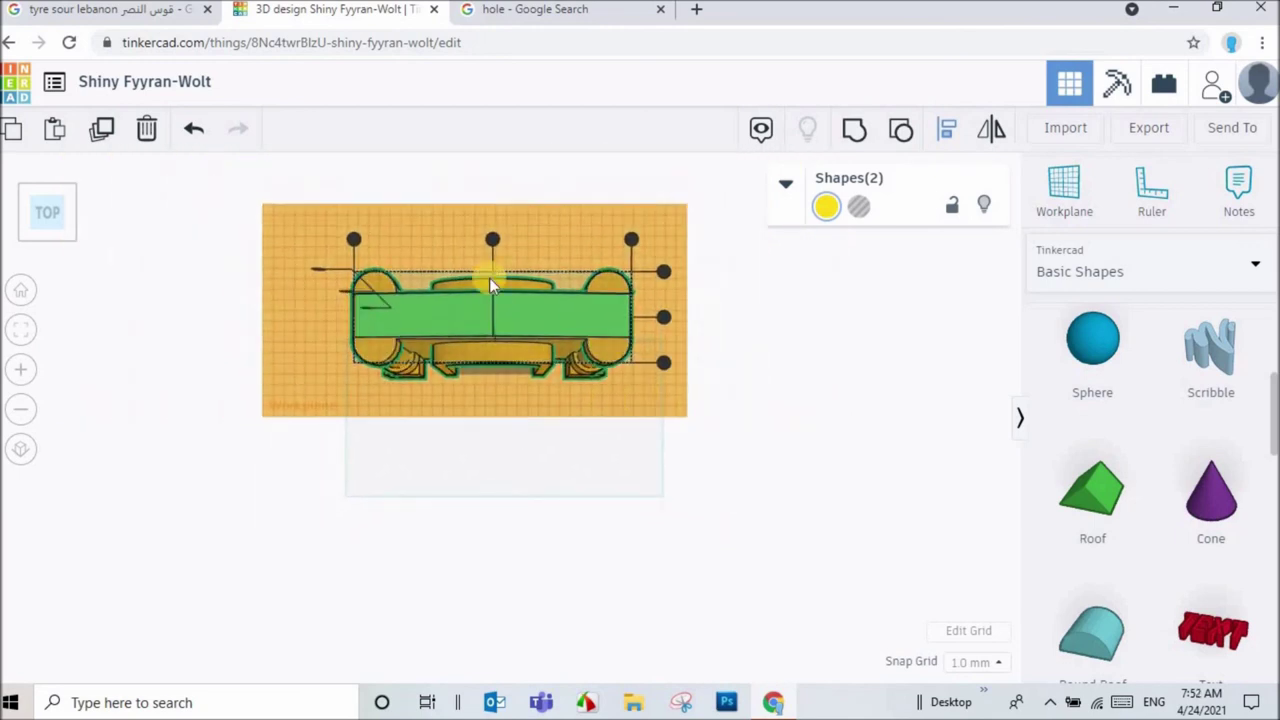
pyautogui.click(485, 245)
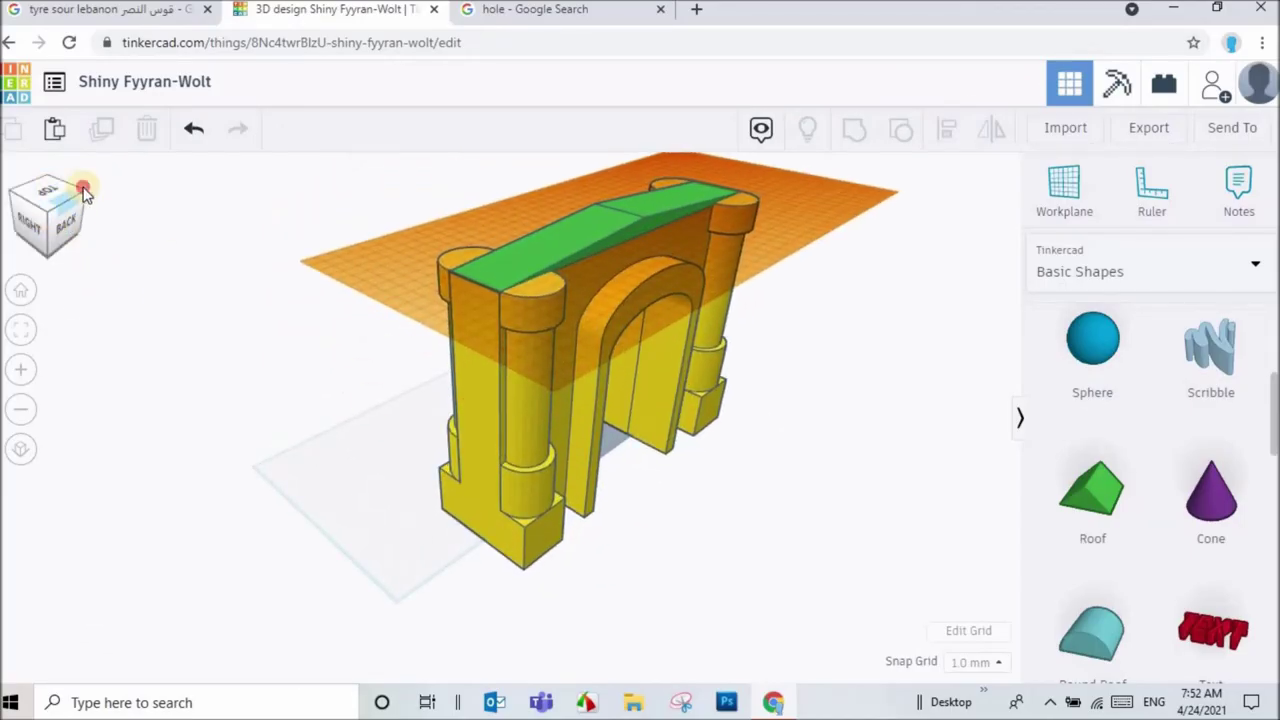
pyautogui.click(78, 195)
pyautogui.click(87, 197)
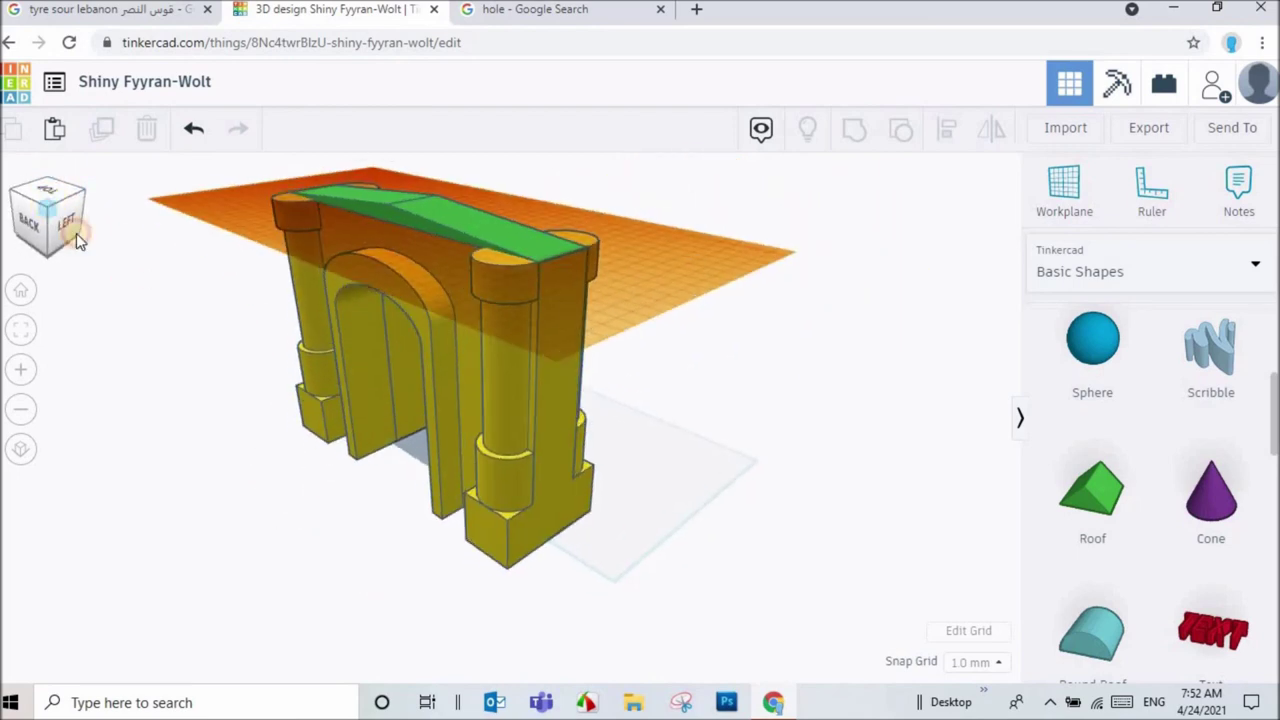
pyautogui.click(75, 228)
# - Raise the green roof's height to 35 to form a triangular pediment
pyautogui.click(545, 252)
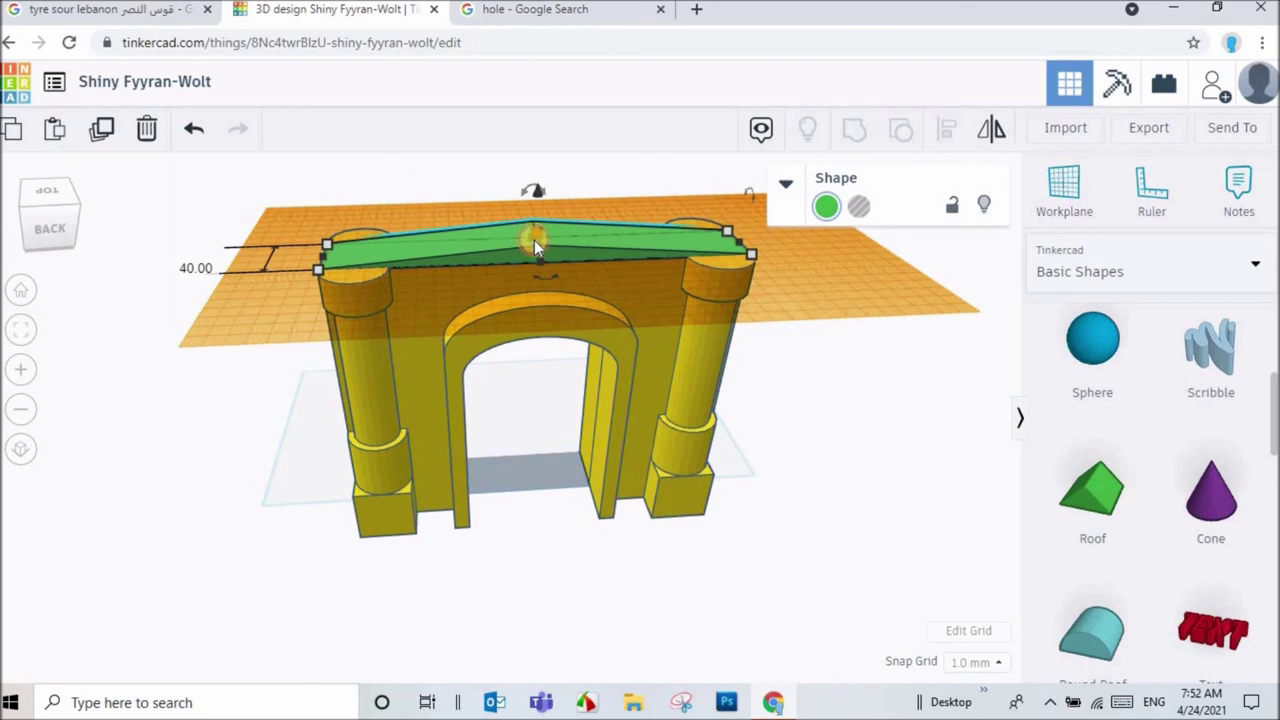
pyautogui.click(534, 240)
pyautogui.click(659, 239)
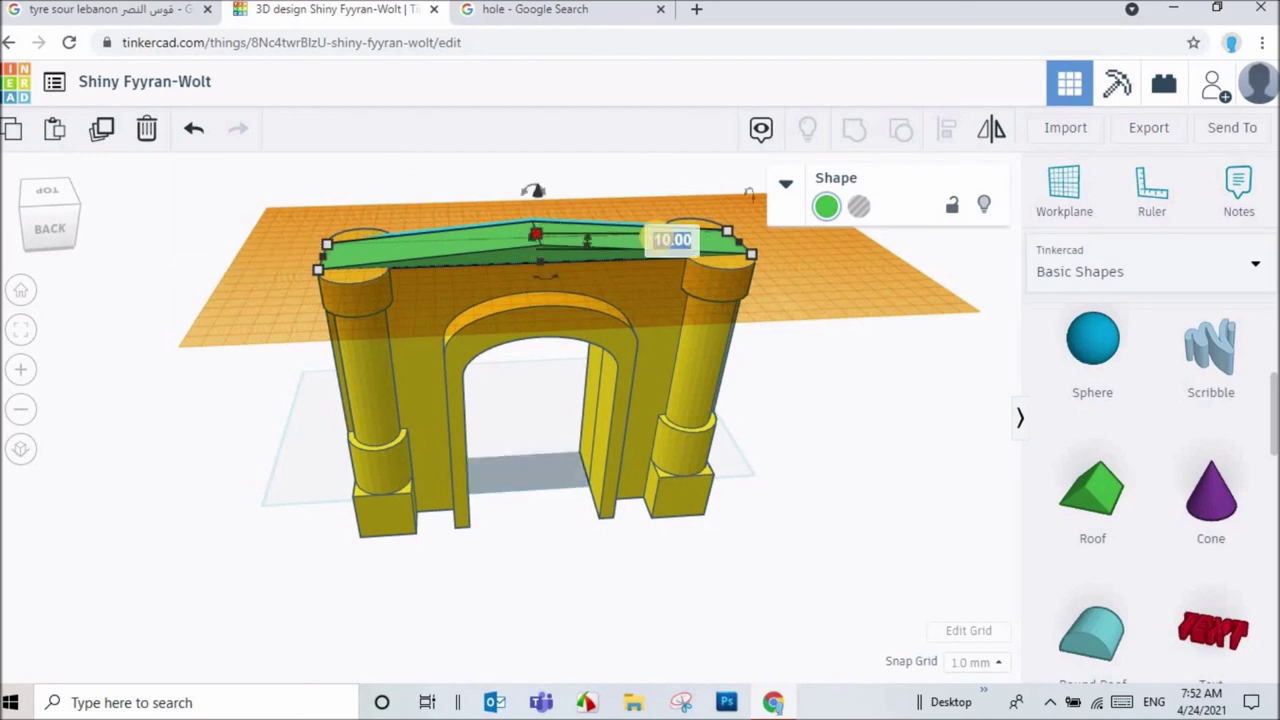
pyautogui.write('35')
pyautogui.press('Return')
pyautogui.click(862, 415)
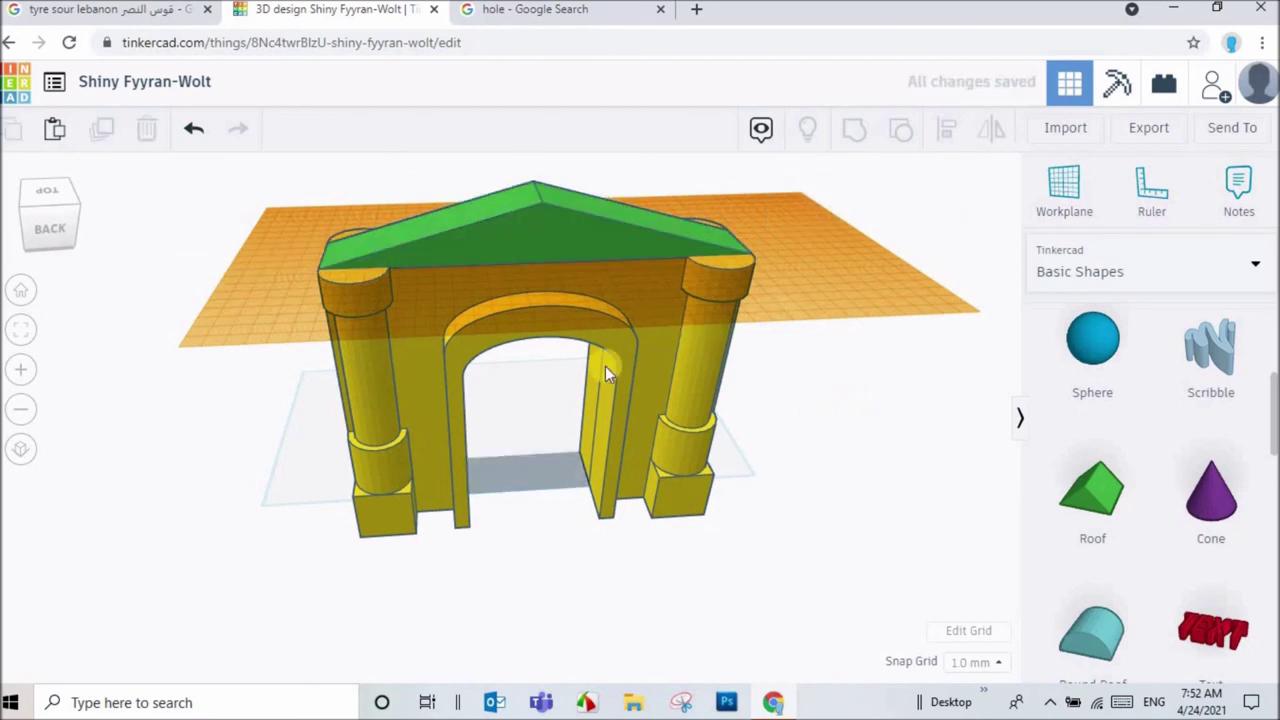
# - Return the workplane to the ground grid
pyautogui.moveTo(577, 446)
pyautogui.mouseDown(button='right')
pyautogui.moveTo(720, 500)
pyautogui.moveTo(726, 540)
pyautogui.moveTo(617, 523)
pyautogui.moveTo(1143, 130)
pyautogui.mouseUp(button='right')
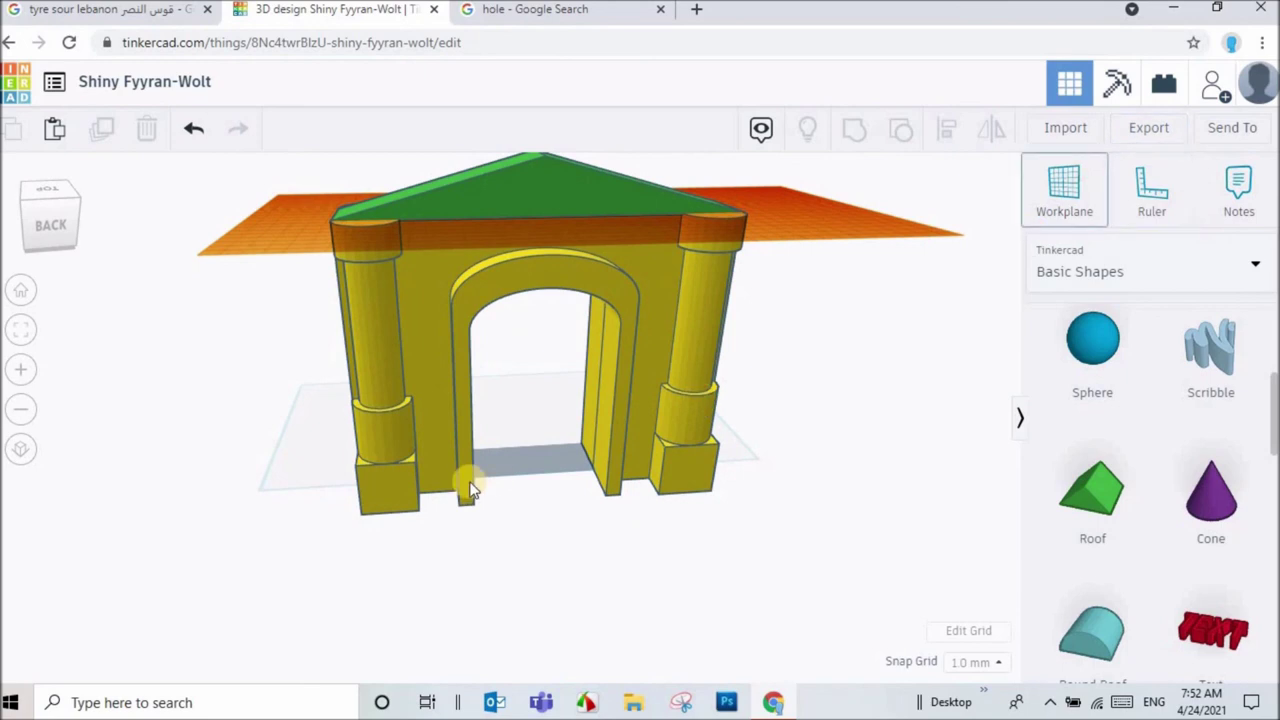
pyautogui.click(545, 447)
pyautogui.moveTo(614, 571)
pyautogui.mouseDown(button='right')
pyautogui.moveTo(760, 530)
pyautogui.moveTo(523, 503)
pyautogui.moveTo(743, 514)
pyautogui.moveTo(449, 451)
pyautogui.moveTo(692, 482)
pyautogui.moveTo(692, 423)
pyautogui.moveTo(472, 411)
pyautogui.moveTo(731, 389)
pyautogui.moveTo(592, 418)
pyautogui.moveTo(734, 363)
pyautogui.moveTo(571, 460)
pyautogui.moveTo(540, 443)
pyautogui.moveTo(726, 403)
pyautogui.moveTo(600, 426)
pyautogui.moveTo(563, 403)
pyautogui.moveTo(714, 380)
pyautogui.moveTo(586, 463)
pyautogui.moveTo(606, 471)
pyautogui.moveTo(614, 457)
pyautogui.moveTo(488, 442)
pyautogui.mouseUp(button='right')
# - Ungroup the arch into its separate parts
pyautogui.moveTo(414, 506); pyautogui.dragTo(347, 325, button='right')
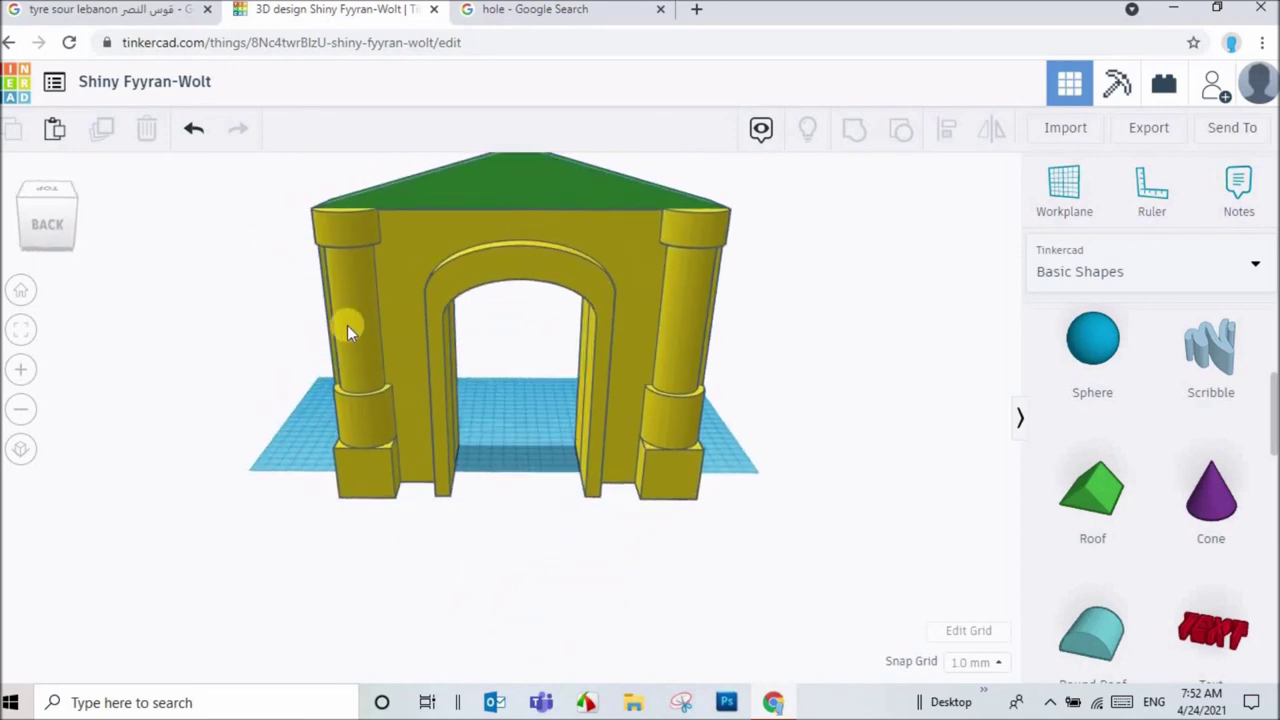
pyautogui.click(344, 315)
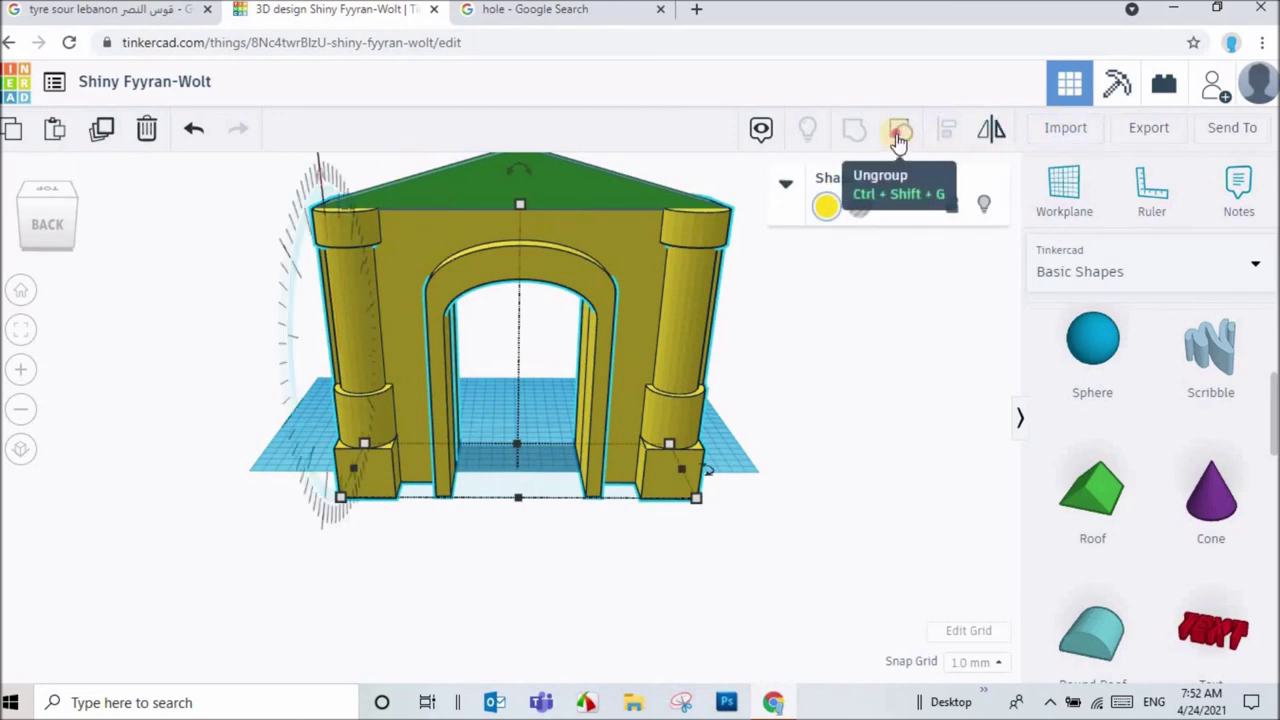
pyautogui.click(898, 133)
pyautogui.press('Escape')
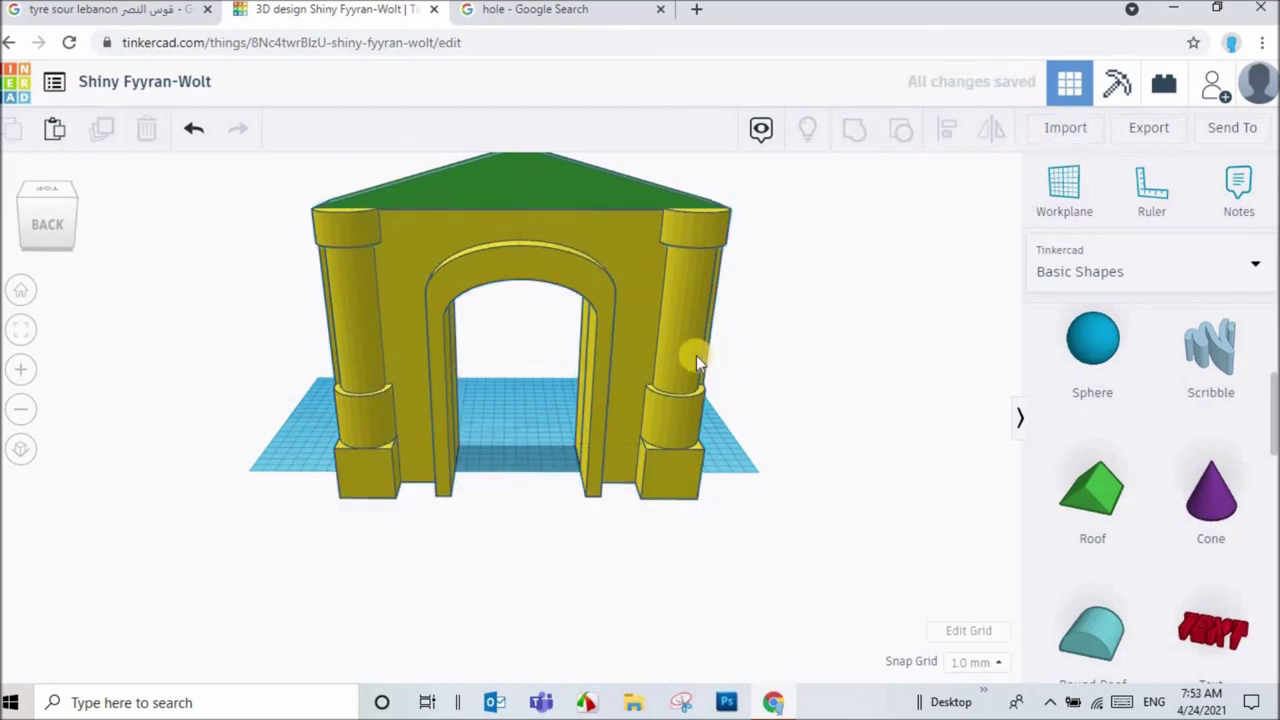
pyautogui.click(695, 348)
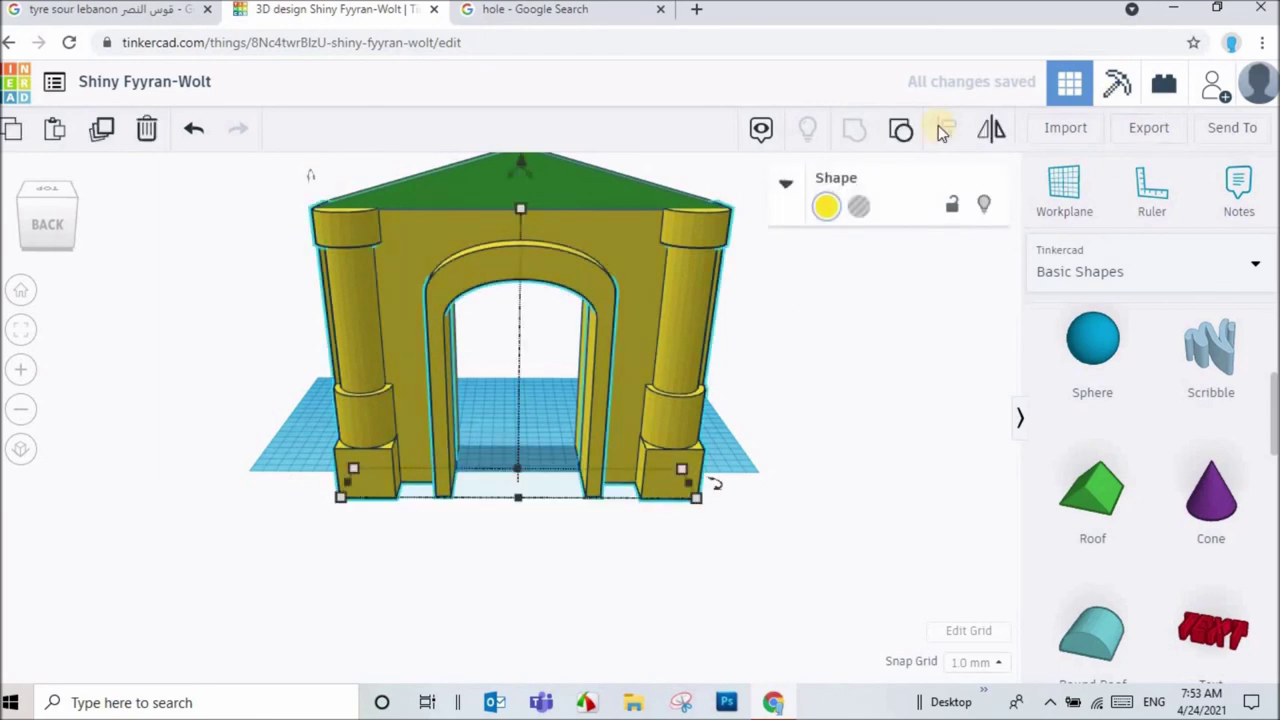
pyautogui.click(901, 133)
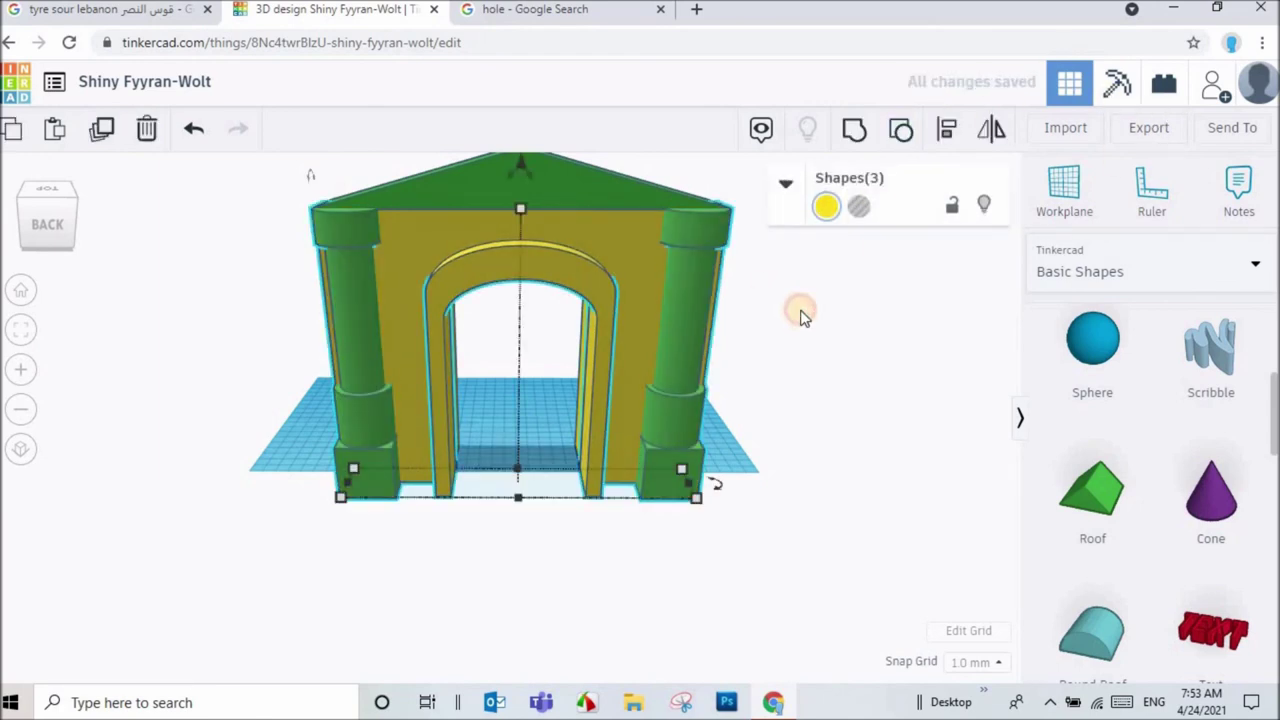
pyautogui.press('Escape')
# - Colour the right and left columns orange
pyautogui.click(687, 342)
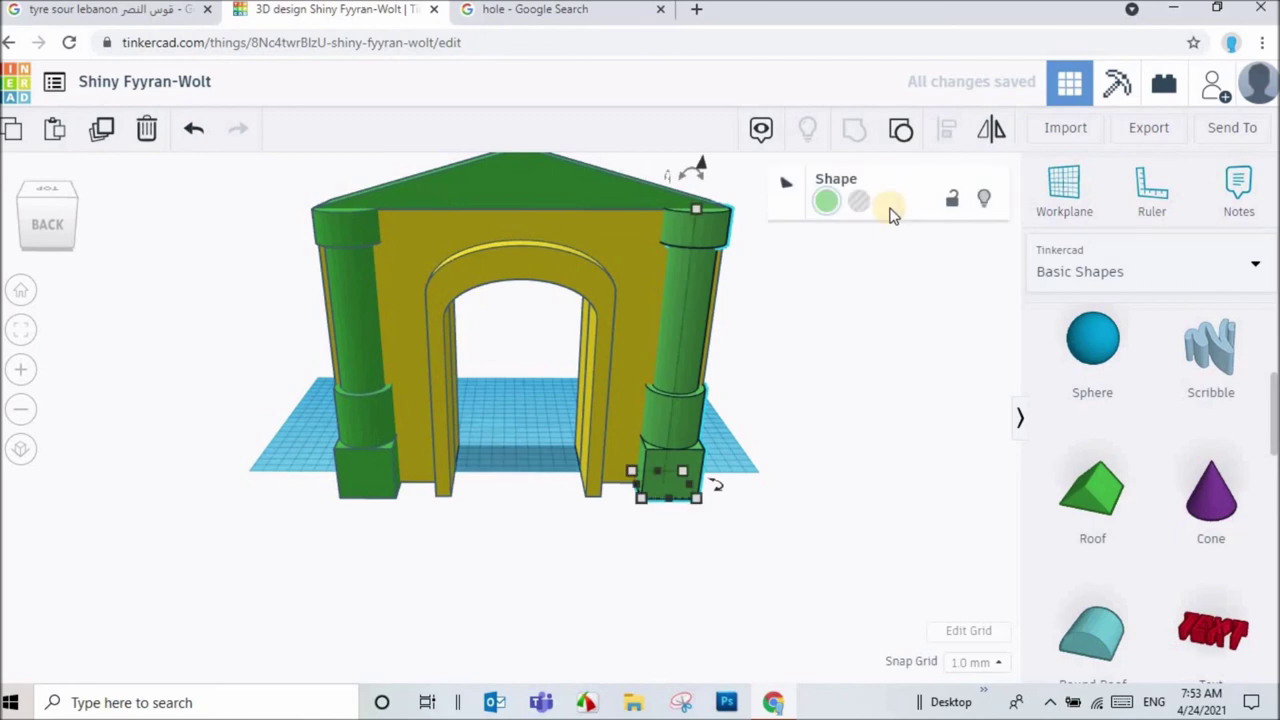
pyautogui.click(827, 207)
pyautogui.click(866, 331)
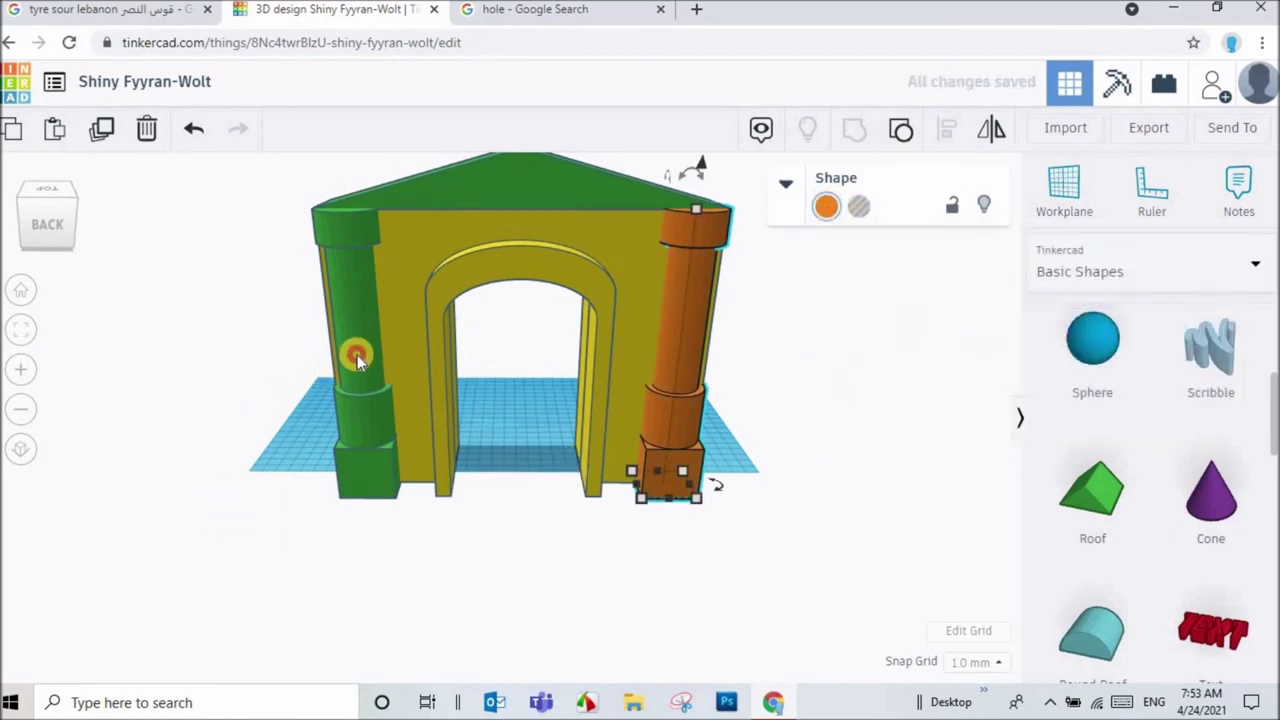
pyautogui.press('Tab')
pyautogui.click(827, 207)
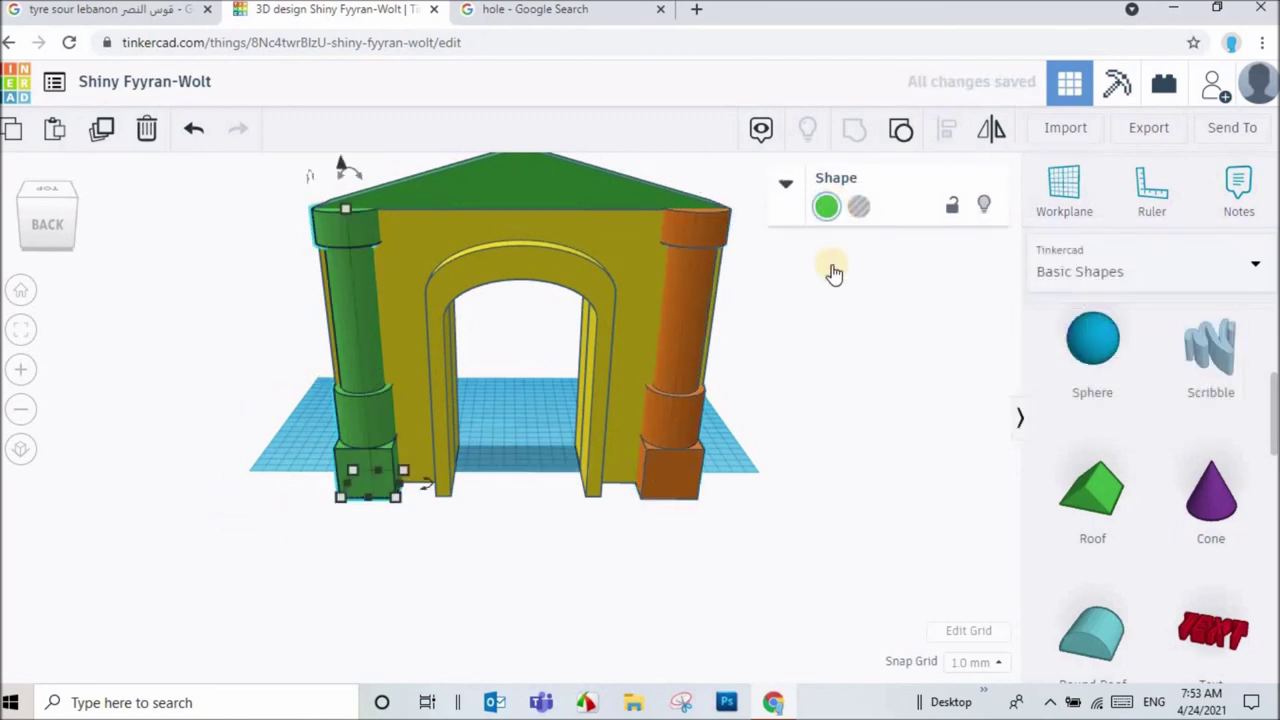
pyautogui.click(870, 333)
pyautogui.click(888, 380)
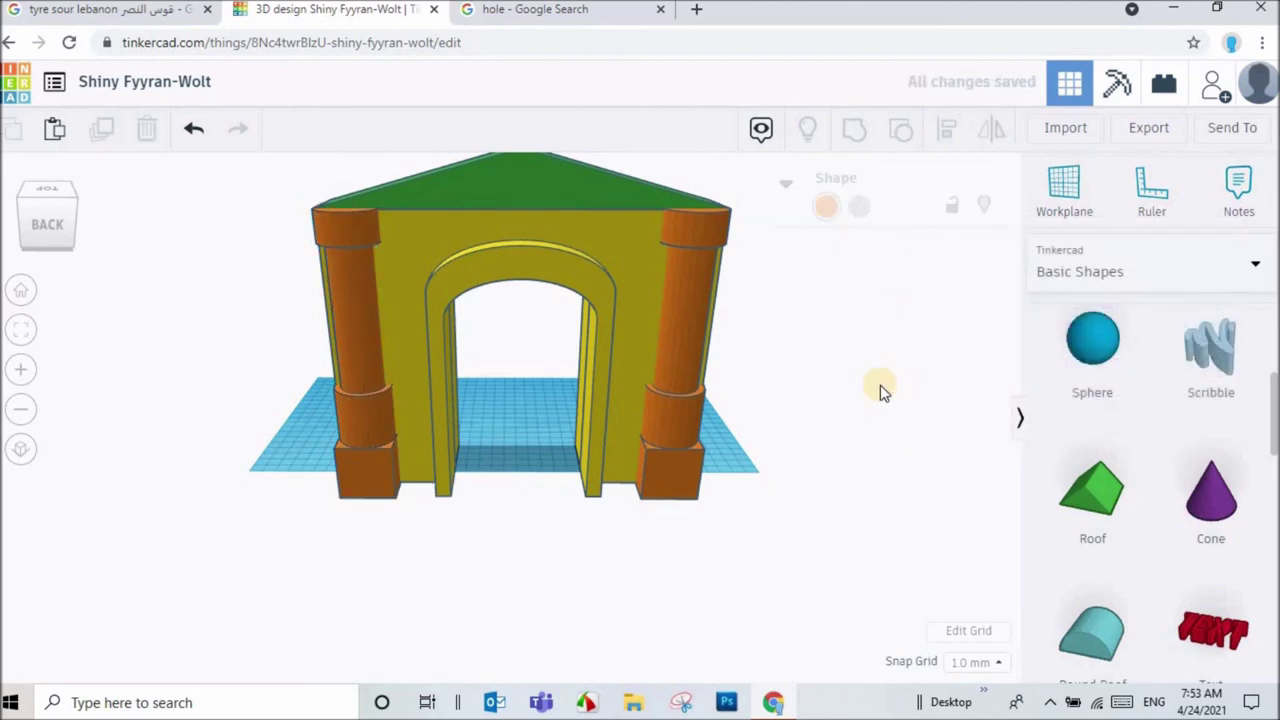
# - Colour a side piece of the arch orange as well
pyautogui.moveTo(720, 398)
pyautogui.mouseDown(button='right')
pyautogui.moveTo(363, 368)
pyautogui.moveTo(470, 300)
pyautogui.mouseUp(button='right')
pyautogui.click(490, 292)
pyautogui.click(828, 207)
pyautogui.click(870, 333)
pyautogui.moveTo(753, 465)
pyautogui.mouseDown(button='right')
pyautogui.moveTo(829, 523)
pyautogui.moveTo(848, 498)
pyautogui.moveTo(957, 474)
pyautogui.moveTo(720, 473)
pyautogui.moveTo(443, 434)
pyautogui.moveTo(237, 440)
pyautogui.moveTo(134, 494)
pyautogui.moveTo(293, 490)
pyautogui.moveTo(866, 331)
pyautogui.mouseUp(button='right')
pyautogui.moveTo(534, 471)
pyautogui.mouseDown(button='right')
pyautogui.moveTo(400, 391)
pyautogui.moveTo(371, 343)
pyautogui.moveTo(157, 334)
pyautogui.moveTo(757, 394)
pyautogui.moveTo(394, 469)
pyautogui.moveTo(286, 467)
pyautogui.moveTo(314, 363)
pyautogui.moveTo(286, 366)
pyautogui.moveTo(599, 448)
pyautogui.moveTo(486, 414)
pyautogui.moveTo(609, 360)
pyautogui.moveTo(476, 440)
pyautogui.moveTo(540, 445)
pyautogui.mouseUp(button='right')
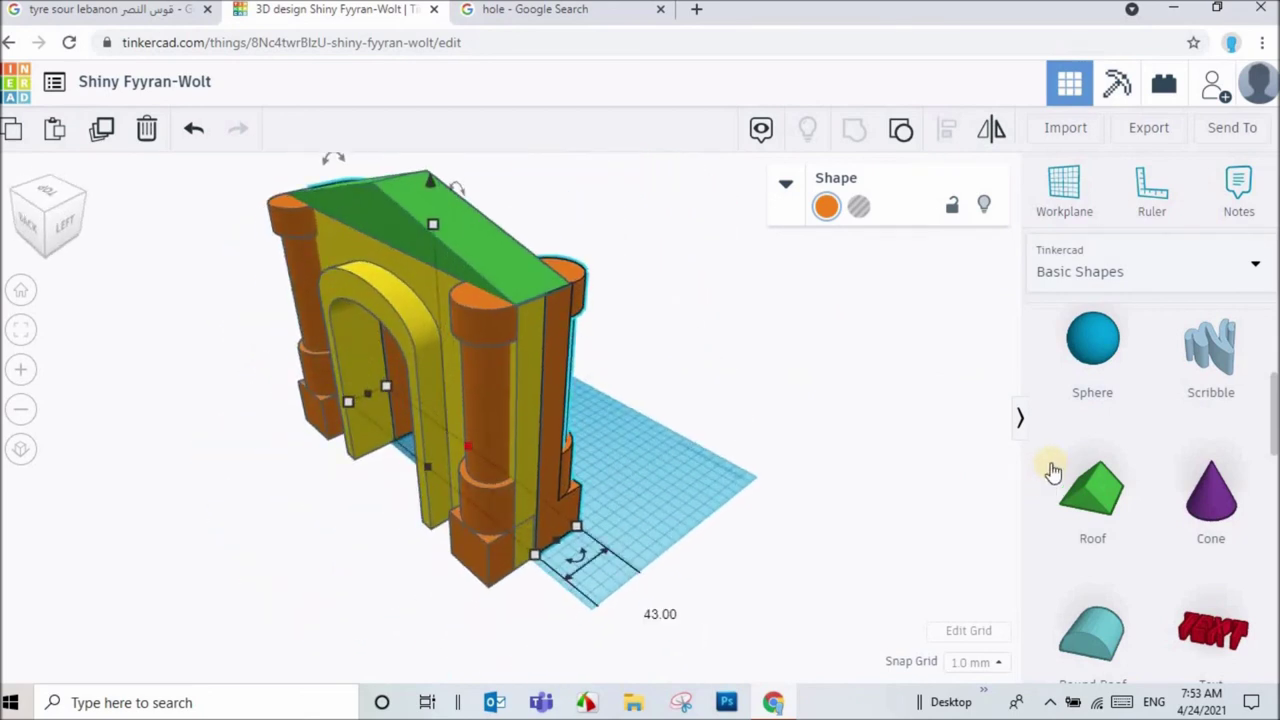